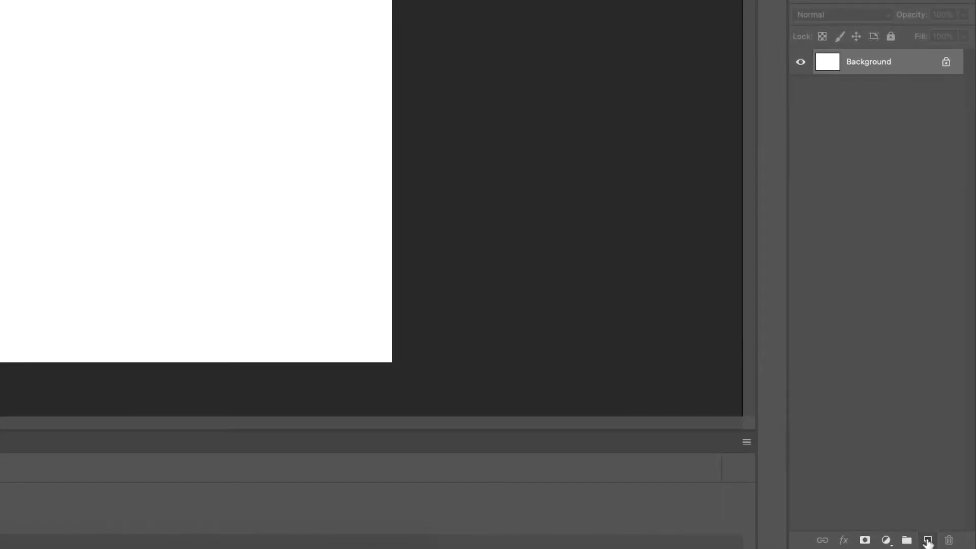
Create a new layer above the Background and set the Hard Round Pressure Size brush to 20 px.
{"action": "left_click", "coordinate": [928, 540]}
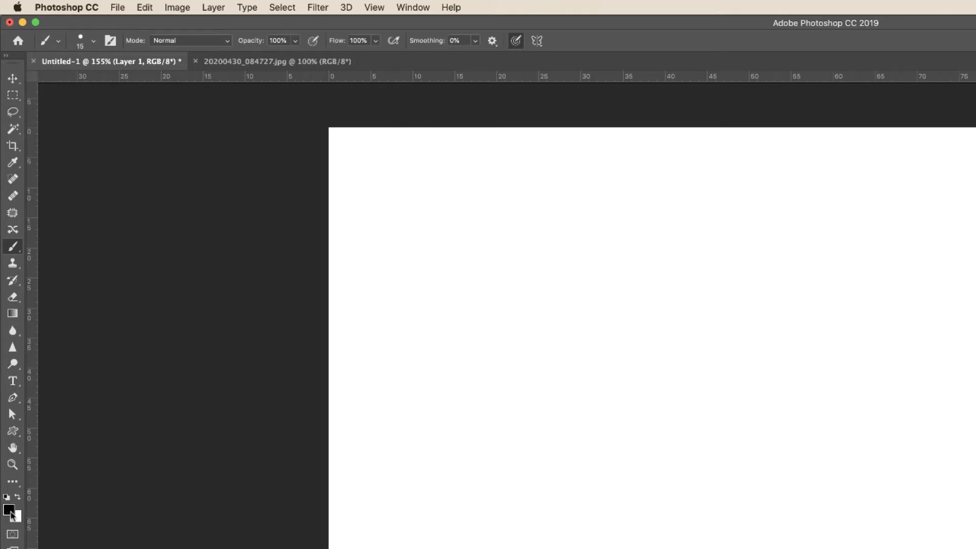
{"action": "left_click", "coordinate": [93, 43]}
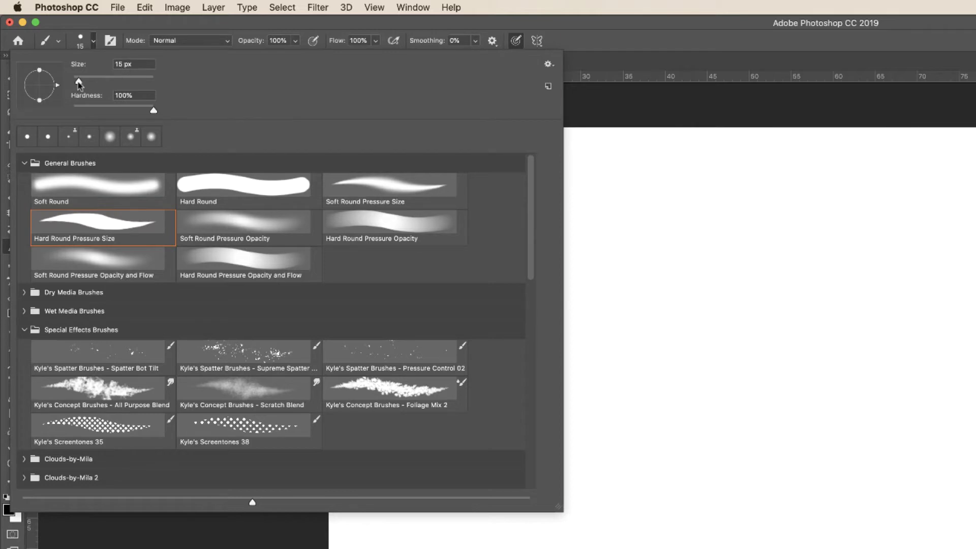
{"action": "left_click_drag", "start_coordinate": [78, 83], "coordinate": [81, 84]}
{"action": "left_click", "coordinate": [93, 43]}
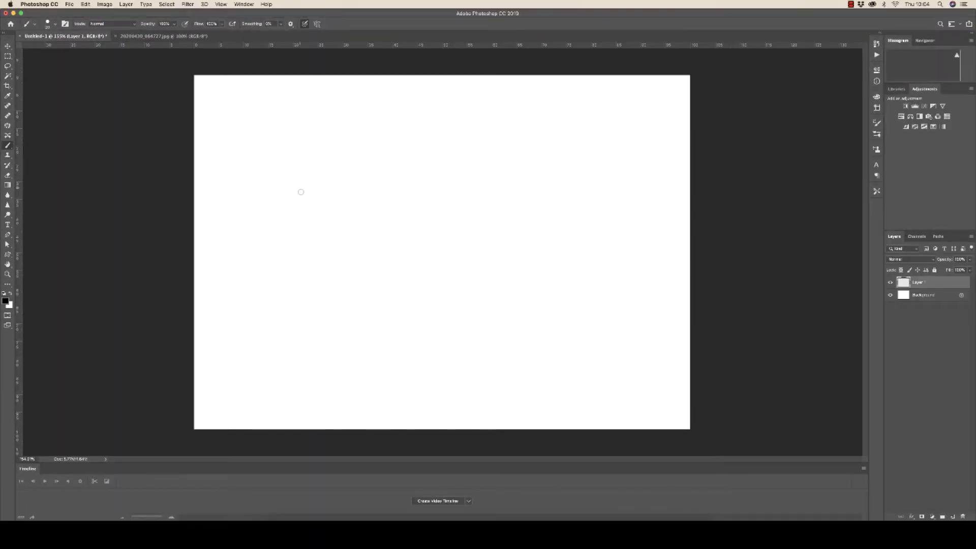
Try handwriting the signature twice on the new layer with black brush strokes at 0% smoothing, and undo both.
{"action": "mouse_move", "coordinate": [305, 151]}
{"action": "left_mouse_down"}
{"action": "mouse_move", "coordinate": [308, 228]}
{"action": "mouse_move", "coordinate": [285, 249]}
{"action": "mouse_move", "coordinate": [342, 284]}
{"action": "mouse_move", "coordinate": [356, 204]}
{"action": "mouse_move", "coordinate": [376, 289]}
{"action": "mouse_move", "coordinate": [425, 234]}
{"action": "mouse_move", "coordinate": [441, 300]}
{"action": "left_mouse_up"}
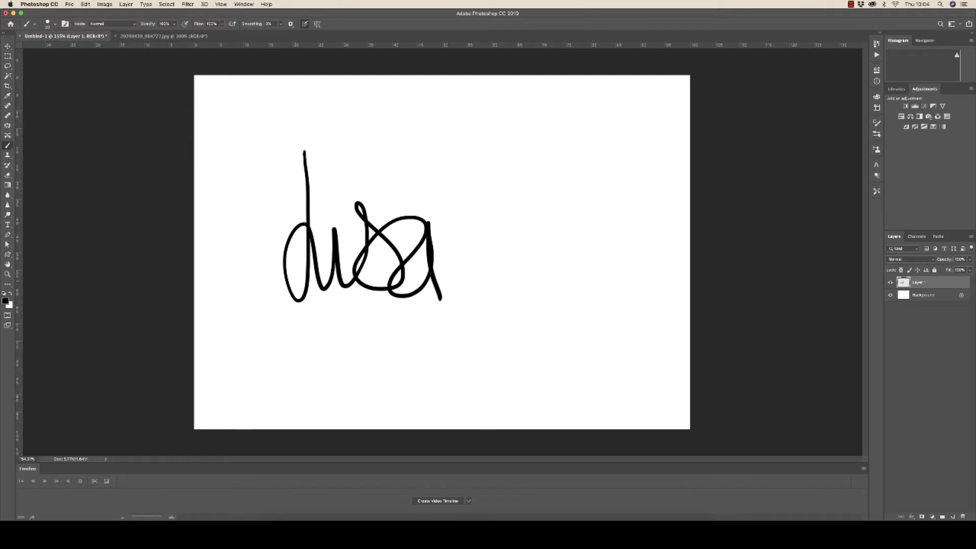
{"action": "mouse_move", "coordinate": [496, 178]}
{"action": "left_mouse_down"}
{"action": "mouse_move", "coordinate": [483, 315]}
{"action": "mouse_move", "coordinate": [492, 246]}
{"action": "mouse_move", "coordinate": [509, 292]}
{"action": "mouse_move", "coordinate": [527, 260]}
{"action": "mouse_move", "coordinate": [538, 304]}
{"action": "mouse_move", "coordinate": [550, 238]}
{"action": "mouse_move", "coordinate": [584, 298]}
{"action": "mouse_move", "coordinate": [584, 257]}
{"action": "mouse_move", "coordinate": [580, 297]}
{"action": "mouse_move", "coordinate": [610, 258]}
{"action": "mouse_move", "coordinate": [617, 316]}
{"action": "left_mouse_up"}
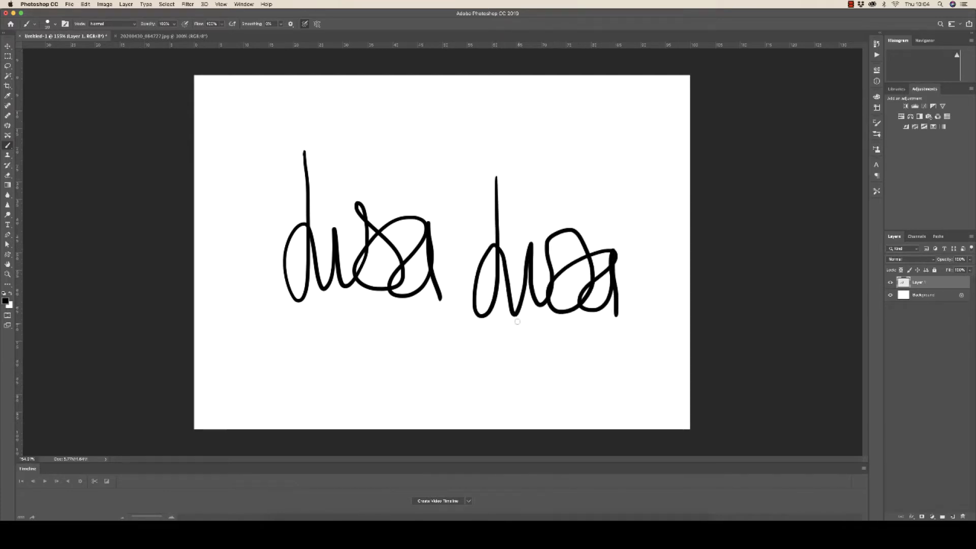
{"action": "key", "text": "super+z"}
{"action": "key", "text": "super+z"}
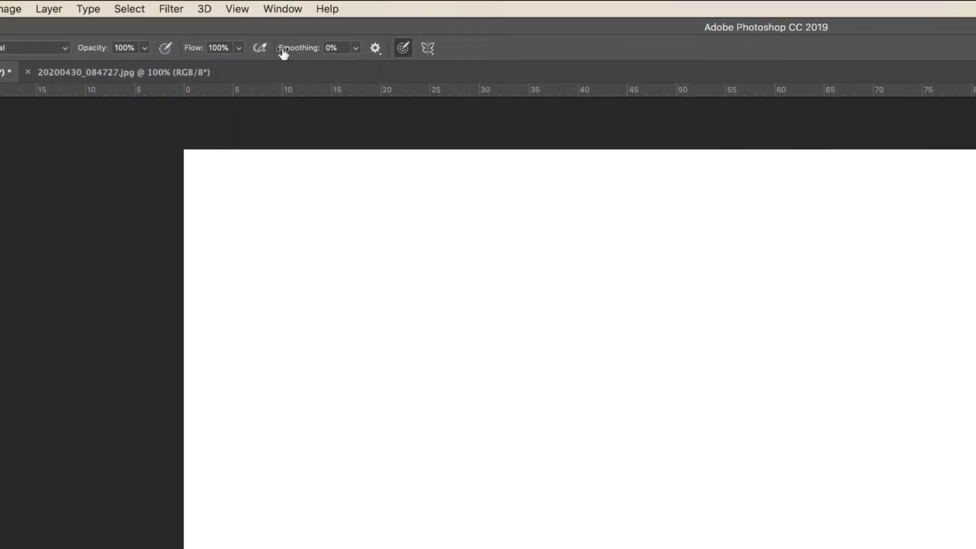
Raise the brush smoothing to about 20%.
{"action": "left_click", "coordinate": [356, 49]}
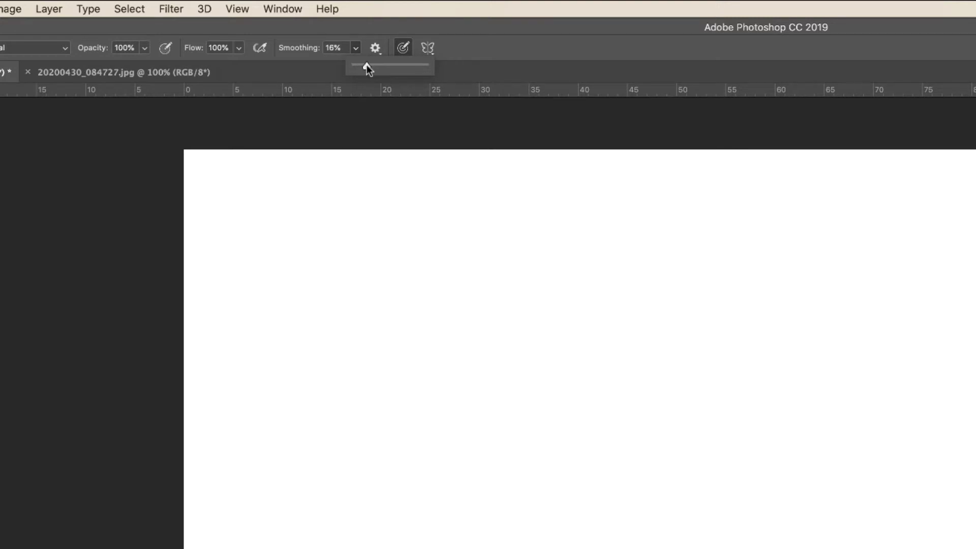
{"action": "left_click_drag", "start_coordinate": [368, 64], "coordinate": [370, 65]}
{"action": "left_click", "coordinate": [355, 49]}
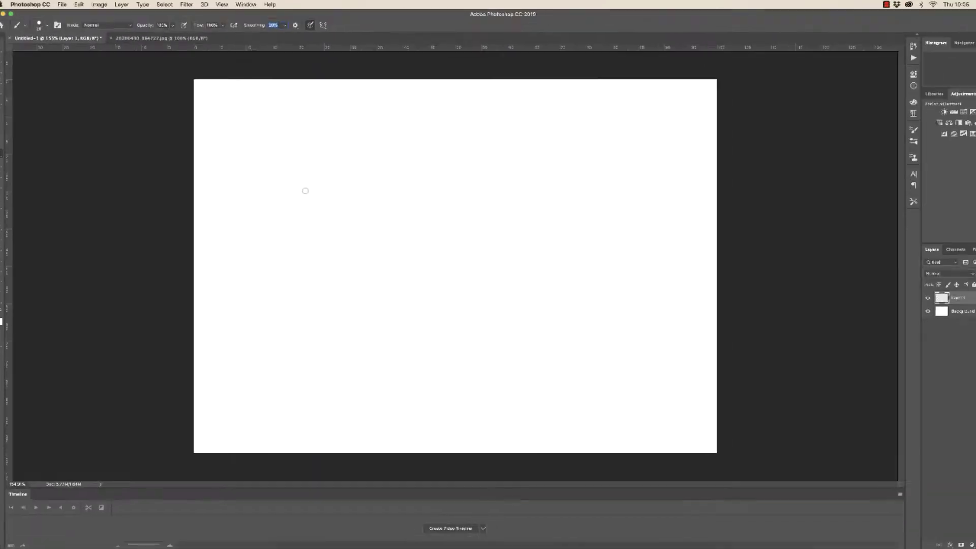
Try handwriting the signature several times on the layer with the smoothed brush, and undo each attempt.
{"action": "mouse_move", "coordinate": [303, 137]}
{"action": "left_mouse_down"}
{"action": "mouse_move", "coordinate": [300, 276]}
{"action": "mouse_move", "coordinate": [299, 198]}
{"action": "mouse_move", "coordinate": [330, 270]}
{"action": "mouse_move", "coordinate": [353, 198]}
{"action": "mouse_move", "coordinate": [366, 282]}
{"action": "mouse_move", "coordinate": [406, 203]}
{"action": "mouse_move", "coordinate": [376, 269]}
{"action": "mouse_move", "coordinate": [459, 234]}
{"action": "mouse_move", "coordinate": [478, 281]}
{"action": "left_mouse_up"}
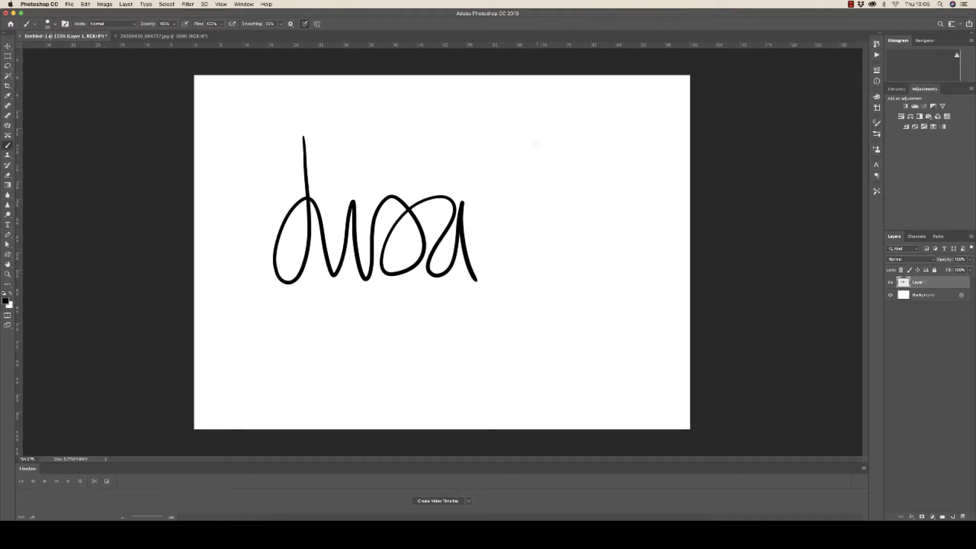
{"action": "mouse_move", "coordinate": [536, 144]}
{"action": "left_mouse_down"}
{"action": "mouse_move", "coordinate": [534, 215]}
{"action": "mouse_move", "coordinate": [513, 232]}
{"action": "mouse_move", "coordinate": [545, 252]}
{"action": "mouse_move", "coordinate": [570, 215]}
{"action": "mouse_move", "coordinate": [574, 275]}
{"action": "mouse_move", "coordinate": [608, 198]}
{"action": "mouse_move", "coordinate": [593, 259]}
{"action": "mouse_move", "coordinate": [633, 210]}
{"action": "mouse_move", "coordinate": [639, 283]}
{"action": "left_mouse_up"}
{"action": "mouse_move", "coordinate": [296, 304]}
{"action": "left_mouse_down"}
{"action": "mouse_move", "coordinate": [306, 357]}
{"action": "mouse_move", "coordinate": [293, 308]}
{"action": "mouse_move", "coordinate": [333, 370]}
{"action": "mouse_move", "coordinate": [354, 301]}
{"action": "mouse_move", "coordinate": [391, 303]}
{"action": "mouse_move", "coordinate": [408, 338]}
{"action": "mouse_move", "coordinate": [407, 380]}
{"action": "mouse_move", "coordinate": [486, 352]}
{"action": "mouse_move", "coordinate": [430, 327]}
{"action": "mouse_move", "coordinate": [447, 316]}
{"action": "mouse_move", "coordinate": [421, 352]}
{"action": "mouse_move", "coordinate": [434, 377]}
{"action": "mouse_move", "coordinate": [450, 363]}
{"action": "left_mouse_up"}
{"action": "key", "text": "super+z"}
{"action": "key", "text": "super+z"}
{"action": "key", "text": "super+z"}
{"action": "mouse_move", "coordinate": [356, 163]}
{"action": "left_mouse_down"}
{"action": "mouse_move", "coordinate": [361, 270]}
{"action": "mouse_move", "coordinate": [356, 241]}
{"action": "mouse_move", "coordinate": [379, 291]}
{"action": "mouse_move", "coordinate": [406, 294]}
{"action": "left_mouse_up"}
{"action": "mouse_move", "coordinate": [430, 250]}
{"action": "left_mouse_down"}
{"action": "mouse_move", "coordinate": [435, 275]}
{"action": "mouse_move", "coordinate": [465, 248]}
{"action": "mouse_move", "coordinate": [478, 305]}
{"action": "left_mouse_up"}
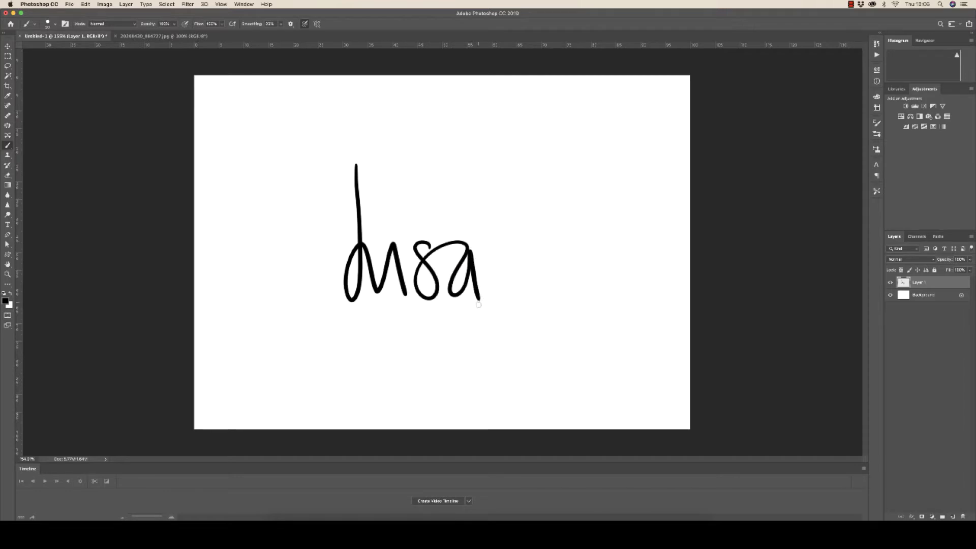
{"action": "key", "text": "super+z"}
{"action": "key", "text": "super+z"}
Handwrite the signature in black near the middle of the canvas and hide the Background layer.
{"action": "mouse_move", "coordinate": [387, 136]}
{"action": "left_mouse_down"}
{"action": "mouse_move", "coordinate": [347, 318]}
{"action": "mouse_move", "coordinate": [392, 234]}
{"action": "mouse_move", "coordinate": [440, 293]}
{"action": "mouse_move", "coordinate": [470, 260]}
{"action": "mouse_move", "coordinate": [484, 221]}
{"action": "mouse_move", "coordinate": [491, 306]}
{"action": "mouse_move", "coordinate": [526, 311]}
{"action": "left_mouse_up"}
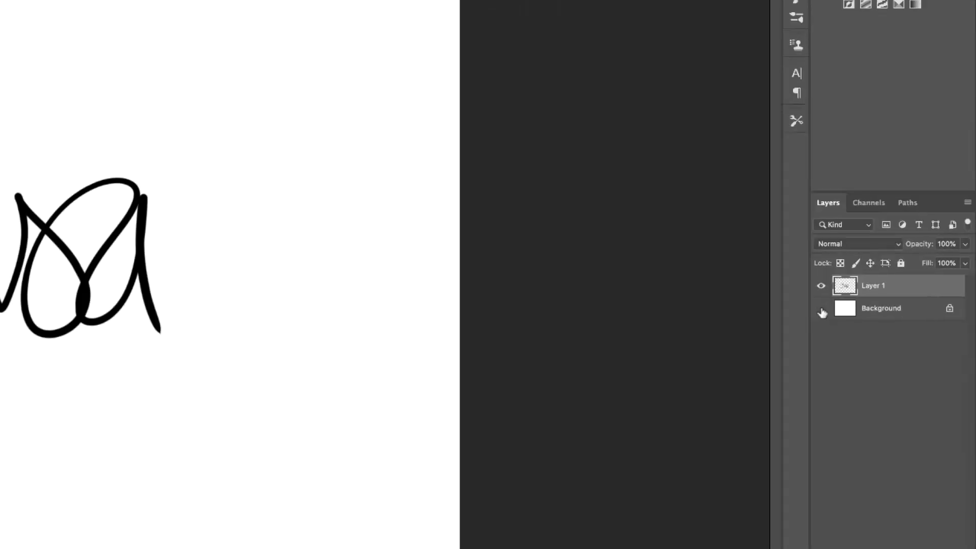
{"action": "left_click", "coordinate": [642, 344]}
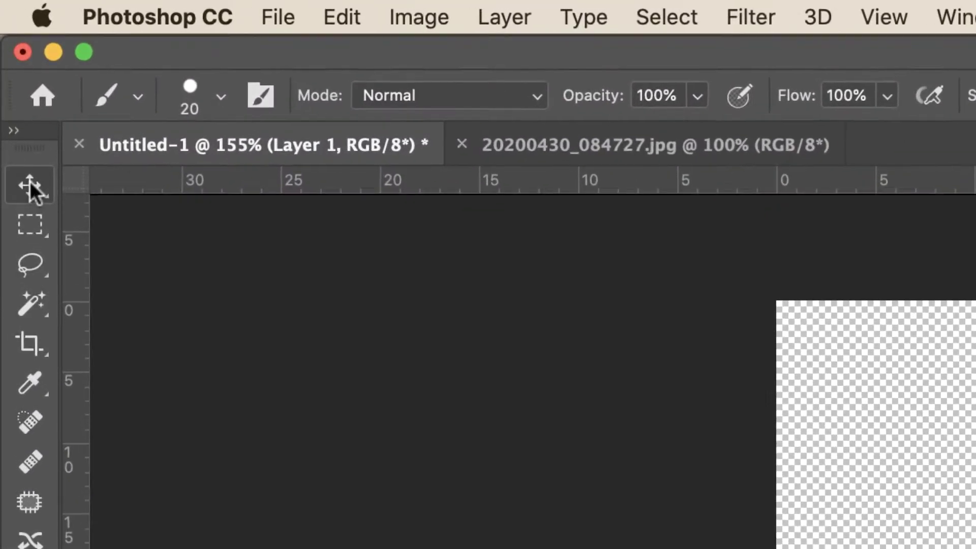
Reposition the signature on the canvas and crop the image to a 1:1 square around it.
{"action": "left_click", "coordinate": [7, 46]}
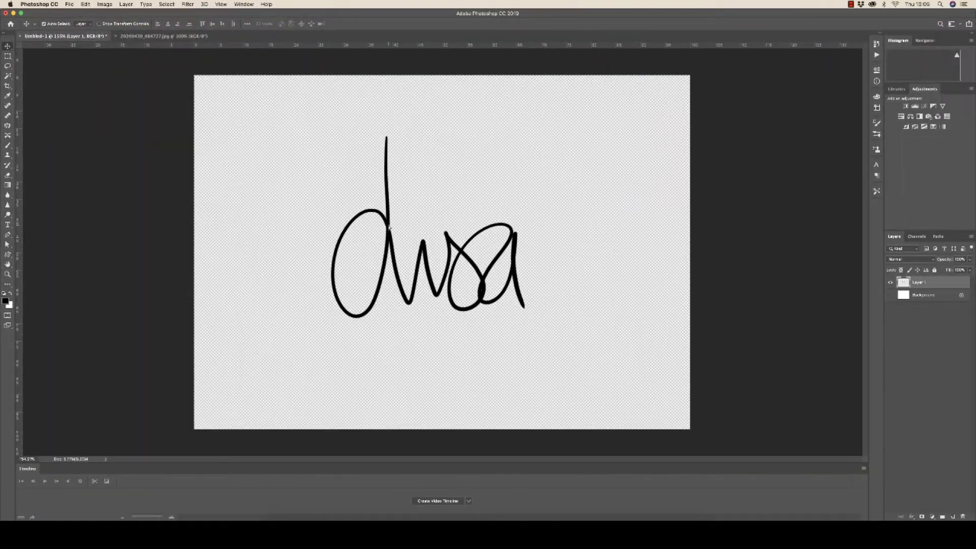
{"action": "mouse_move", "coordinate": [389, 227]}
{"action": "left_mouse_down"}
{"action": "mouse_move", "coordinate": [518, 209]}
{"action": "mouse_move", "coordinate": [351, 288]}
{"action": "mouse_move", "coordinate": [511, 180]}
{"action": "mouse_move", "coordinate": [337, 231]}
{"action": "mouse_move", "coordinate": [452, 205]}
{"action": "mouse_move", "coordinate": [410, 203]}
{"action": "left_mouse_up"}
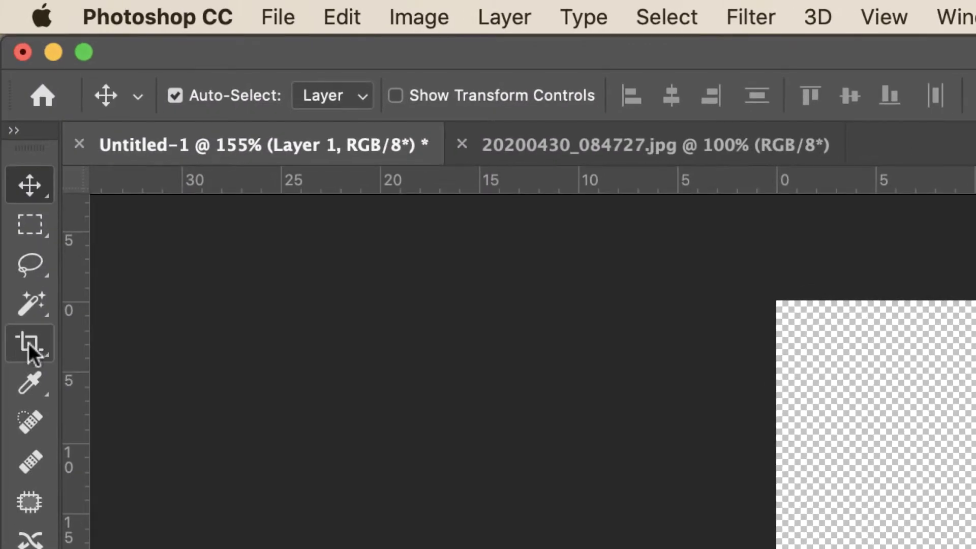
{"action": "left_click", "coordinate": [7, 86]}
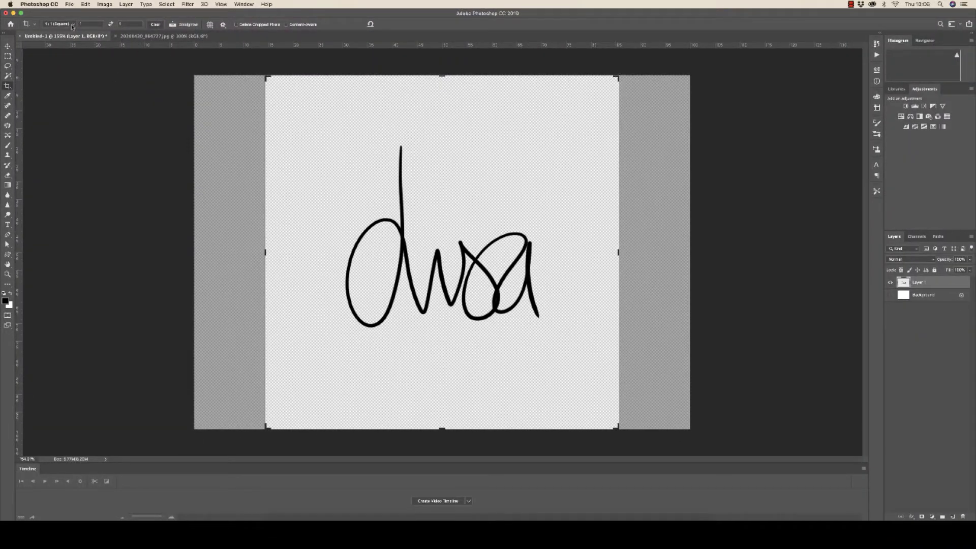
{"action": "left_click", "coordinate": [74, 26]}
{"action": "left_click_drag", "start_coordinate": [445, 86], "coordinate": [443, 222]}
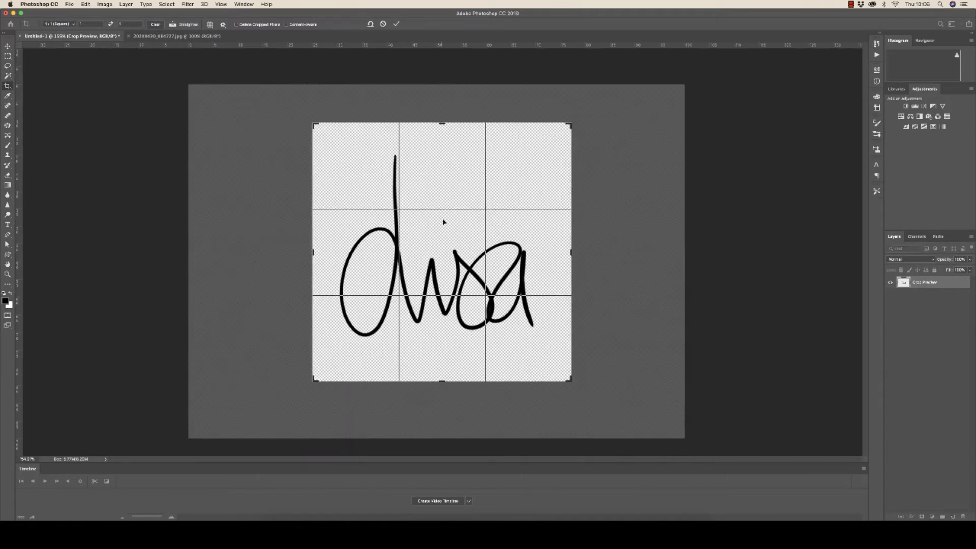
{"action": "left_click", "coordinate": [396, 24]}
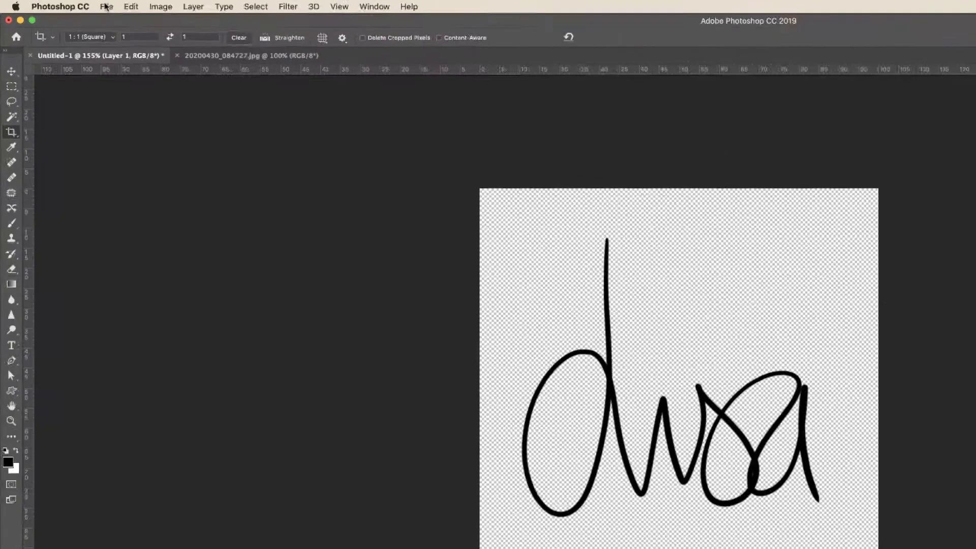
Save the signature as a PNG file named Written by Mouse, with the smallest file size option.
{"action": "left_click", "coordinate": [69, 4]}
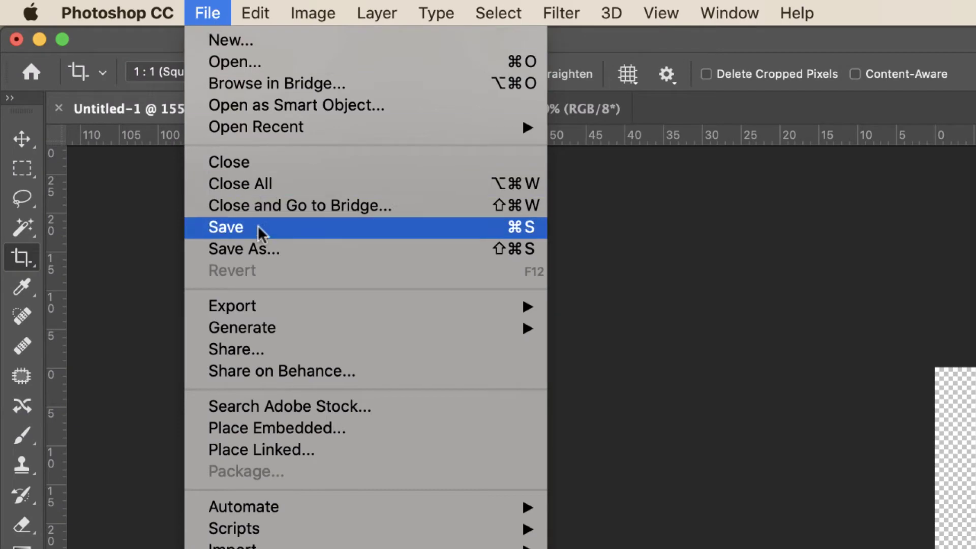
{"action": "left_click", "coordinate": [255, 249]}
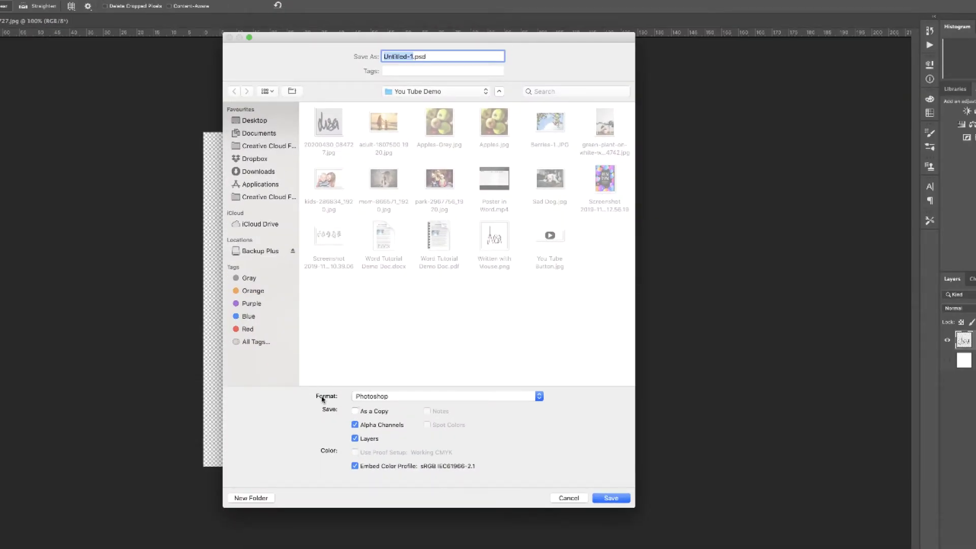
{"action": "left_click", "coordinate": [409, 399]}
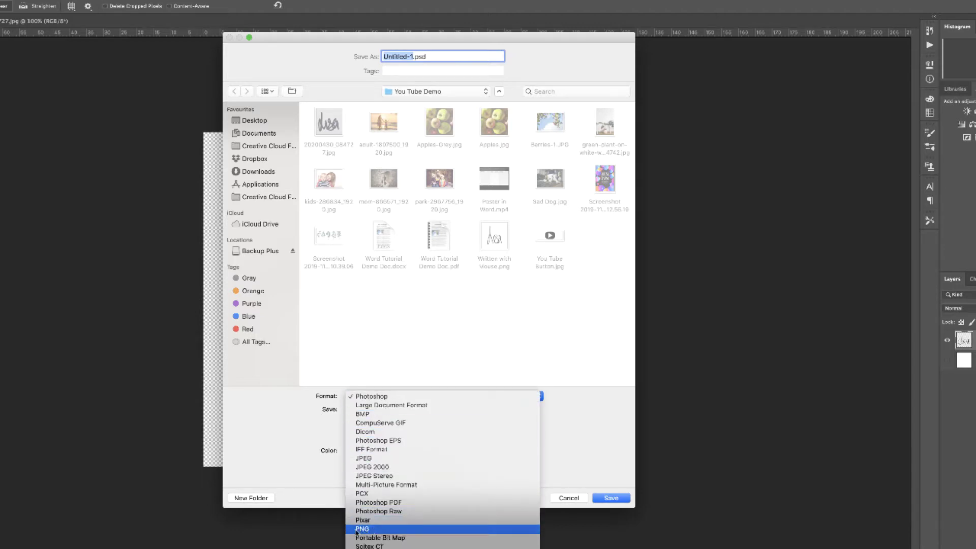
{"action": "left_click", "coordinate": [362, 529]}
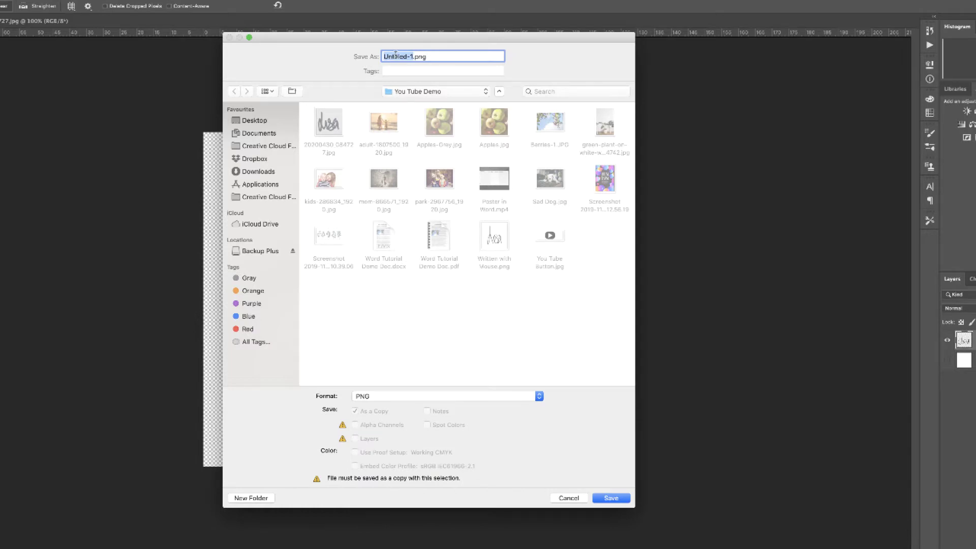
{"action": "type", "text": "Written by Mouse"}
{"action": "key", "text": "BackSpace"}
{"action": "left_click", "coordinate": [622, 500]}
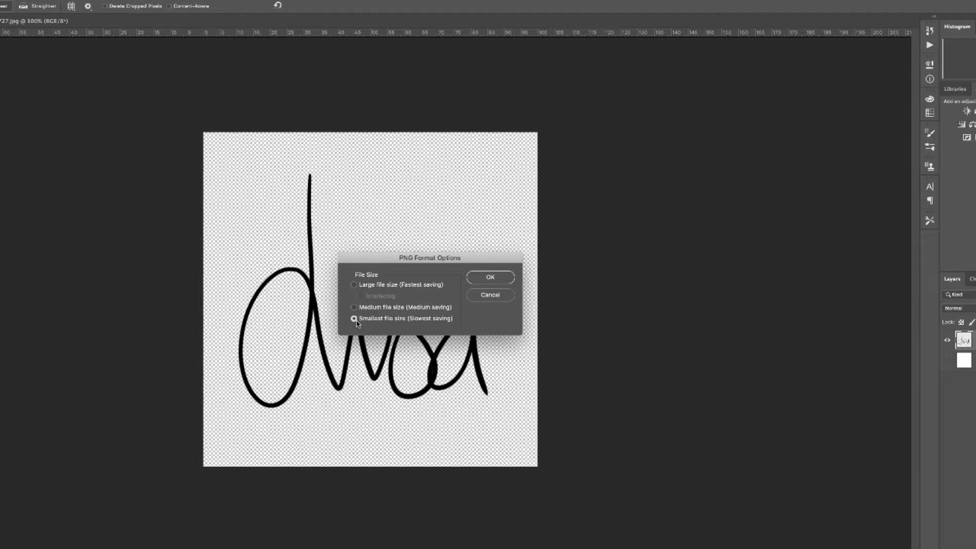
{"action": "left_click", "coordinate": [496, 281]}
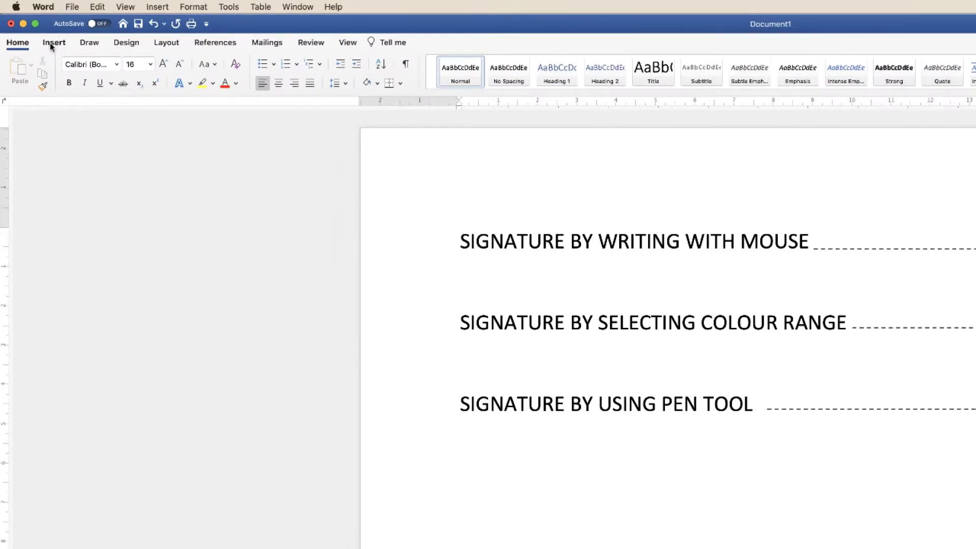
In the Word document, insert the picture file Written by Mouse.png and set its text wrapping to In Front of Text.
{"action": "left_click", "coordinate": [53, 43]}
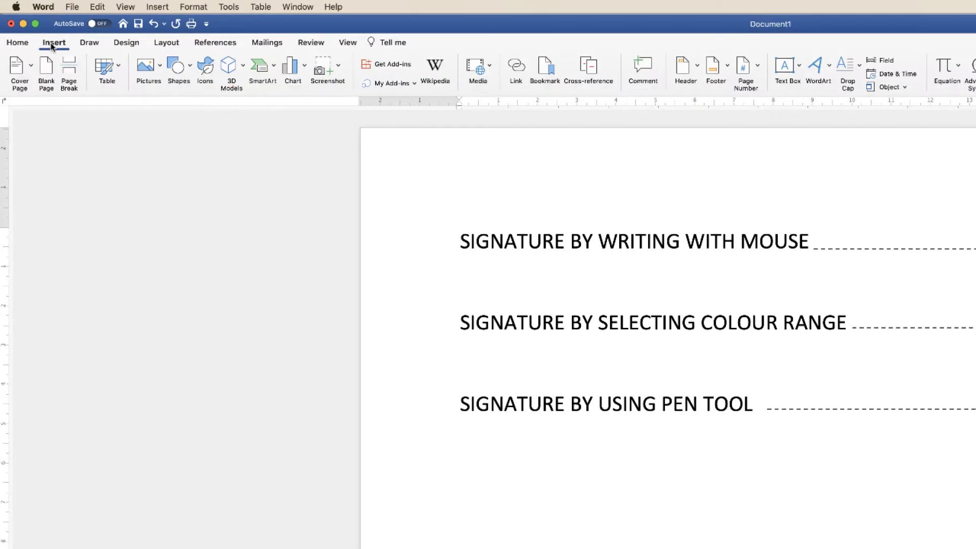
{"action": "left_click", "coordinate": [161, 69]}
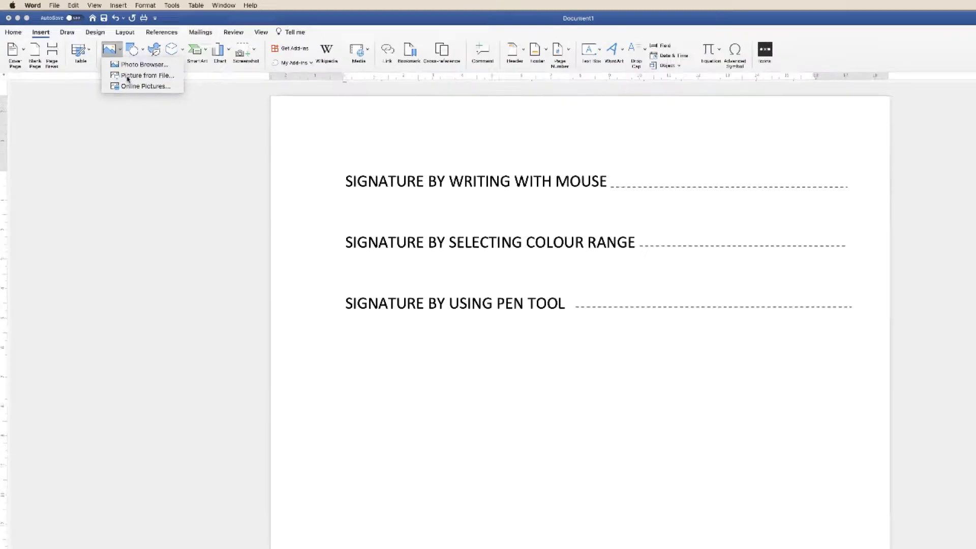
{"action": "key", "text": "Down"}
{"action": "key", "text": "Return"}
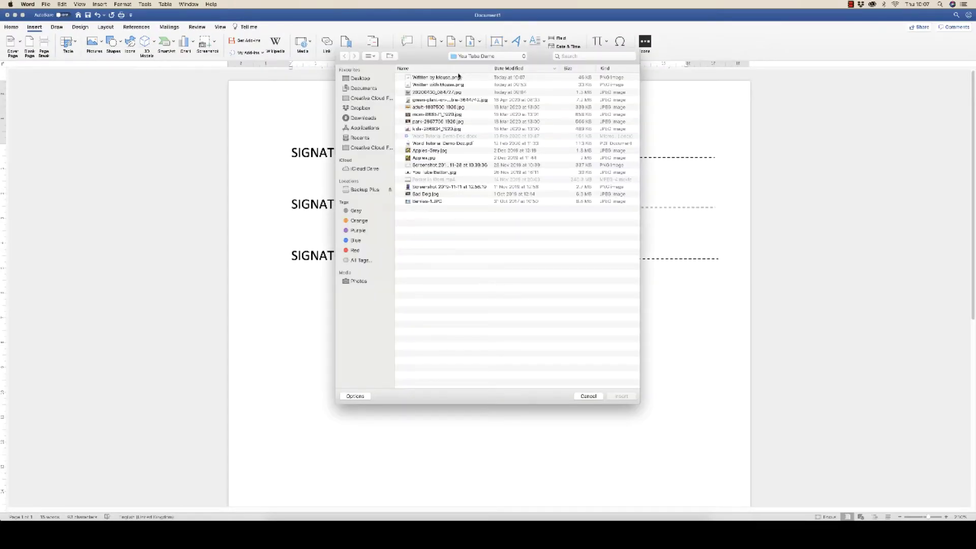
{"action": "left_click", "coordinate": [436, 77]}
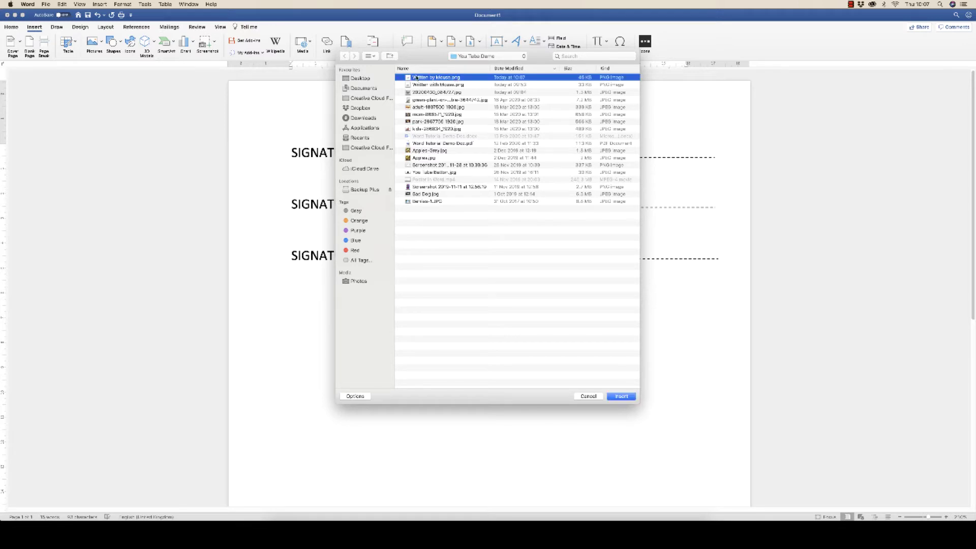
{"action": "left_click", "coordinate": [622, 397]}
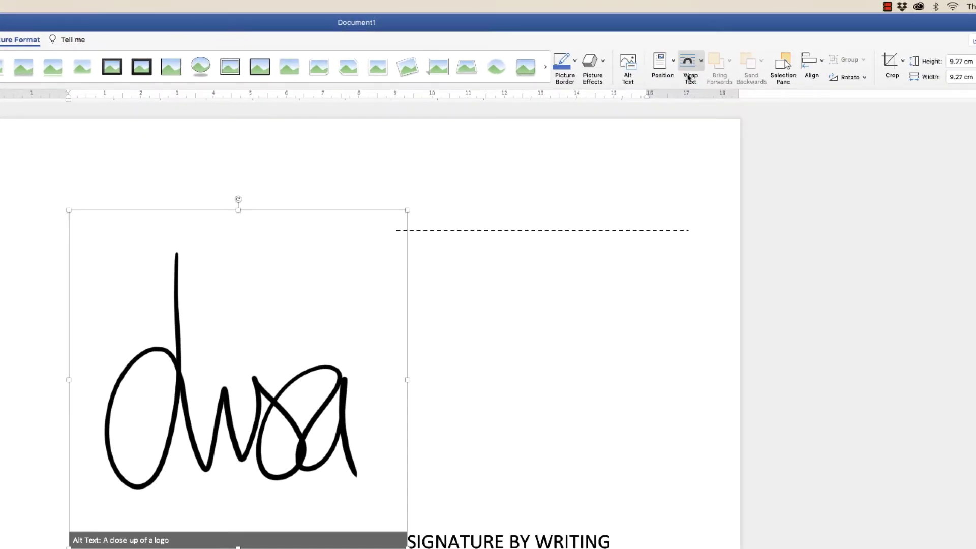
{"action": "left_click", "coordinate": [701, 62]}
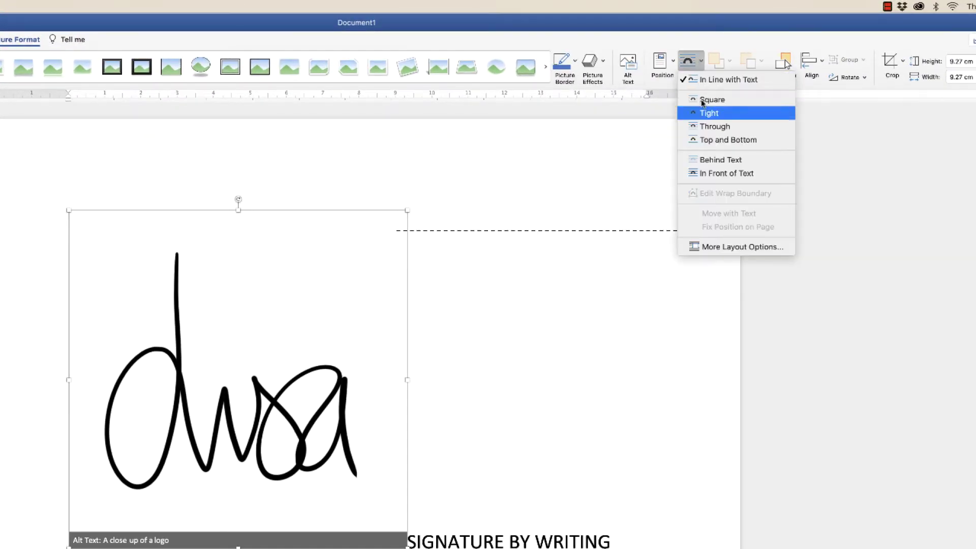
{"action": "left_click", "coordinate": [709, 174]}
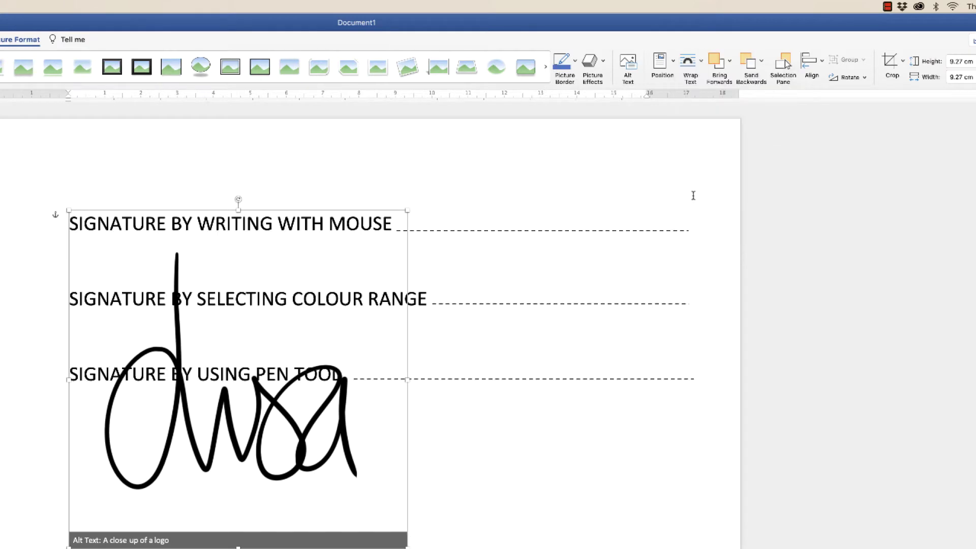
Shrink the signature picture to 2.83 cm square and place it on the dashed line after SIGNATURE BY WRITING WITH MOUSE.
{"action": "left_click_drag", "start_coordinate": [406, 210], "coordinate": [221, 397]}
{"action": "mouse_move", "coordinate": [144, 503]}
{"action": "left_mouse_down"}
{"action": "mouse_move", "coordinate": [386, 414]}
{"action": "mouse_move", "coordinate": [514, 219]}
{"action": "left_mouse_up"}
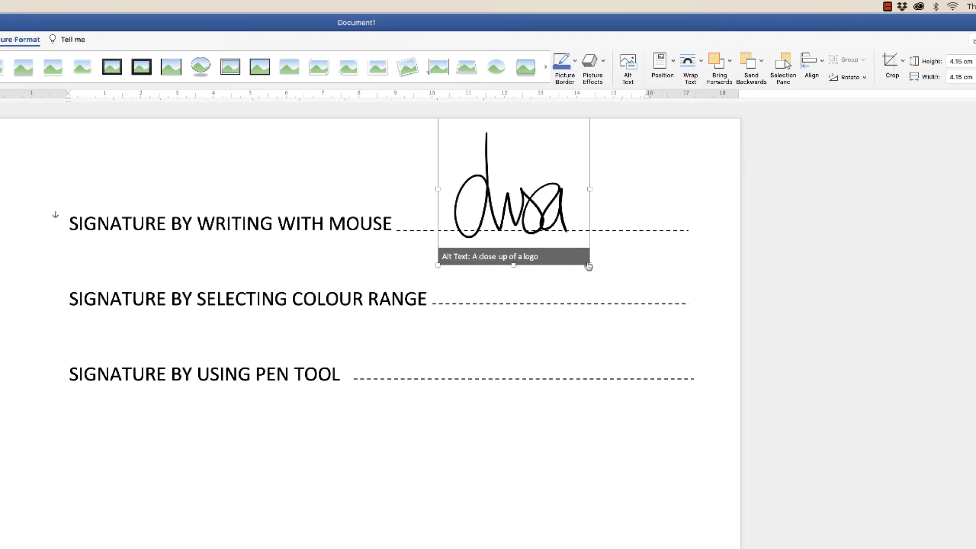
{"action": "left_click_drag", "start_coordinate": [588, 264], "coordinate": [541, 218]}
{"action": "mouse_move", "coordinate": [514, 181]}
{"action": "left_mouse_down"}
{"action": "mouse_move", "coordinate": [559, 211]}
{"action": "mouse_move", "coordinate": [527, 212]}
{"action": "mouse_move", "coordinate": [604, 308]}
{"action": "mouse_move", "coordinate": [558, 222]}
{"action": "mouse_move", "coordinate": [562, 211]}
{"action": "left_mouse_up"}
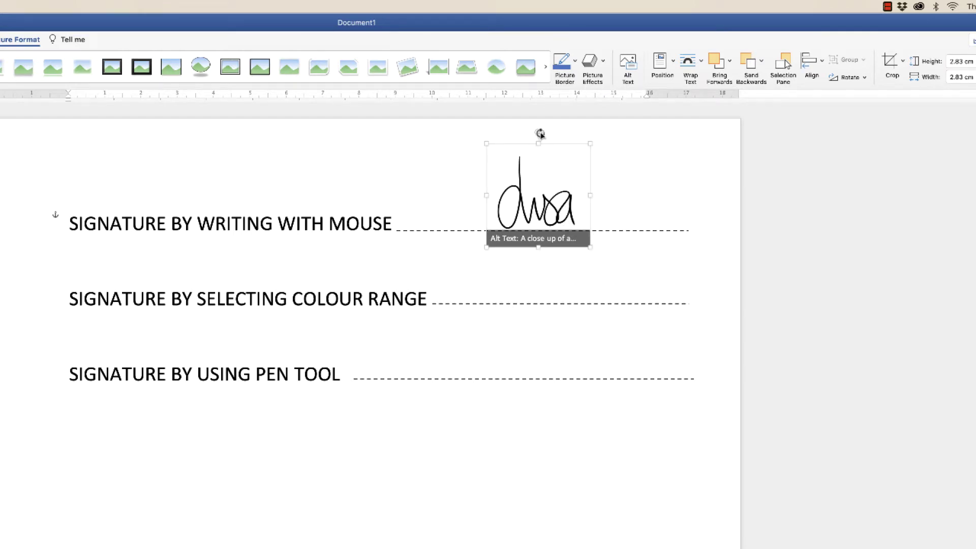
{"action": "mouse_move", "coordinate": [539, 131]}
{"action": "left_mouse_down"}
{"action": "mouse_move", "coordinate": [555, 133]}
{"action": "mouse_move", "coordinate": [539, 133]}
{"action": "left_mouse_up"}
{"action": "left_click_drag", "start_coordinate": [533, 209], "coordinate": [533, 208]}
{"action": "left_click", "coordinate": [494, 464]}
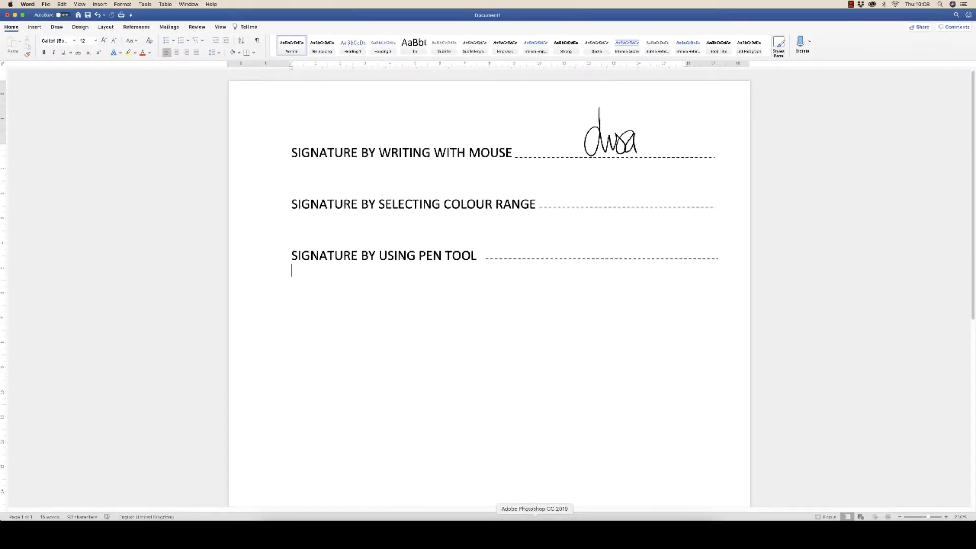
Switch back to Photoshop and step back through the signature document's edits until only the blank Background remains.
{"action": "left_click", "coordinate": [534, 519]}
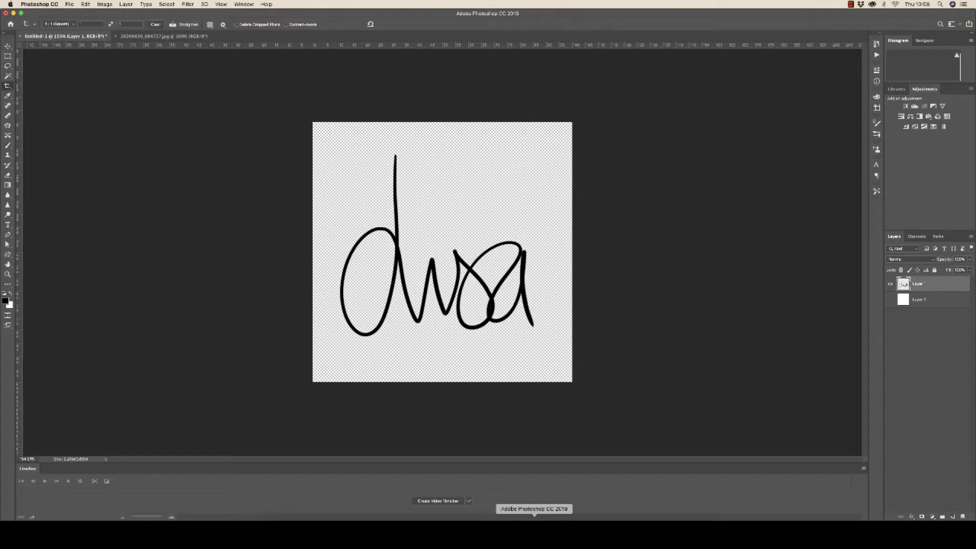
{"action": "key", "text": "super+alt+z"}
{"action": "key", "text": "super+alt+z"}
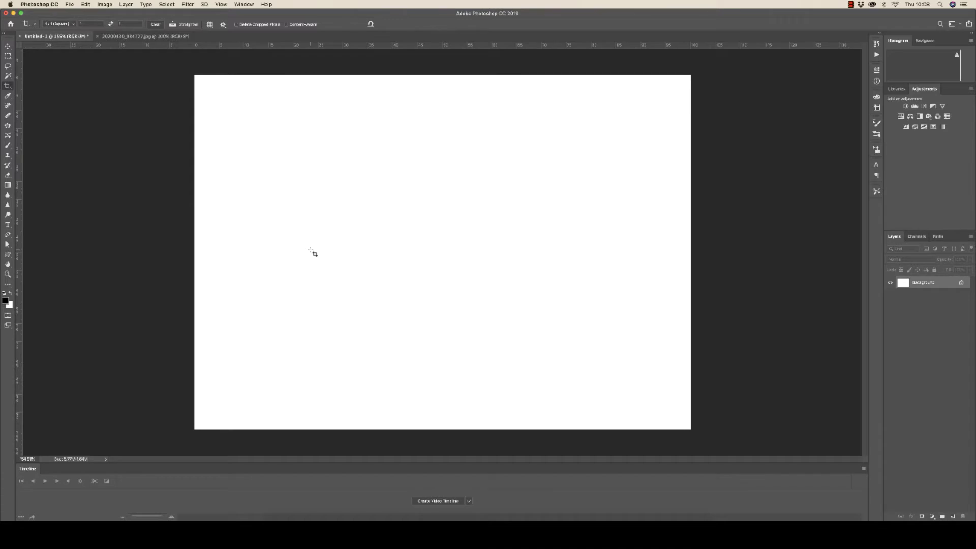
Open the photographed signature file 20200430_084727.jpg from the You Tube Demo folder.
{"action": "left_click", "coordinate": [69, 5]}
{"action": "left_click", "coordinate": [70, 5]}
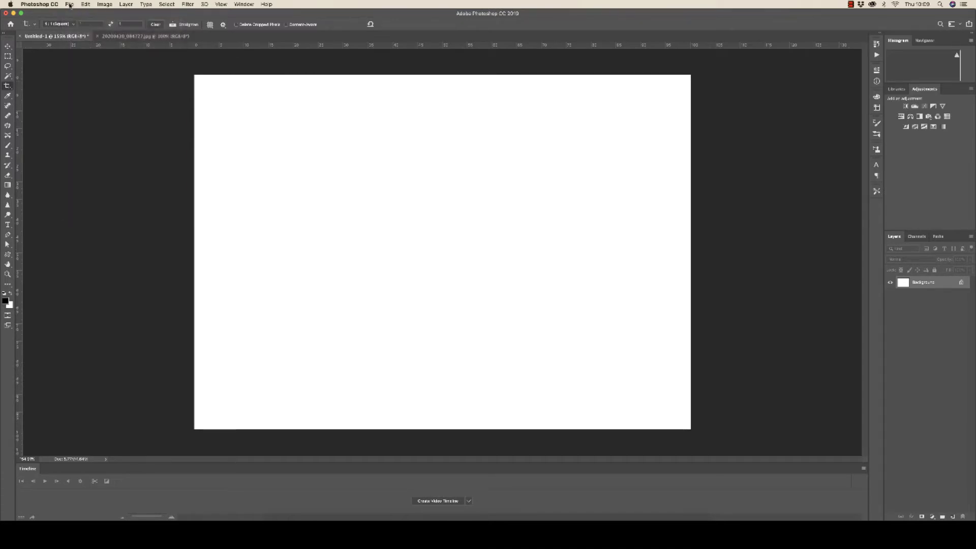
{"action": "left_click", "coordinate": [70, 5]}
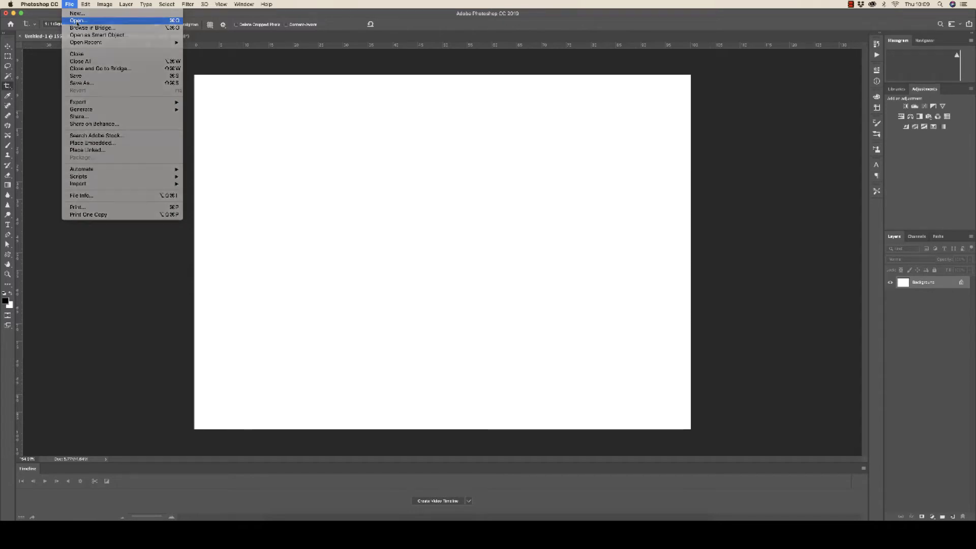
{"action": "left_click", "coordinate": [76, 20]}
{"action": "left_click", "coordinate": [430, 84]}
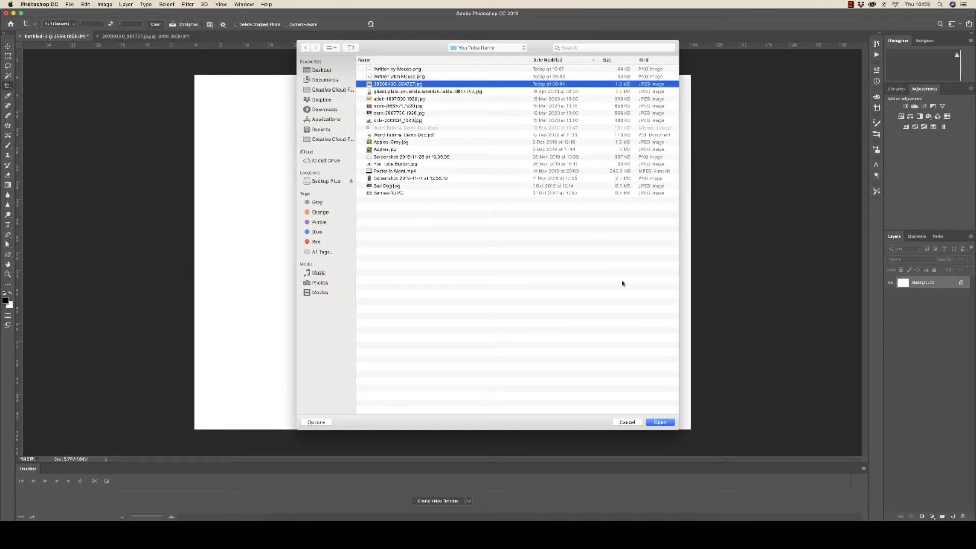
{"action": "left_click", "coordinate": [665, 424]}
{"action": "key", "text": "h"}
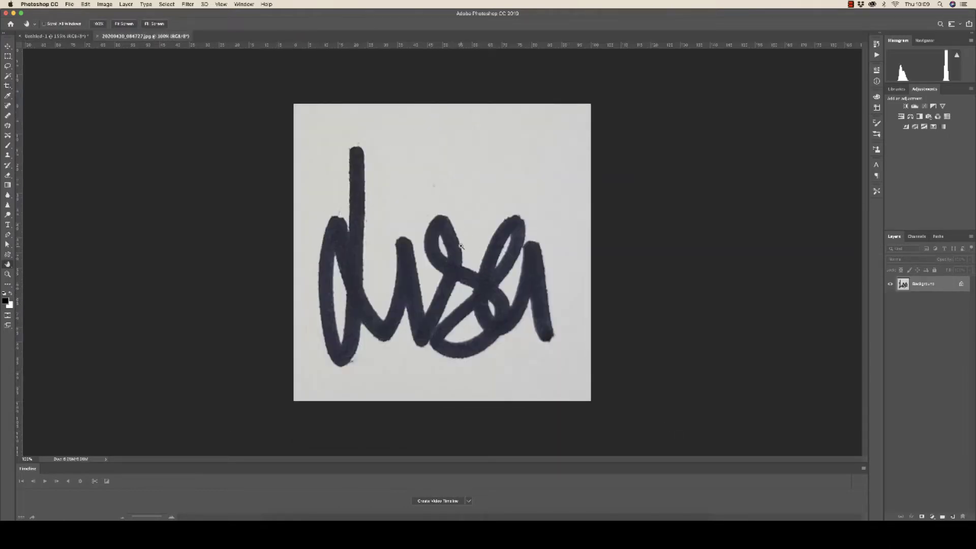
Select the whole signature photo and move it into the Untitled-1 document as a new layer centred on the canvas.
{"action": "key", "text": "super+a"}
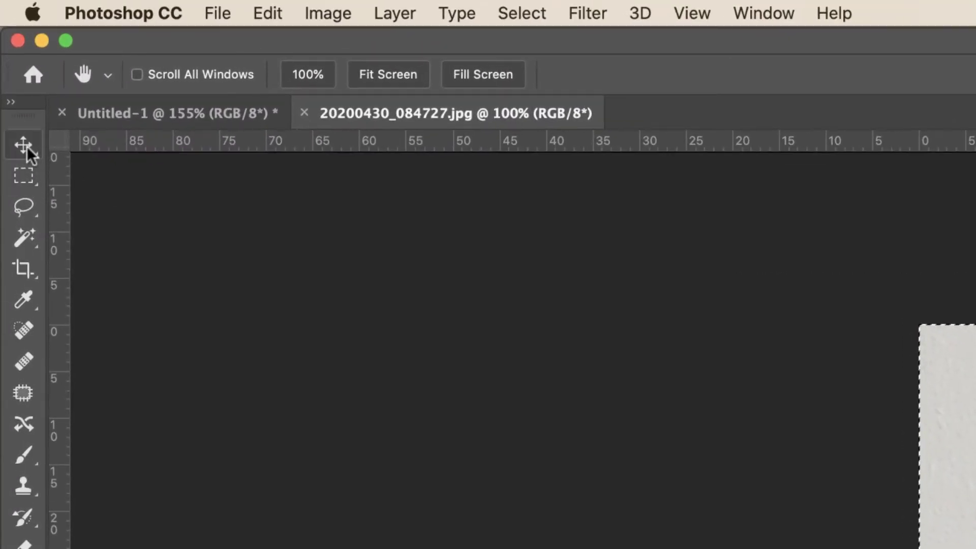
{"action": "left_click", "coordinate": [23, 148]}
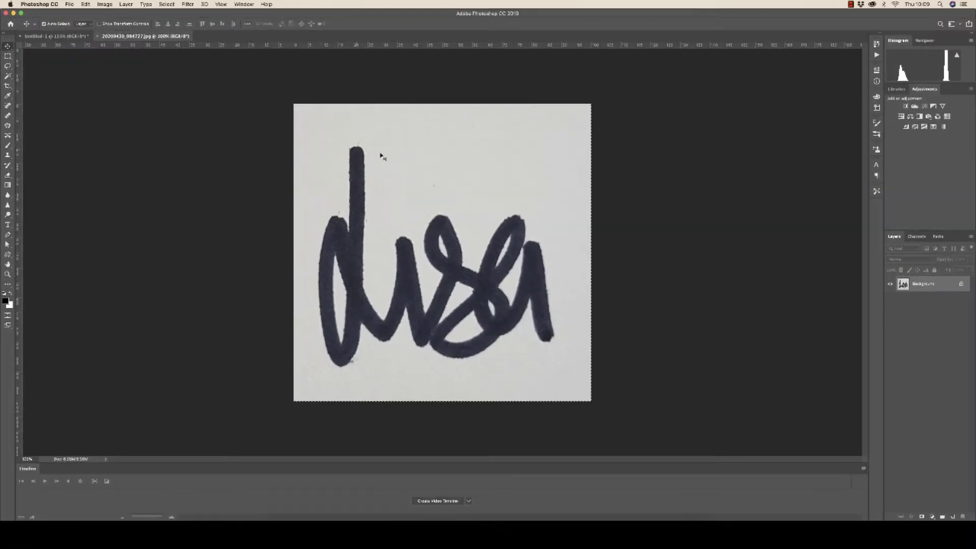
{"action": "left_click_drag", "start_coordinate": [426, 162], "coordinate": [79, 37]}
{"action": "left_click_drag", "start_coordinate": [203, 115], "coordinate": [413, 216]}
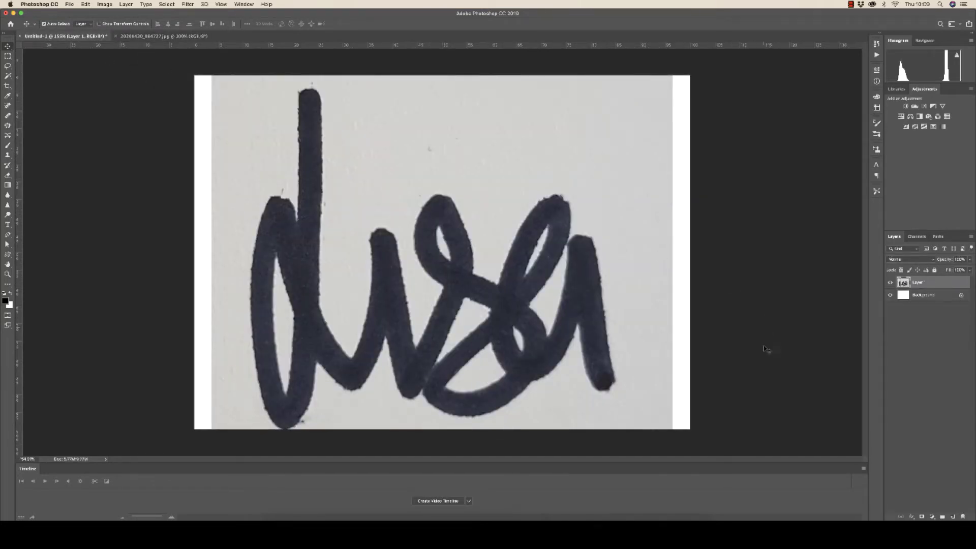
Scale the signature photo layer down to about 65%, centre it within the canvas, and hide the Background layer.
{"action": "key", "text": "super+minus"}
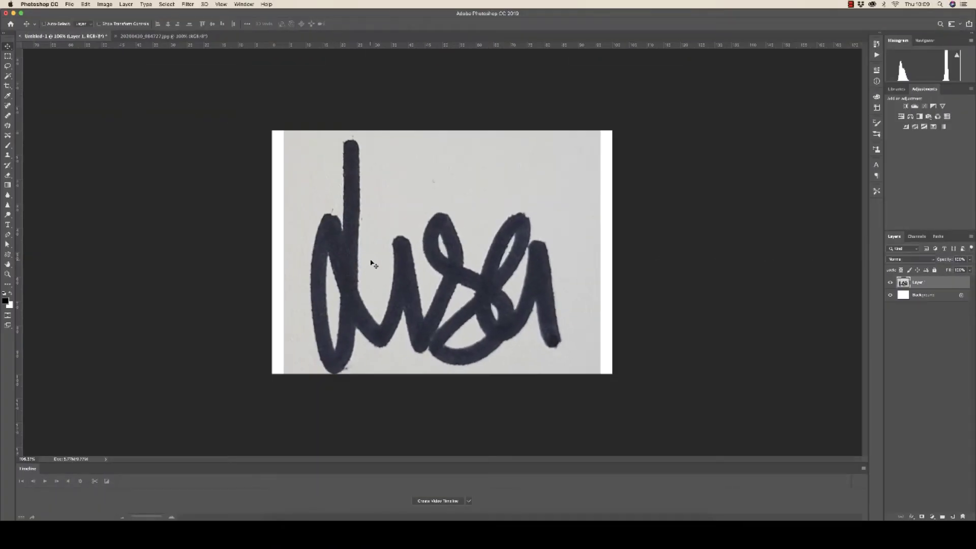
{"action": "key", "text": "super+t"}
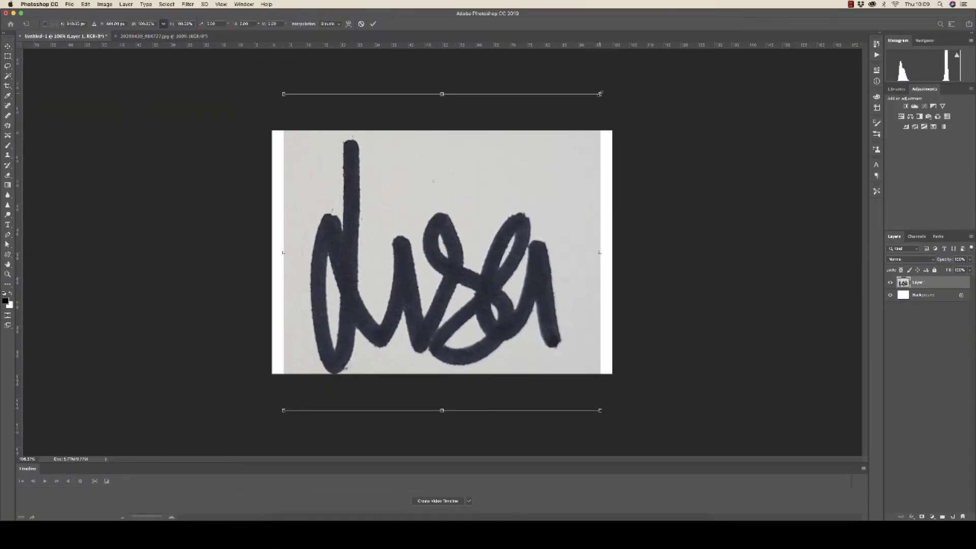
{"action": "left_click_drag", "start_coordinate": [600, 94], "coordinate": [490, 205]}
{"action": "left_click_drag", "start_coordinate": [404, 320], "coordinate": [460, 259]}
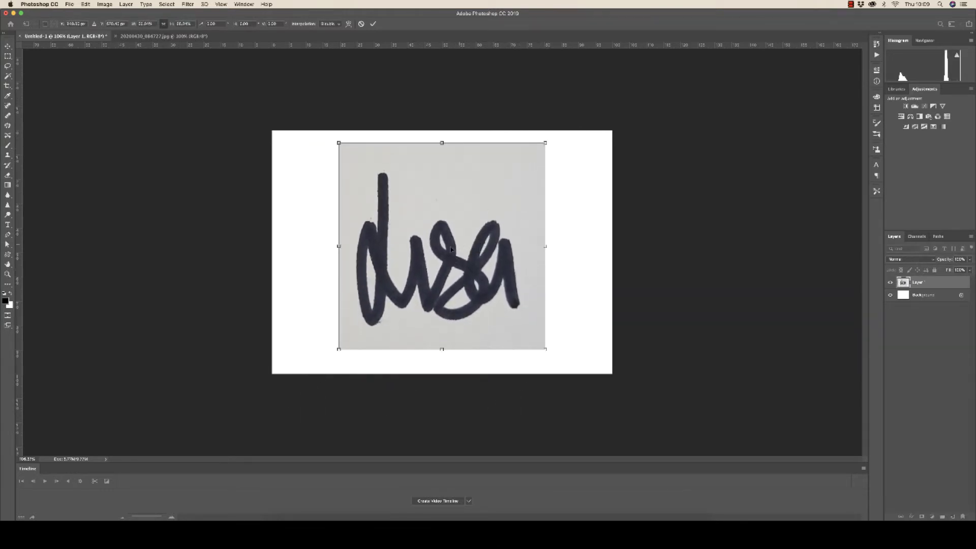
{"action": "mouse_move", "coordinate": [444, 256]}
{"action": "left_mouse_down"}
{"action": "mouse_move", "coordinate": [447, 244]}
{"action": "mouse_move", "coordinate": [449, 257]}
{"action": "left_mouse_up"}
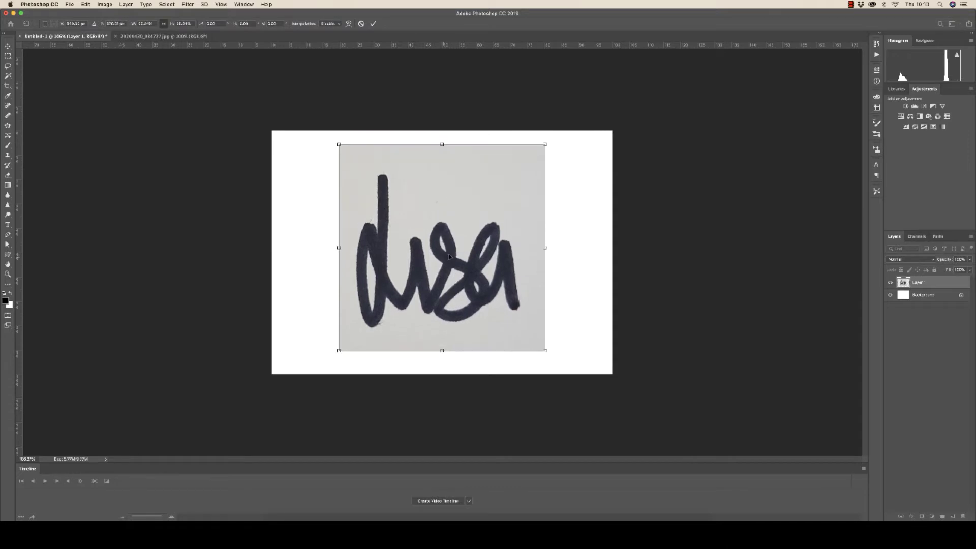
{"action": "left_click", "coordinate": [373, 23]}
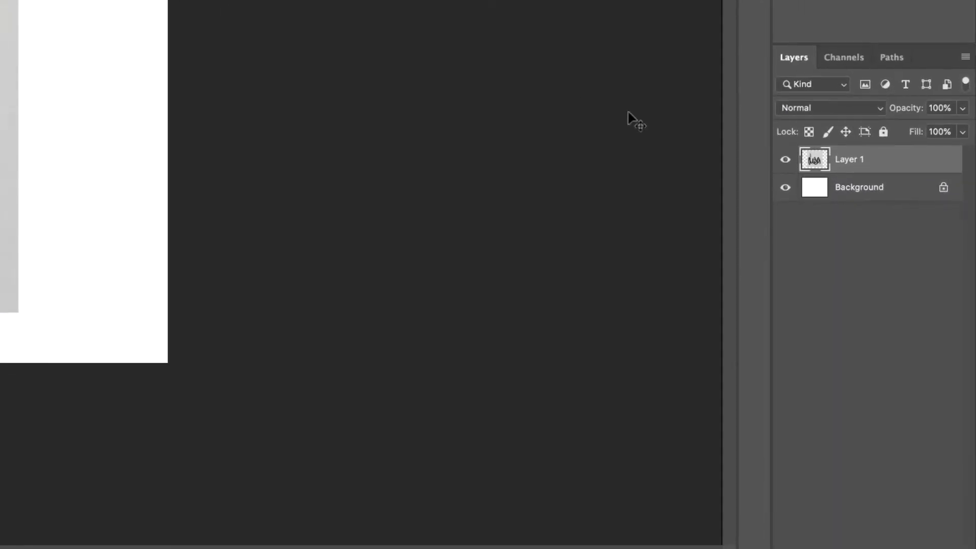
{"action": "left_click", "coordinate": [785, 188]}
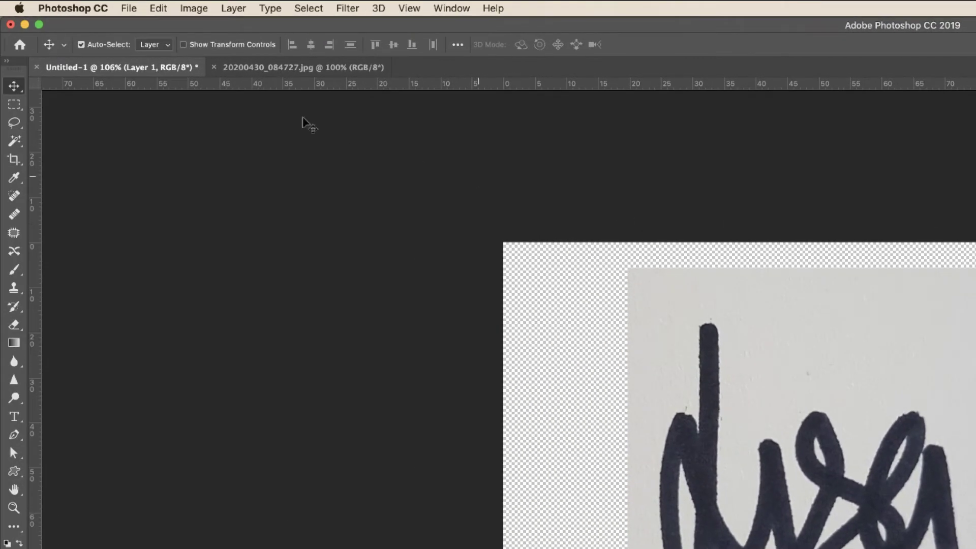
Apply Levels to the signature layer with the input black point at 71 and the white point at 171.
{"action": "left_click", "coordinate": [202, 10]}
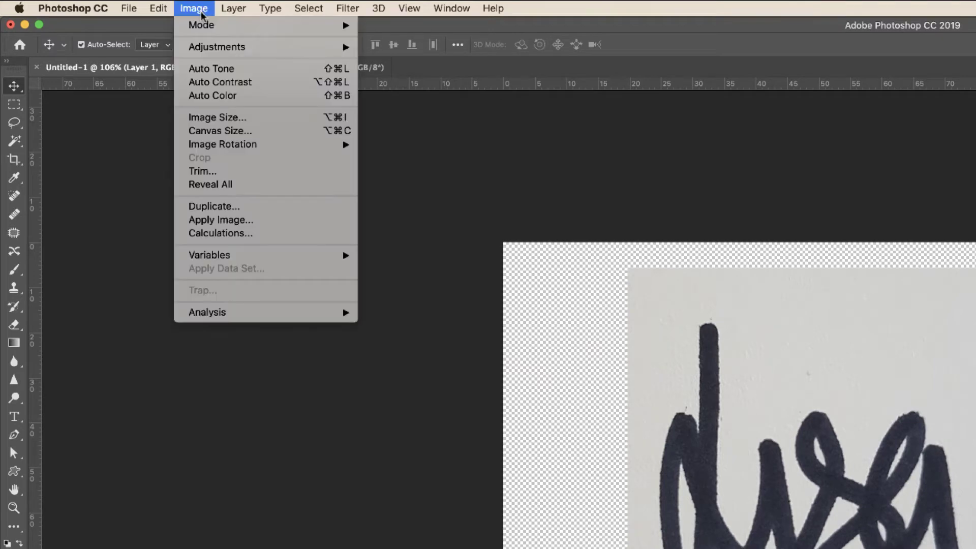
{"action": "mouse_move", "coordinate": [207, 50]}
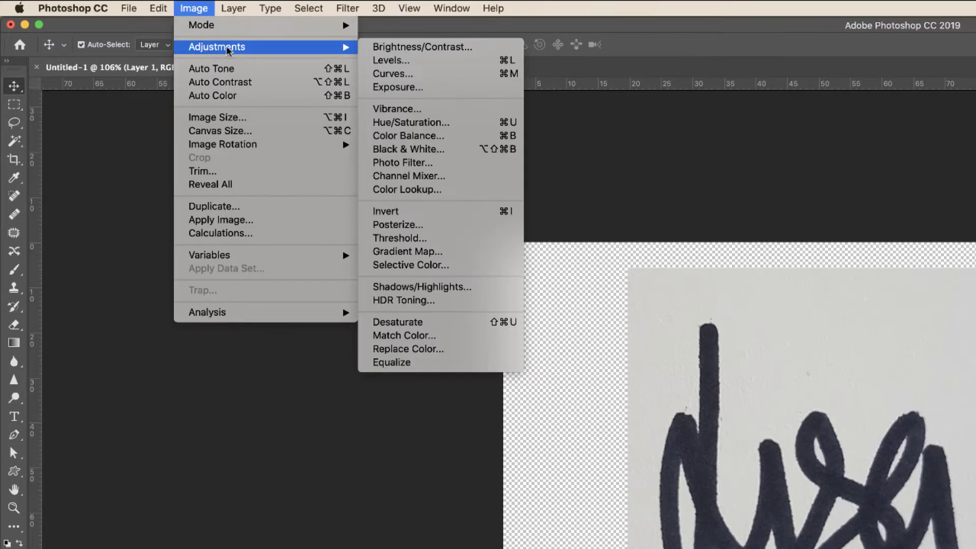
{"action": "left_click", "coordinate": [402, 60]}
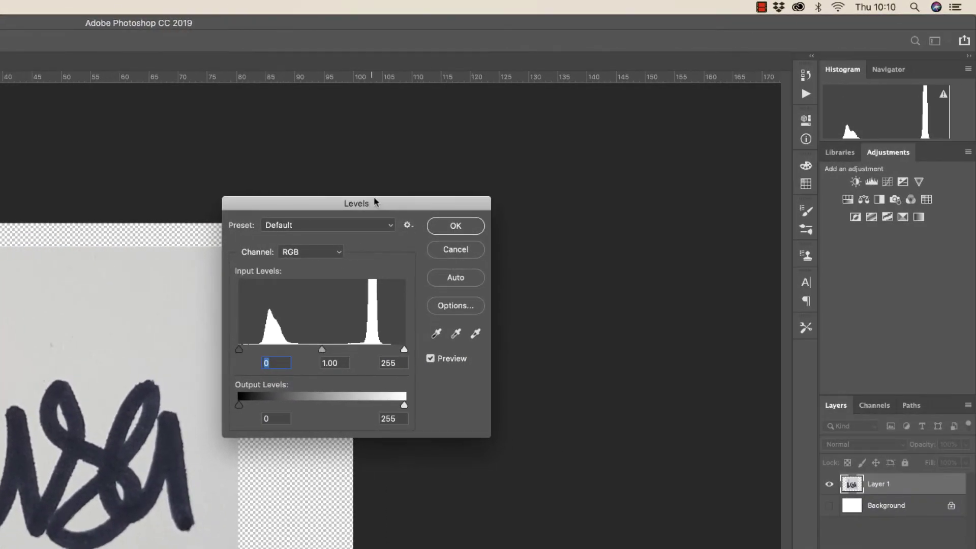
{"action": "left_click_drag", "start_coordinate": [375, 202], "coordinate": [561, 210]}
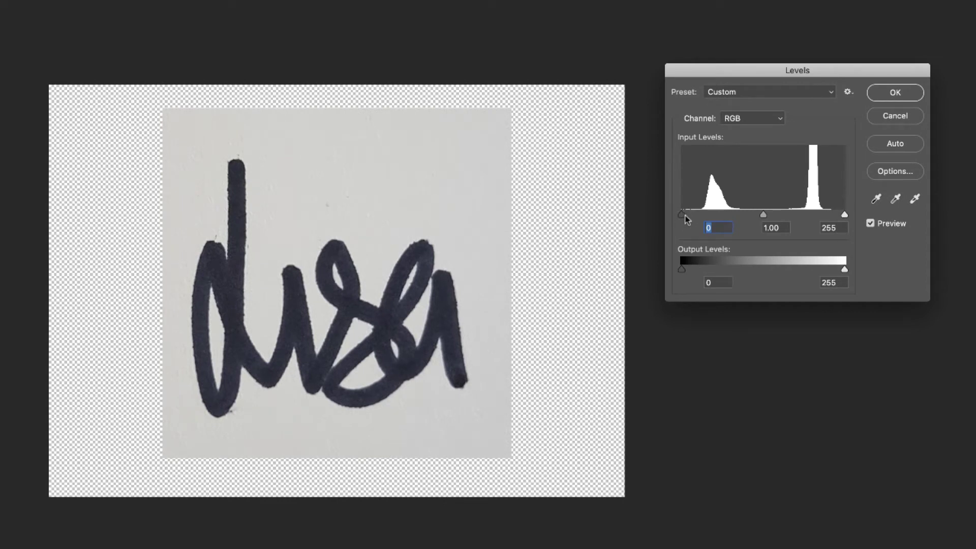
{"action": "left_click_drag", "start_coordinate": [682, 215], "coordinate": [727, 218]}
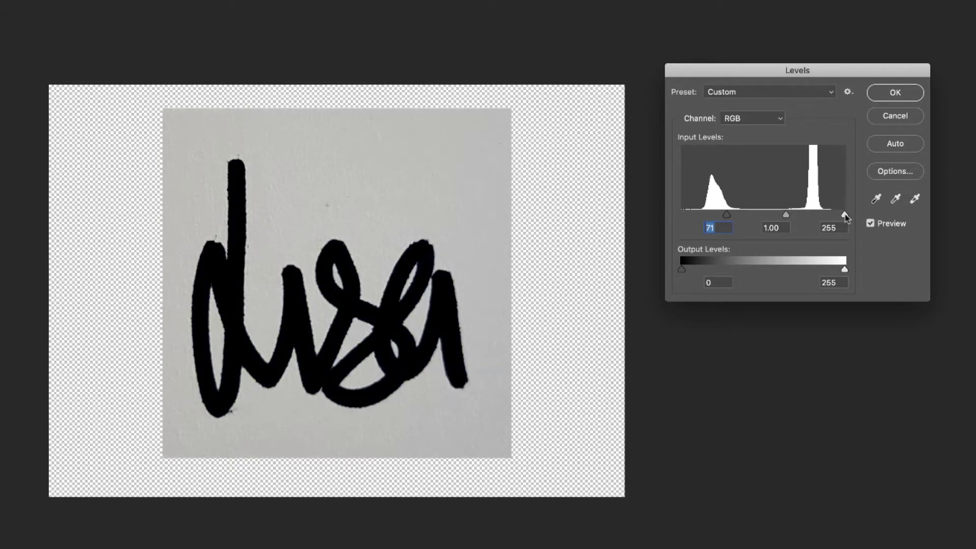
{"action": "left_click_drag", "start_coordinate": [845, 218], "coordinate": [798, 219]}
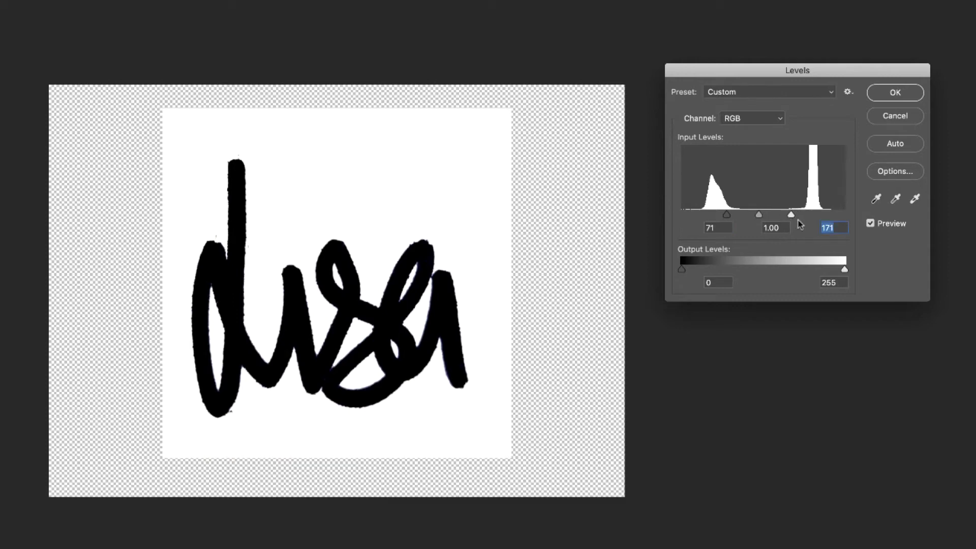
{"action": "left_click", "coordinate": [894, 92]}
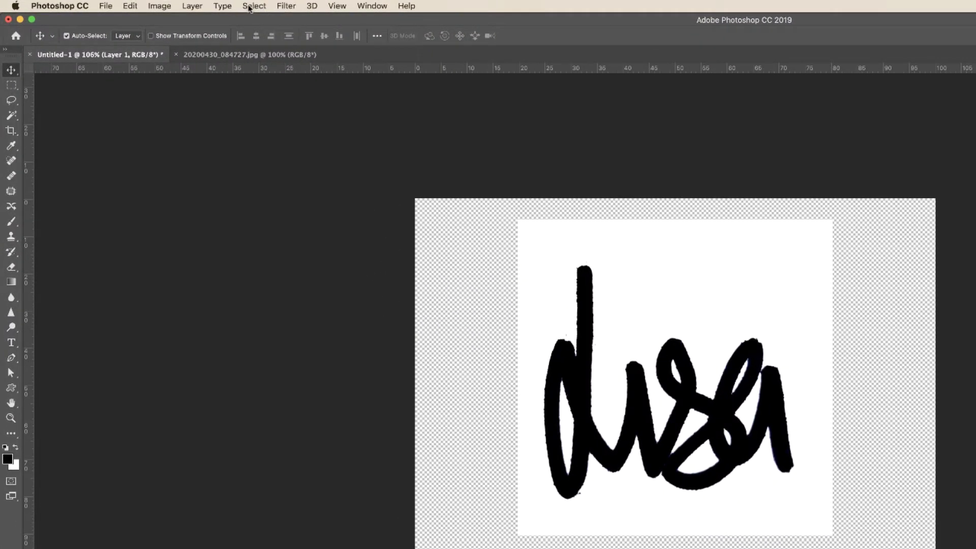
Select the signature strokes with Color Range, sampling the black ink and setting Fuzziness to 200.
{"action": "left_click", "coordinate": [226, 7]}
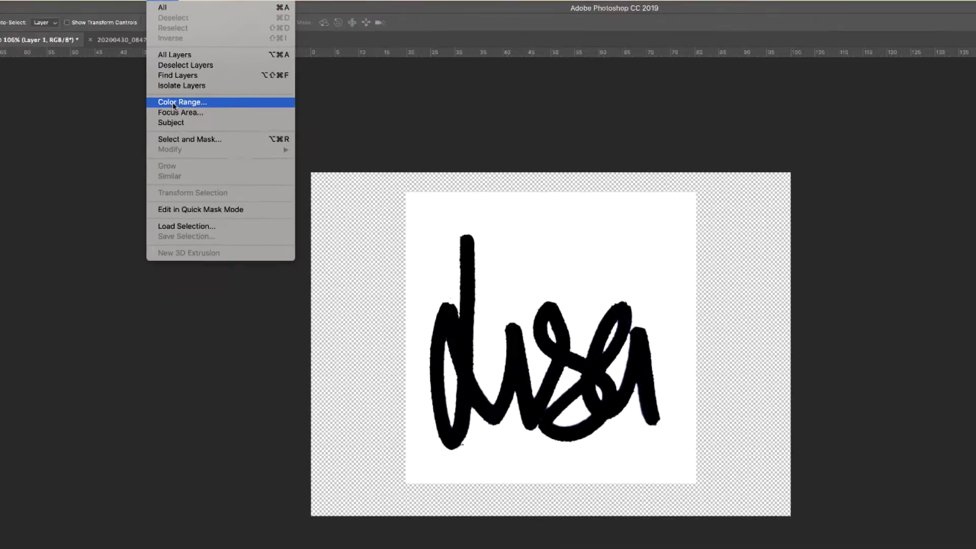
{"action": "left_click", "coordinate": [173, 104]}
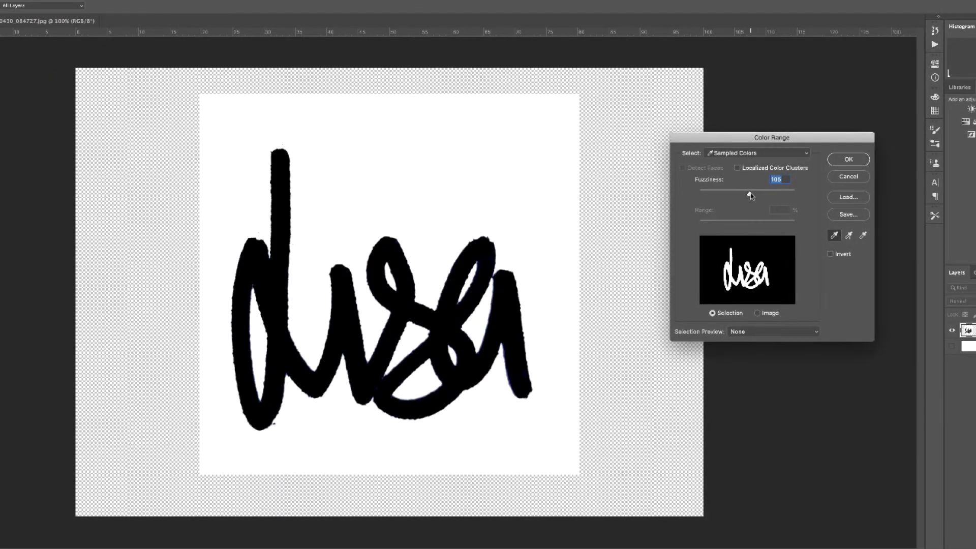
{"action": "left_click_drag", "start_coordinate": [750, 195], "coordinate": [698, 196]}
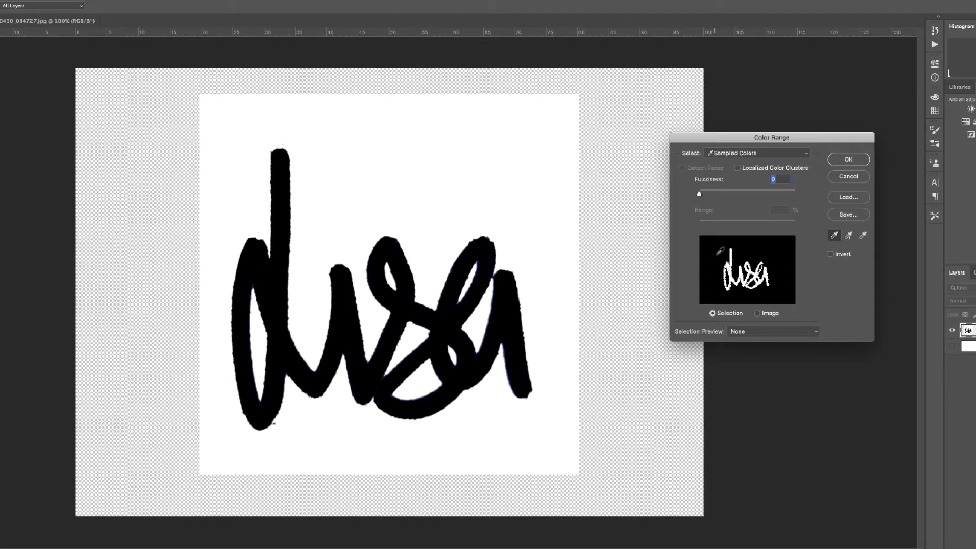
{"action": "left_click", "coordinate": [427, 402]}
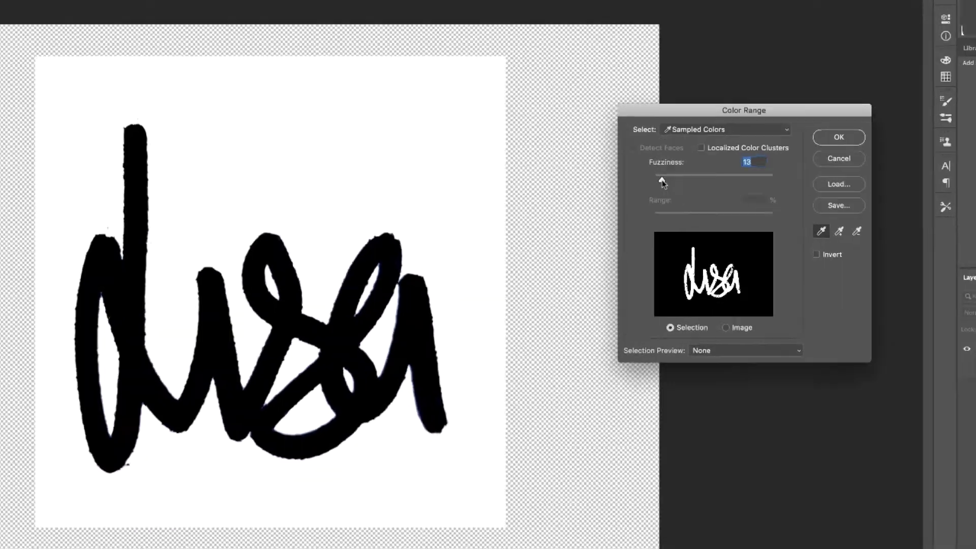
{"action": "left_click_drag", "start_coordinate": [704, 196], "coordinate": [718, 195]}
{"action": "left_click_drag", "start_coordinate": [343, 71], "coordinate": [592, 69]}
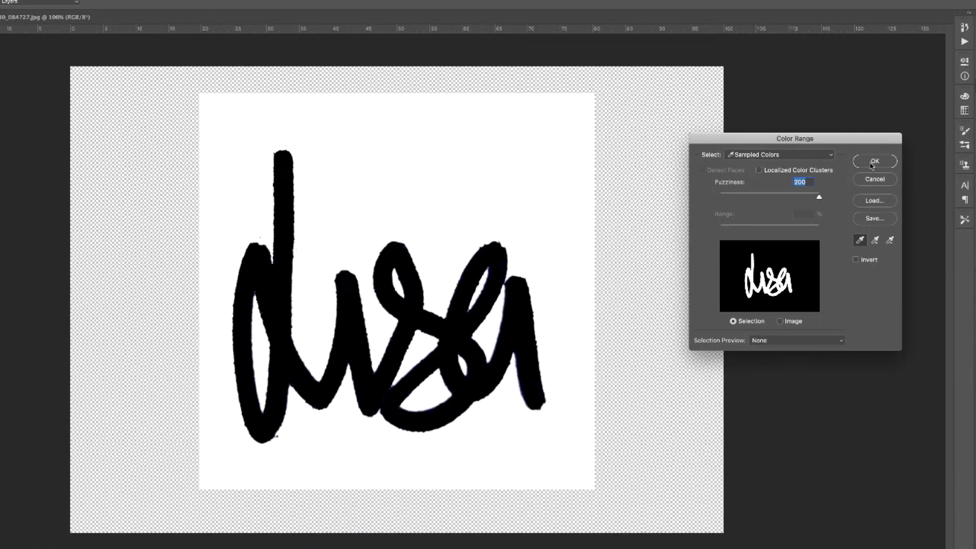
{"action": "left_click", "coordinate": [873, 163]}
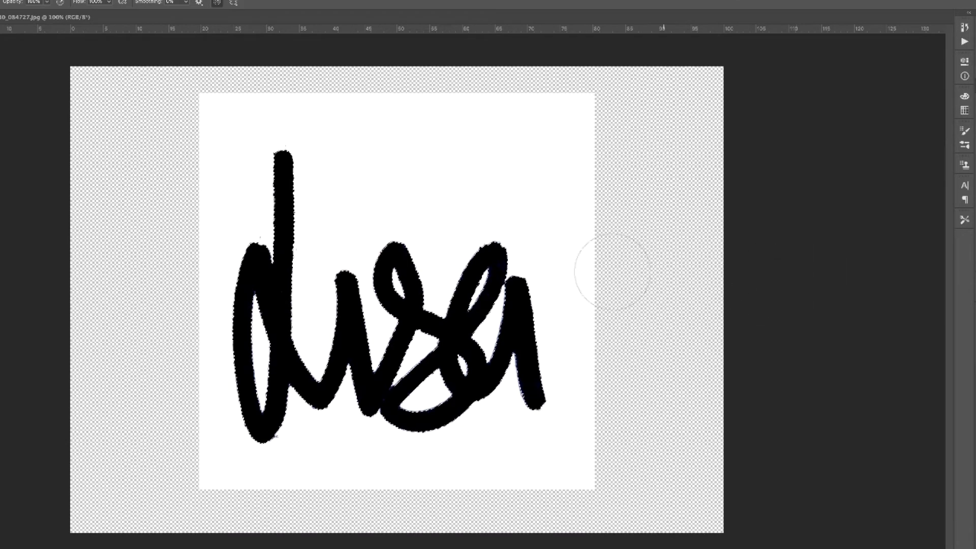
Examine the selection edges and leftover blue tint along the signature strokes up close.
{"action": "key", "text": "z"}
{"action": "left_click_drag", "start_coordinate": [508, 279], "coordinate": [556, 295]}
{"action": "key", "text": "b"}
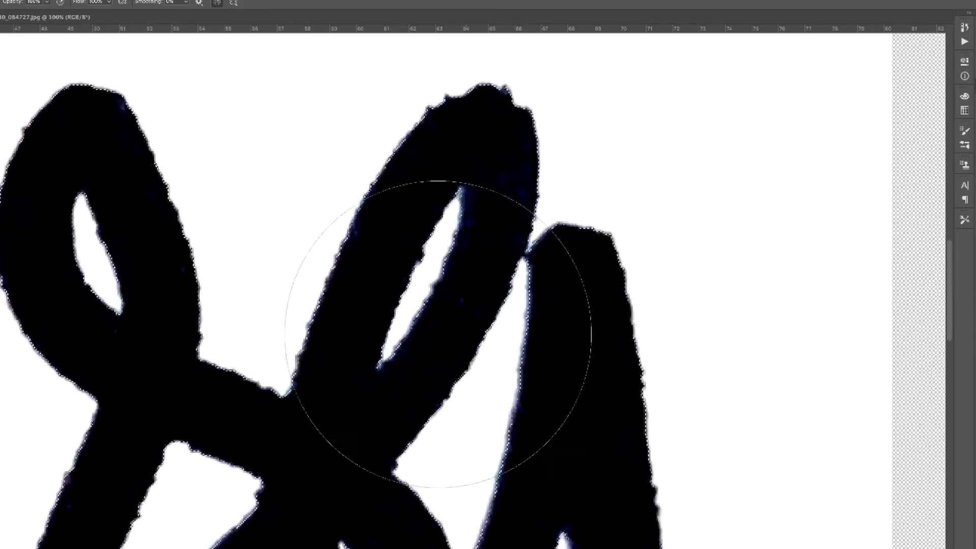
{"action": "scroll", "coordinate": [320, 340], "scroll_direction": "down", "scroll_amount": 5}
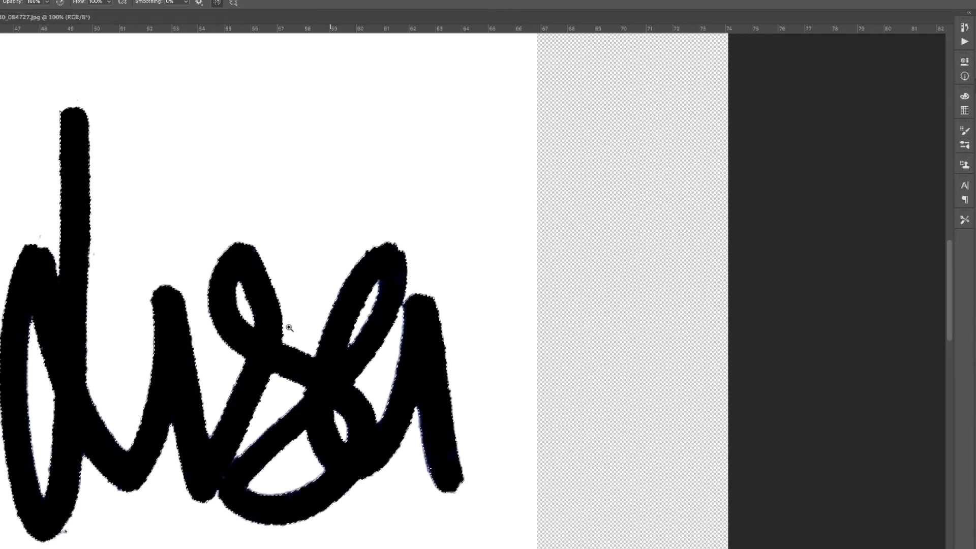
{"action": "key", "text": "z"}
{"action": "left_click_drag", "start_coordinate": [443, 480], "coordinate": [497, 442]}
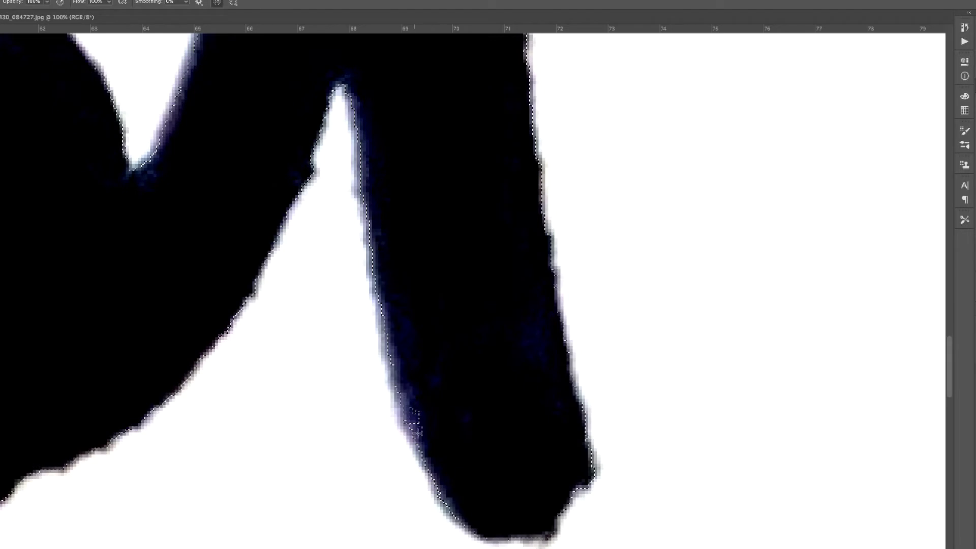
{"action": "scroll", "coordinate": [475, 414], "scroll_direction": "down", "scroll_amount": 6}
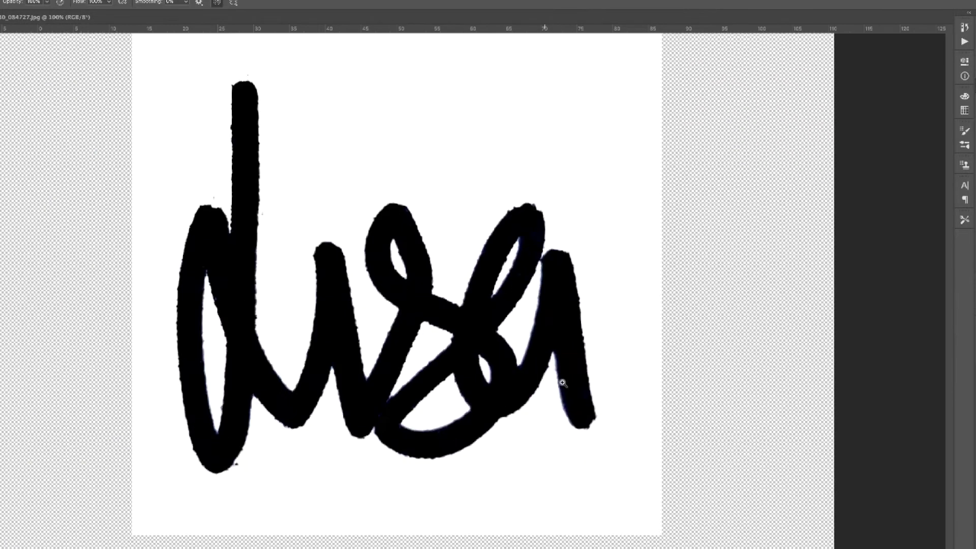
{"action": "mouse_move", "coordinate": [562, 383]}
{"action": "left_mouse_down"}
{"action": "mouse_move", "coordinate": [617, 383]}
{"action": "mouse_move", "coordinate": [593, 398]}
{"action": "left_mouse_up"}
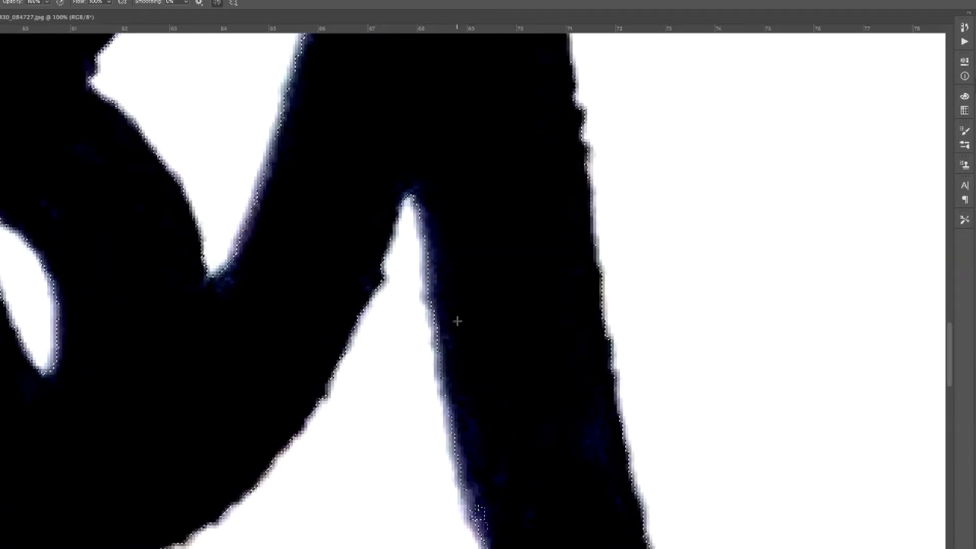
{"action": "mouse_move", "coordinate": [478, 399]}
{"action": "left_mouse_down"}
{"action": "mouse_move", "coordinate": [479, 381]}
{"action": "mouse_move", "coordinate": [376, 385]}
{"action": "left_mouse_up"}
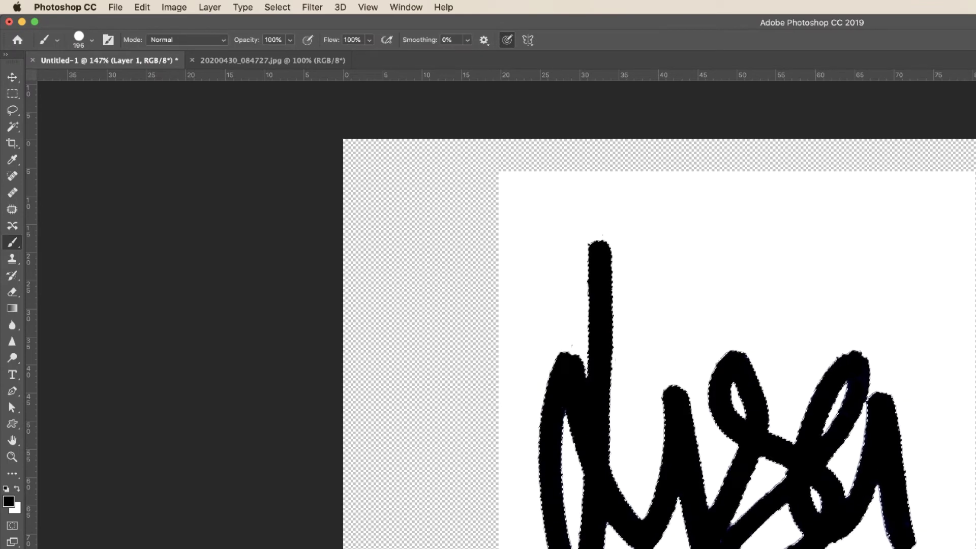
Fill the signature selection with black at 100% opacity on a new layer and hide the signature photo layer.
{"action": "key", "text": "super+alt+shift+n"}
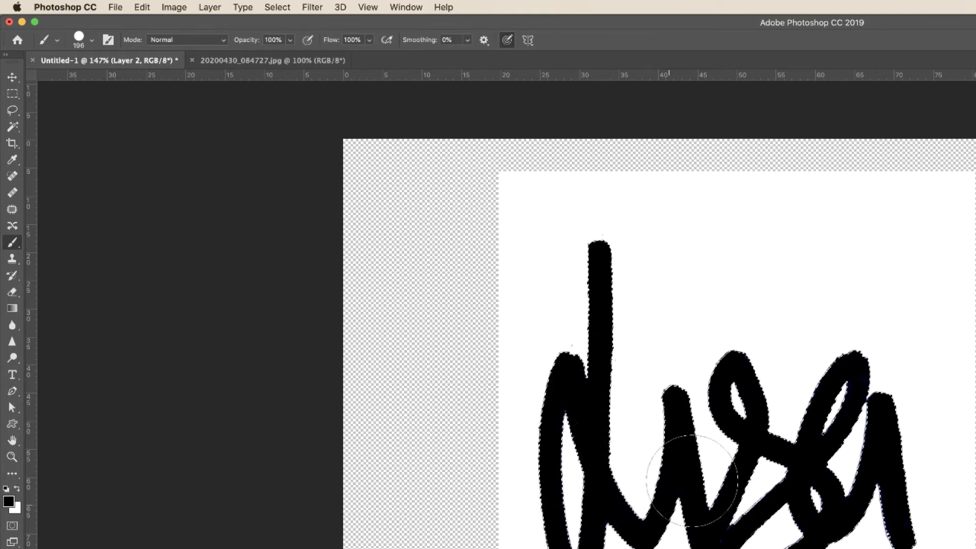
{"action": "left_click", "coordinate": [144, 8]}
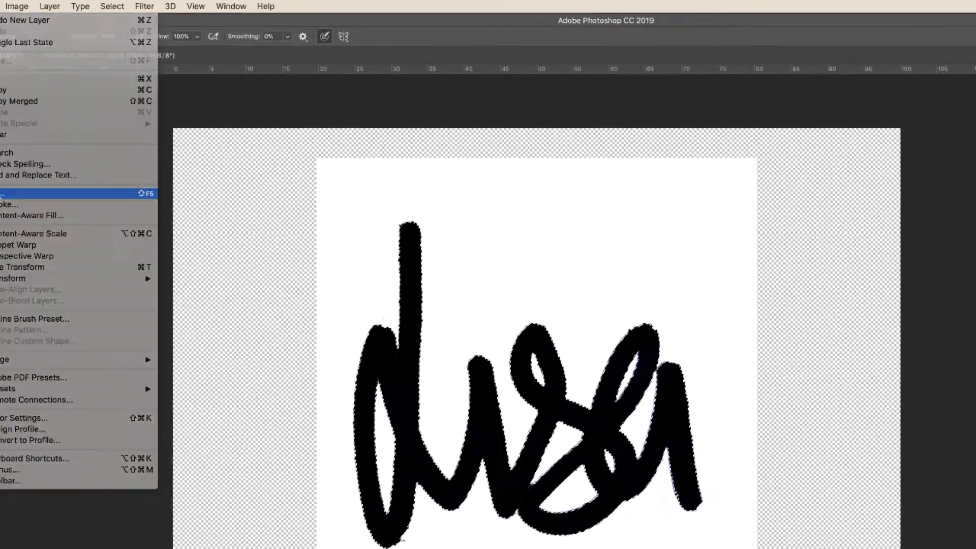
{"action": "left_click", "coordinate": [161, 208]}
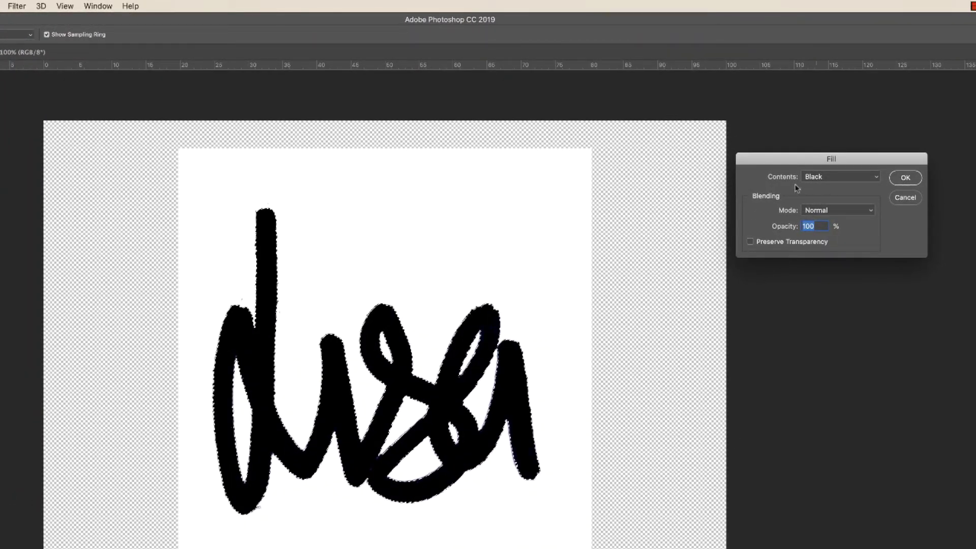
{"action": "left_click", "coordinate": [828, 178]}
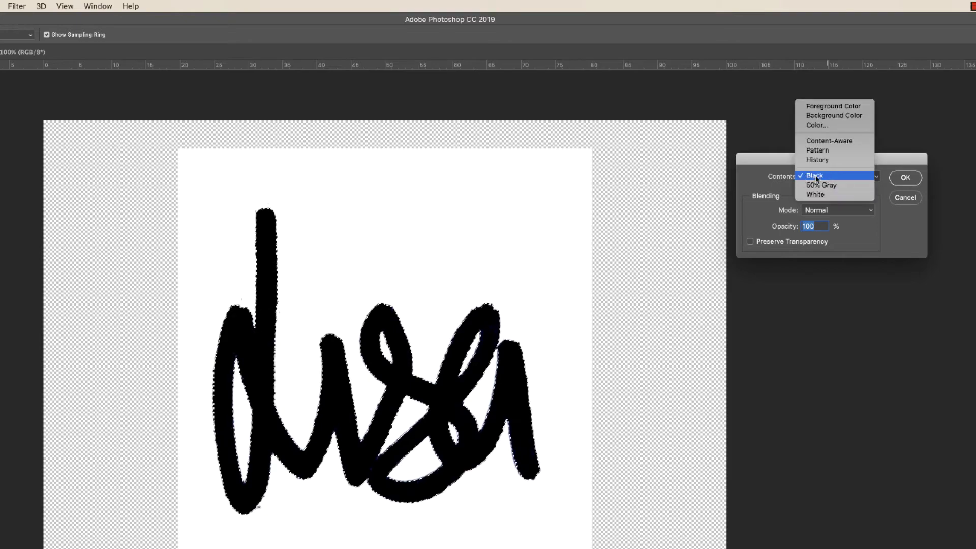
{"action": "left_click", "coordinate": [817, 178]}
{"action": "left_click", "coordinate": [905, 178]}
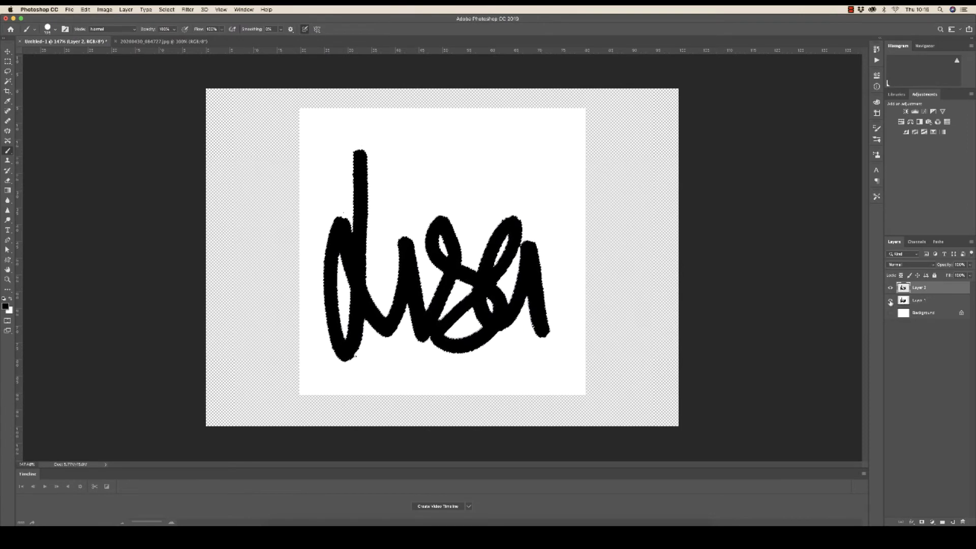
{"action": "left_click", "coordinate": [890, 302]}
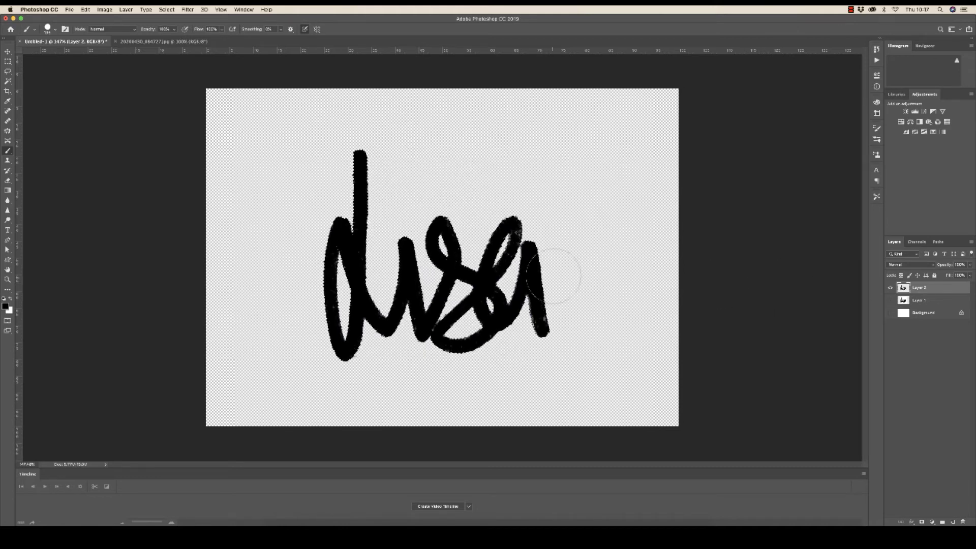
Examine the filled strokes of the last letters up close for translucent patches and rough edges.
{"action": "left_click_drag", "start_coordinate": [561, 285], "coordinate": [597, 277]}
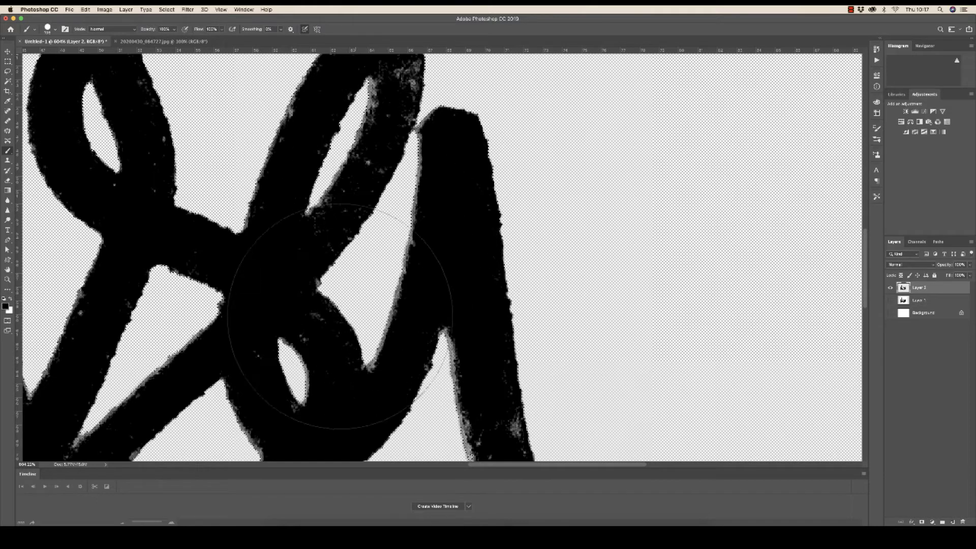
{"action": "scroll", "coordinate": [403, 273], "scroll_direction": "down", "scroll_amount": 1}
{"action": "key", "text": "super+space"}
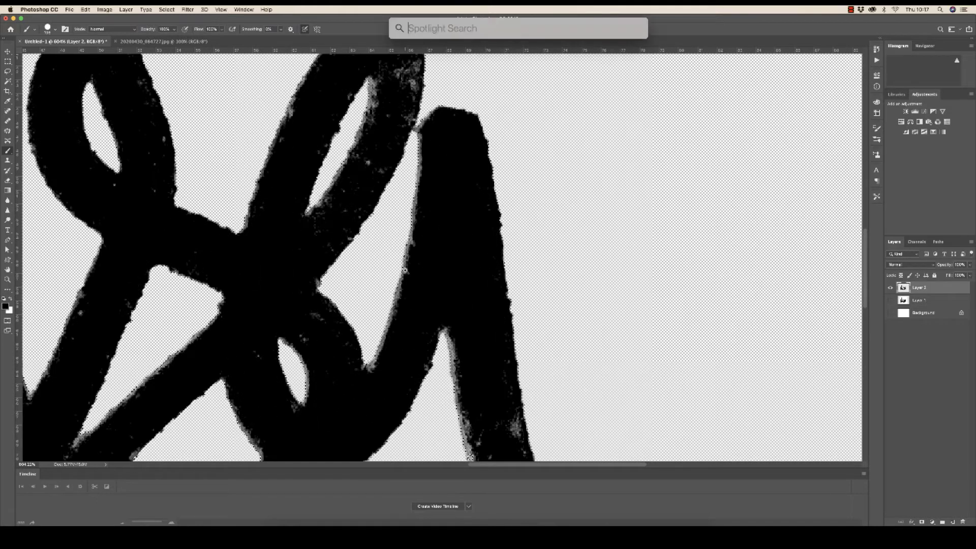
{"action": "key", "text": "Escape"}
{"action": "scroll", "coordinate": [397, 269], "scroll_direction": "down", "scroll_amount": 10}
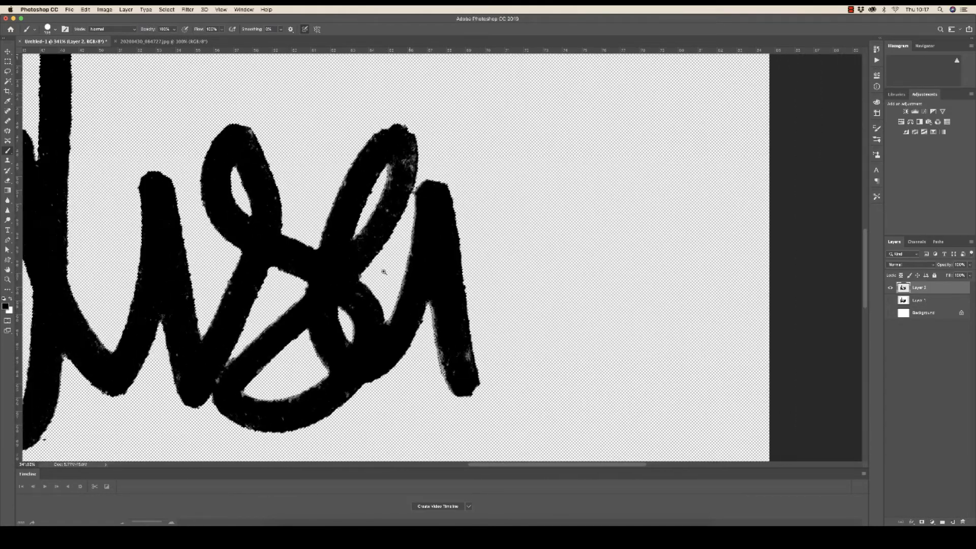
{"action": "scroll", "coordinate": [373, 276], "scroll_direction": "down", "scroll_amount": 3}
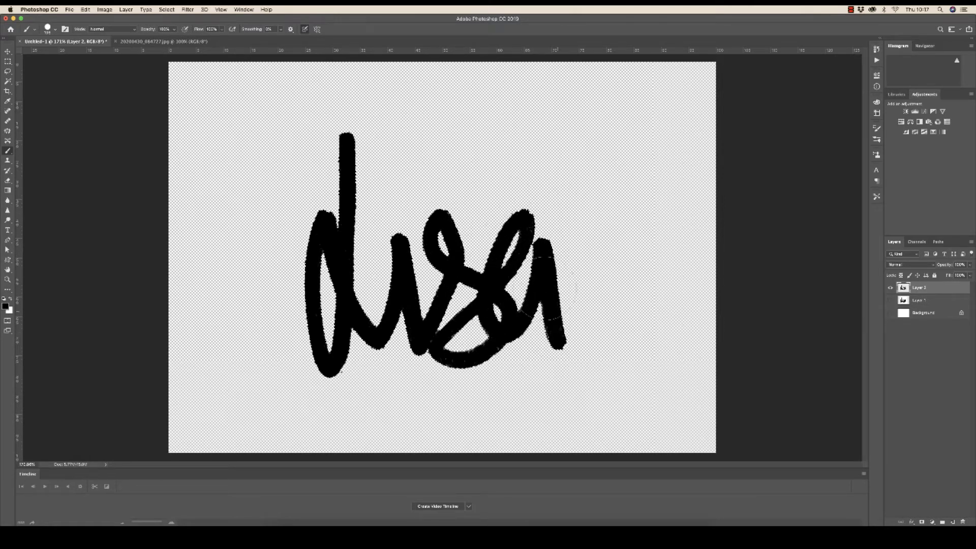
Paint black over the translucent patches inside the signature strokes and around the small enclosed loops.
{"action": "left_click_drag", "start_coordinate": [510, 339], "coordinate": [488, 350]}
{"action": "left_click_drag", "start_coordinate": [483, 320], "coordinate": [664, 313]}
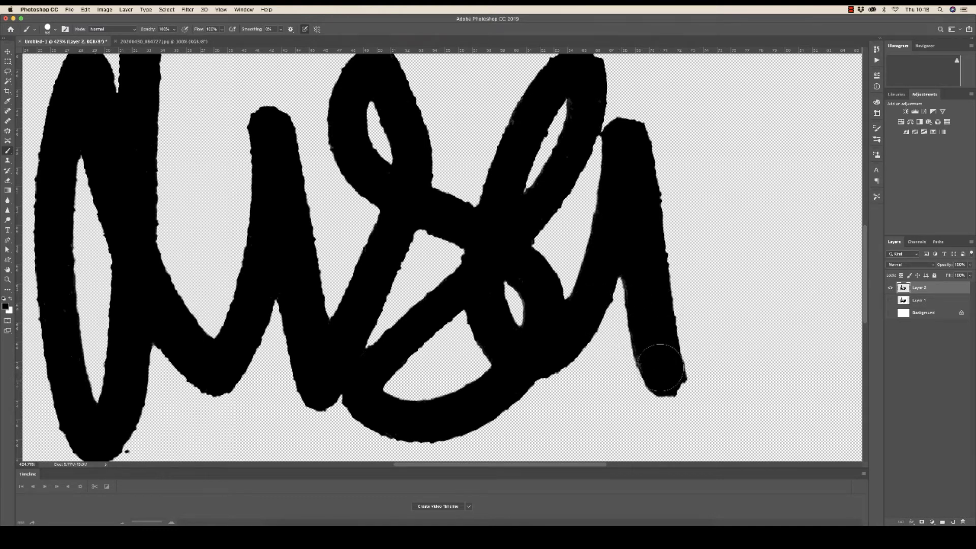
{"action": "mouse_move", "coordinate": [665, 366]}
{"action": "left_mouse_down"}
{"action": "mouse_move", "coordinate": [684, 366]}
{"action": "mouse_move", "coordinate": [636, 352]}
{"action": "mouse_move", "coordinate": [564, 361]}
{"action": "mouse_move", "coordinate": [629, 357]}
{"action": "left_mouse_up"}
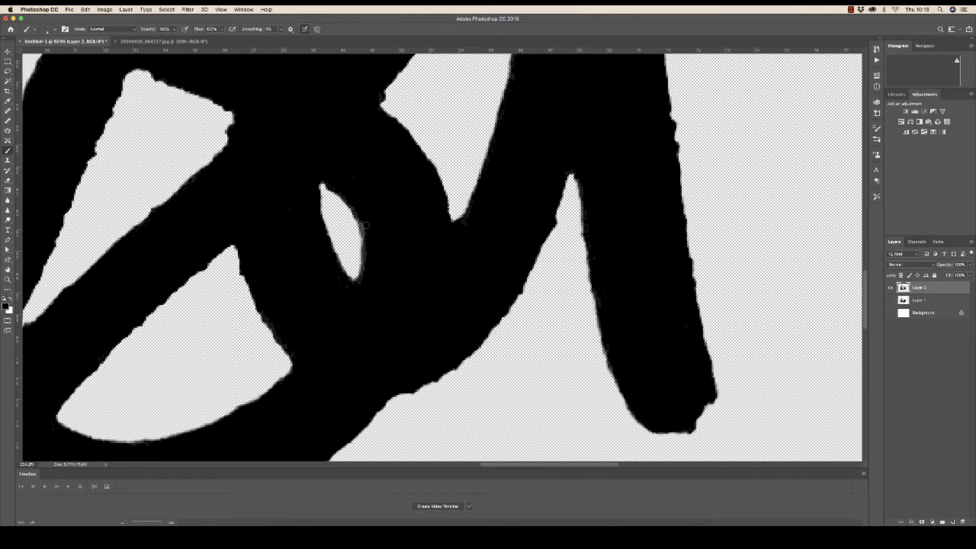
{"action": "left_click_drag", "start_coordinate": [364, 272], "coordinate": [364, 232]}
{"action": "mouse_move", "coordinate": [153, 272]}
{"action": "left_mouse_down"}
{"action": "mouse_move", "coordinate": [362, 189]}
{"action": "mouse_move", "coordinate": [414, 187]}
{"action": "mouse_move", "coordinate": [338, 244]}
{"action": "left_mouse_up"}
{"action": "key", "text": "super+r"}
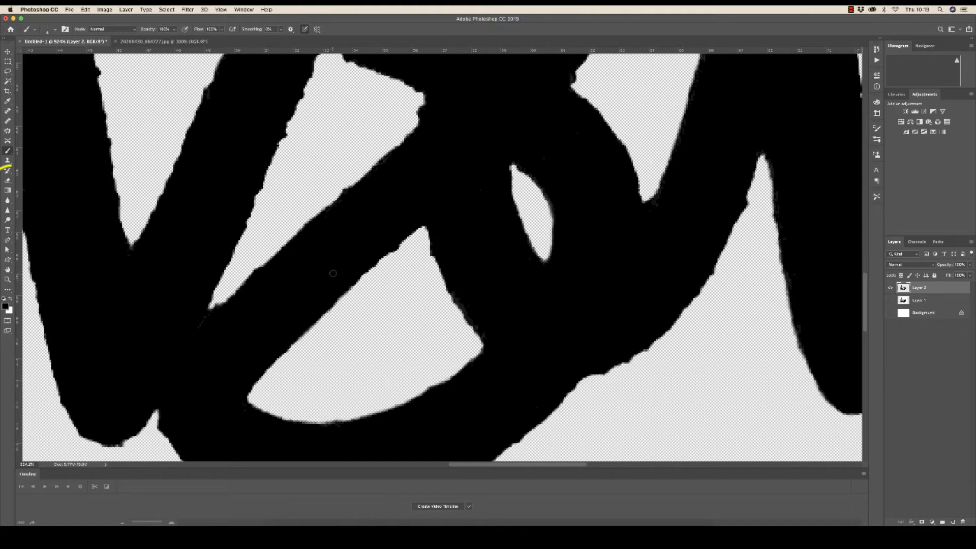
{"action": "left_click", "coordinate": [8, 181]}
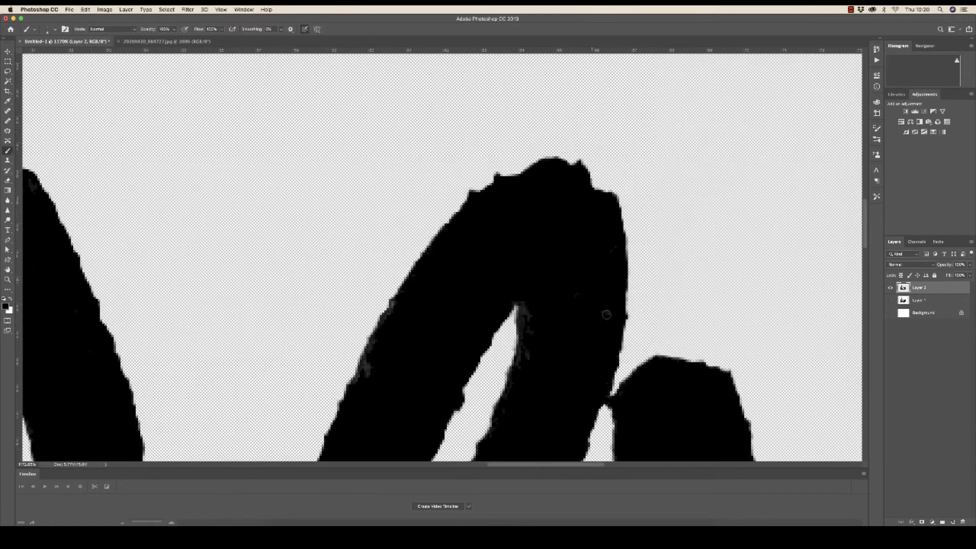
Paint black over the grey patches in the tall loop before the last stroke and round off its jagged top.
{"action": "left_click_drag", "start_coordinate": [535, 320], "coordinate": [531, 344]}
{"action": "mouse_move", "coordinate": [396, 317]}
{"action": "left_mouse_down"}
{"action": "mouse_move", "coordinate": [362, 377]}
{"action": "mouse_move", "coordinate": [408, 293]}
{"action": "mouse_move", "coordinate": [359, 376]}
{"action": "mouse_move", "coordinate": [405, 288]}
{"action": "left_mouse_up"}
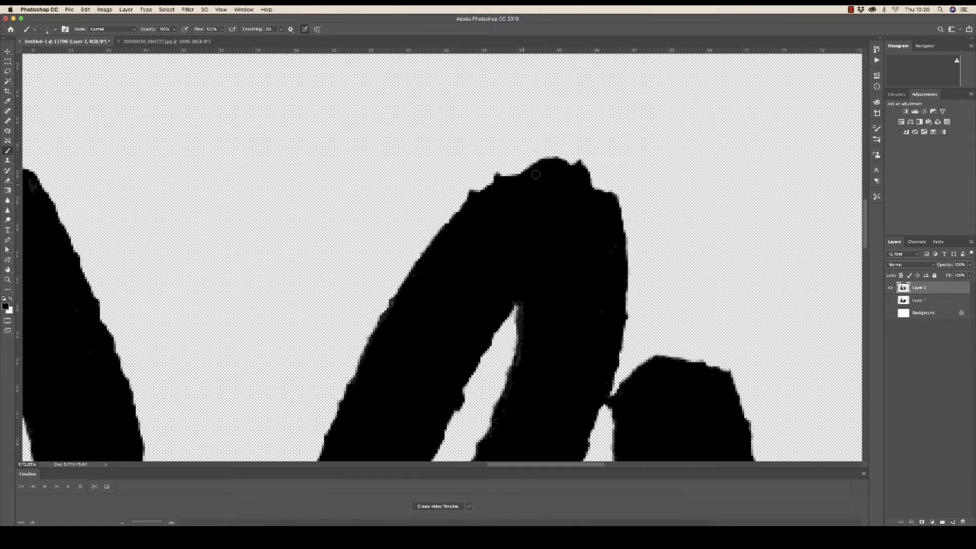
{"action": "mouse_move", "coordinate": [515, 179]}
{"action": "left_mouse_down"}
{"action": "mouse_move", "coordinate": [541, 165]}
{"action": "mouse_move", "coordinate": [509, 173]}
{"action": "mouse_move", "coordinate": [549, 163]}
{"action": "left_mouse_up"}
{"action": "mouse_move", "coordinate": [588, 179]}
{"action": "left_mouse_down"}
{"action": "mouse_move", "coordinate": [601, 187]}
{"action": "mouse_move", "coordinate": [559, 162]}
{"action": "mouse_move", "coordinate": [503, 176]}
{"action": "mouse_move", "coordinate": [476, 187]}
{"action": "mouse_move", "coordinate": [482, 216]}
{"action": "mouse_move", "coordinate": [469, 210]}
{"action": "left_mouse_up"}
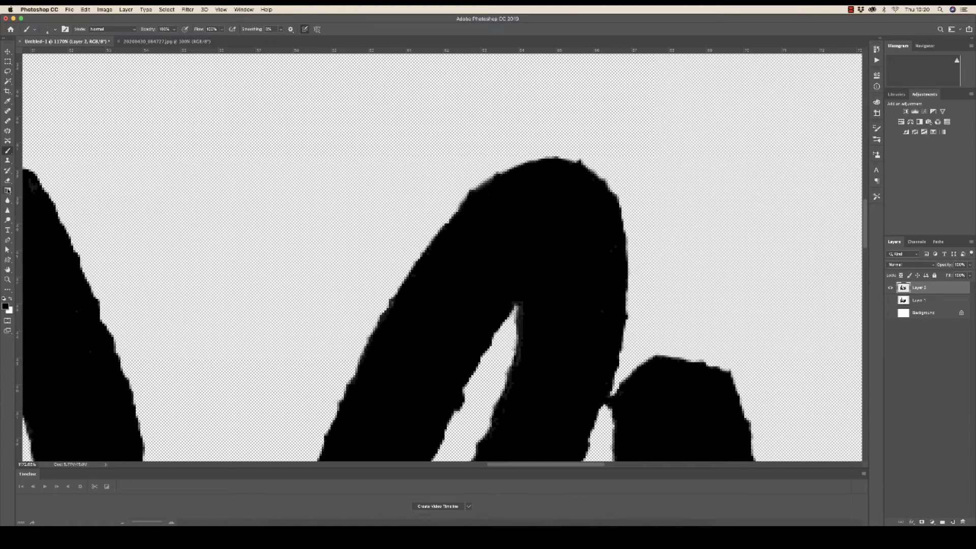
{"action": "key", "text": "e"}
Smooth the rounded top and the bottom curve of the signature's first letter with black brush strokes.
{"action": "scroll", "coordinate": [492, 326], "scroll_direction": "down", "scroll_amount": 5}
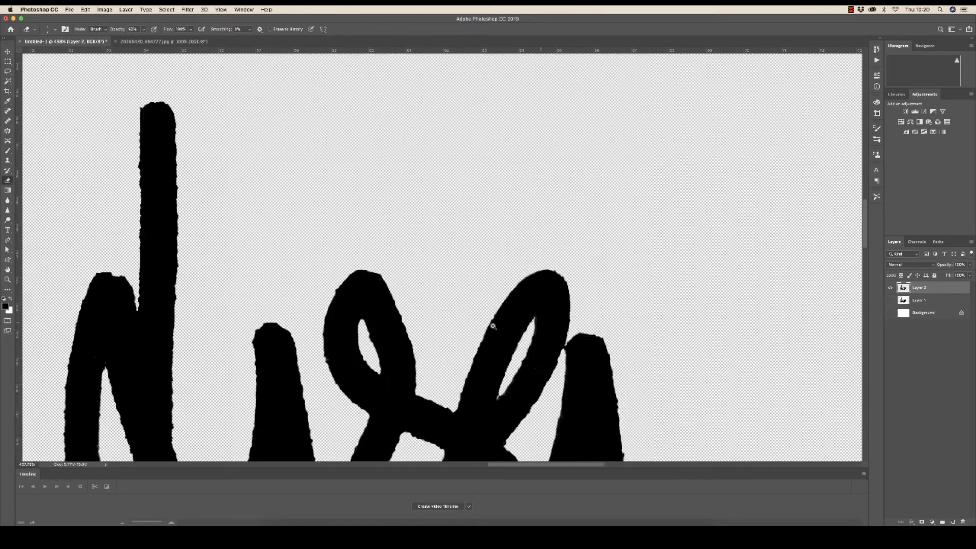
{"action": "scroll", "coordinate": [117, 264], "scroll_direction": "up", "scroll_amount": 5}
{"action": "key", "text": "b"}
{"action": "left_click_drag", "start_coordinate": [206, 264], "coordinate": [282, 263]}
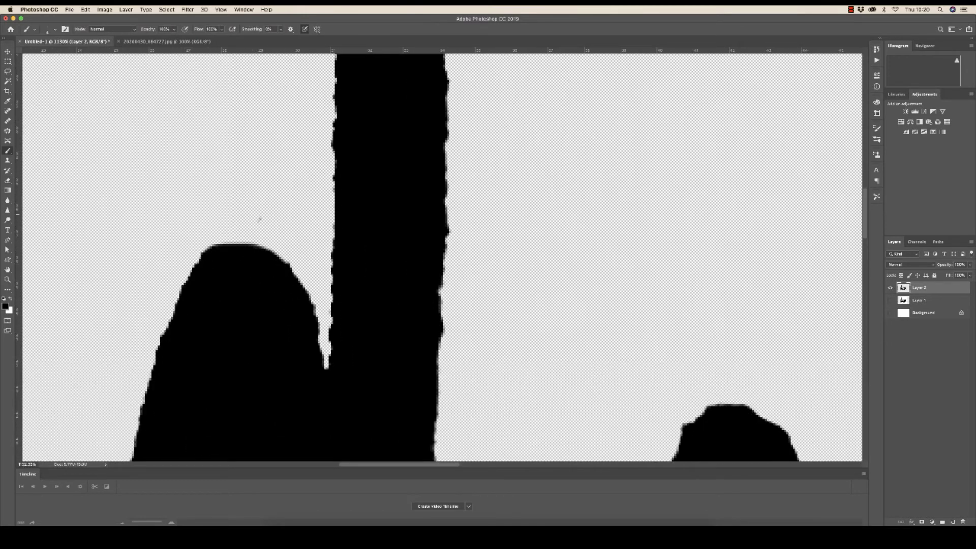
{"action": "scroll", "coordinate": [260, 219], "scroll_direction": "down", "scroll_amount": 5}
{"action": "scroll", "coordinate": [358, 353], "scroll_direction": "up", "scroll_amount": 5}
{"action": "key", "text": "e"}
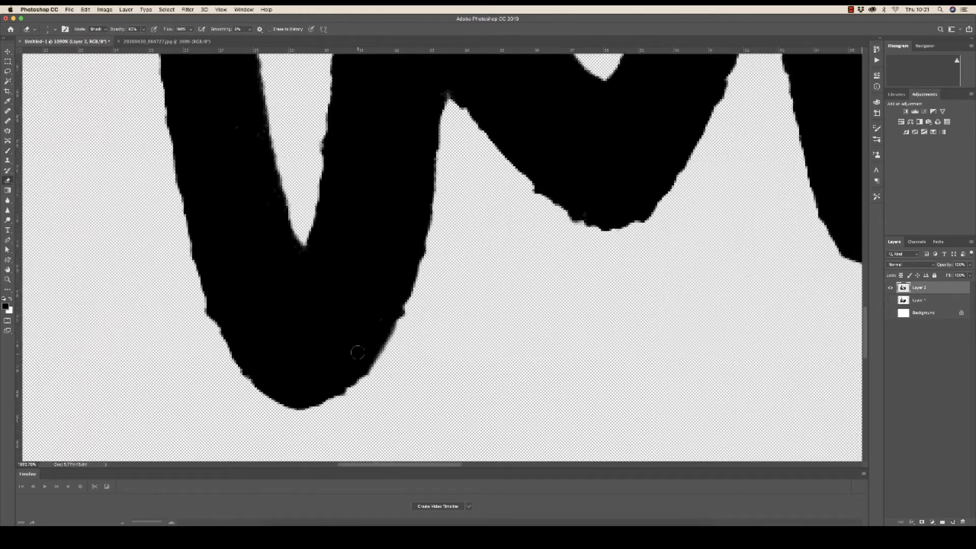
{"action": "key", "text": "b"}
{"action": "mouse_move", "coordinate": [401, 305]}
{"action": "left_mouse_down"}
{"action": "mouse_move", "coordinate": [356, 386]}
{"action": "mouse_move", "coordinate": [325, 402]}
{"action": "mouse_move", "coordinate": [218, 330]}
{"action": "left_mouse_up"}
Erase the ragged bumps along the underside of the second letter's lower curve.
{"action": "scroll", "coordinate": [219, 330], "scroll_direction": "down", "scroll_amount": 5}
{"action": "scroll", "coordinate": [281, 389], "scroll_direction": "up", "scroll_amount": 5}
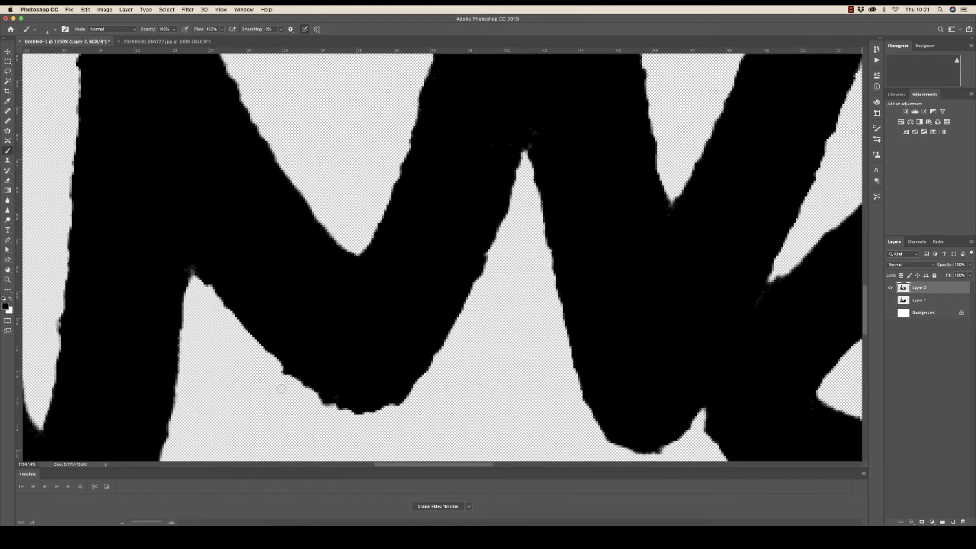
{"action": "key", "text": "e"}
{"action": "mouse_move", "coordinate": [281, 389]}
{"action": "left_mouse_down"}
{"action": "mouse_move", "coordinate": [386, 407]}
{"action": "mouse_move", "coordinate": [480, 264]}
{"action": "left_mouse_up"}
{"action": "left_click_drag", "start_coordinate": [326, 406], "coordinate": [401, 402]}
{"action": "scroll", "coordinate": [375, 317], "scroll_direction": "down", "scroll_amount": 5}
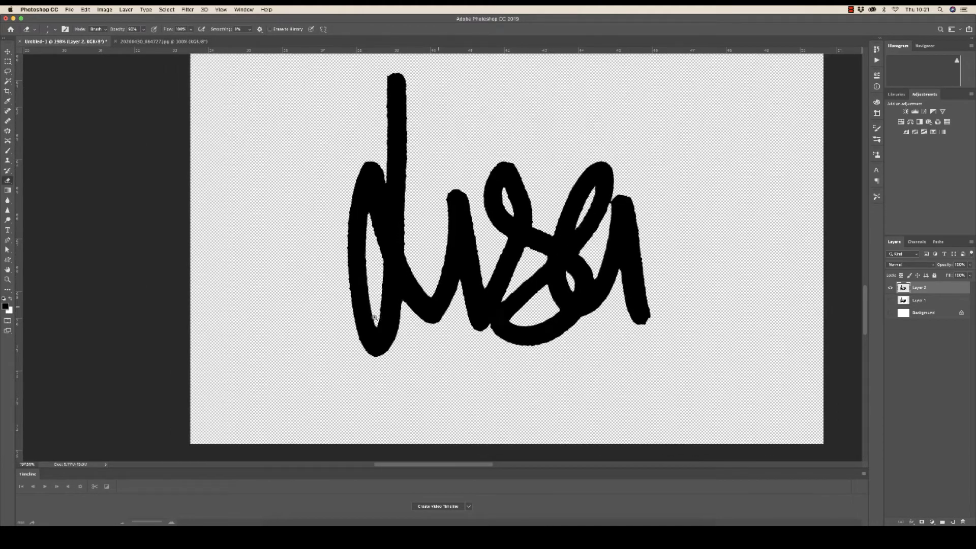
{"action": "scroll", "coordinate": [375, 317], "scroll_direction": "down", "scroll_amount": 2}
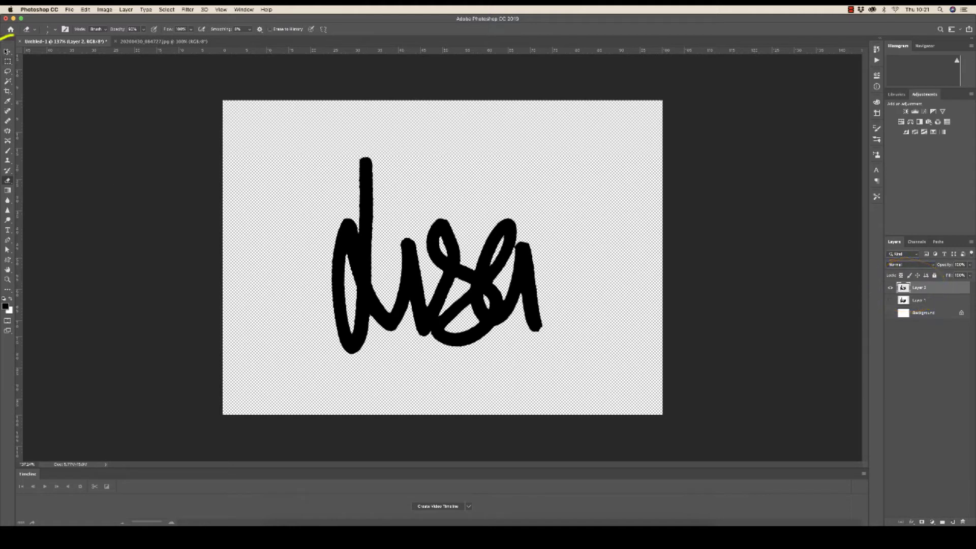
Move the signature toward the canvas centre and save it as a PNG named Colour Selection with the smallest file size.
{"action": "key", "text": "v"}
{"action": "left_click_drag", "start_coordinate": [356, 251], "coordinate": [357, 231]}
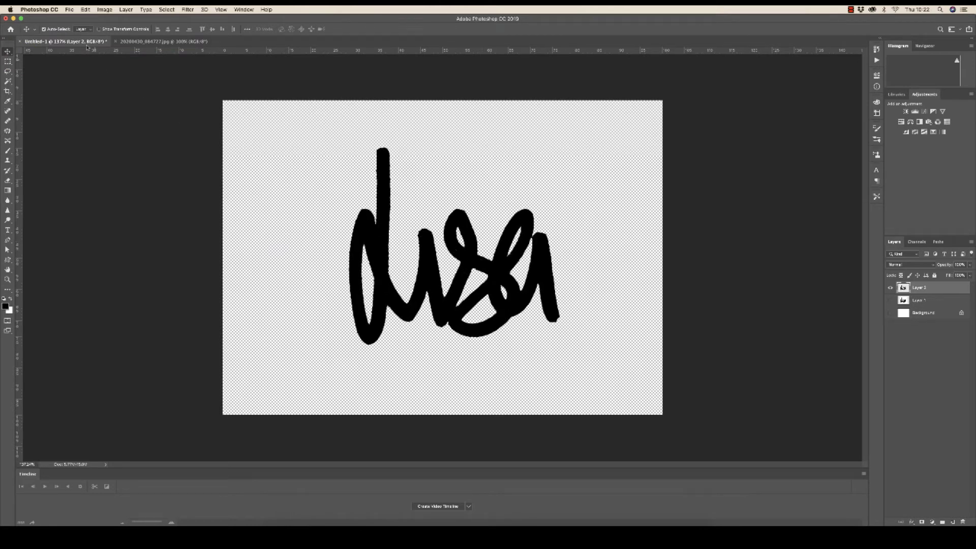
{"action": "left_click", "coordinate": [70, 9]}
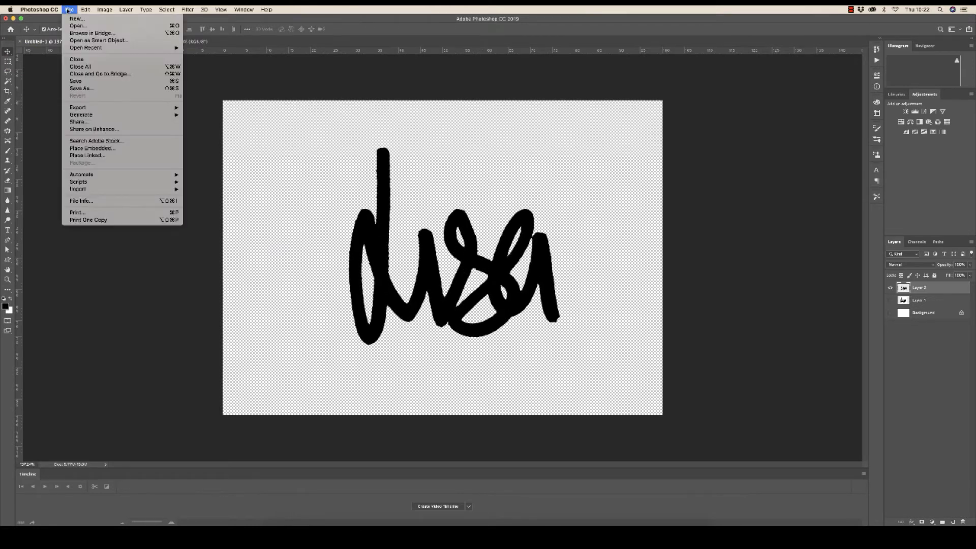
{"action": "left_click", "coordinate": [81, 87]}
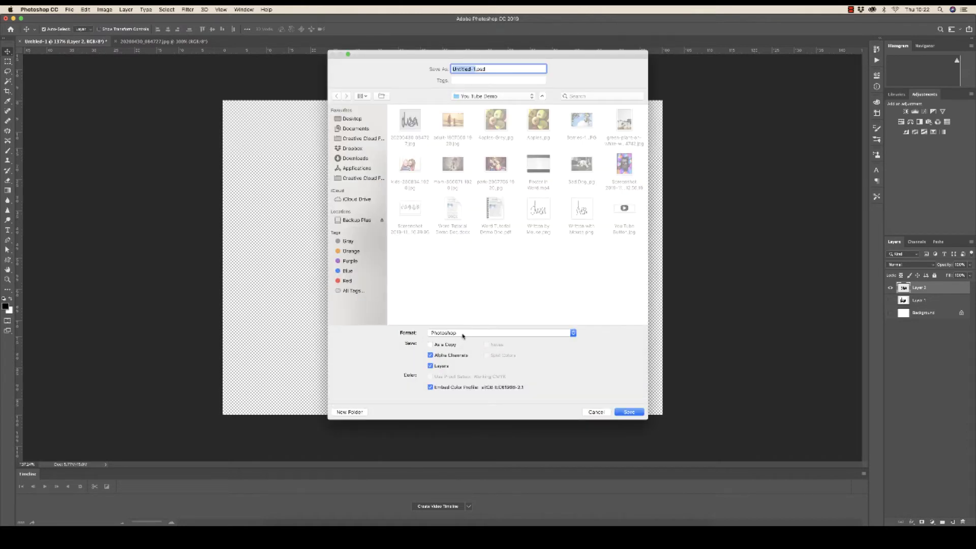
{"action": "left_click", "coordinate": [462, 333]}
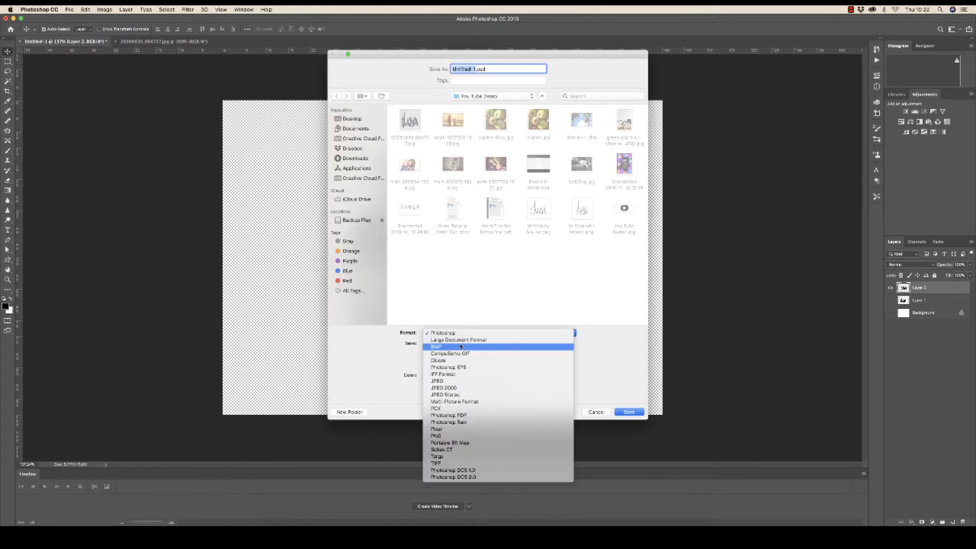
{"action": "left_click", "coordinate": [439, 436]}
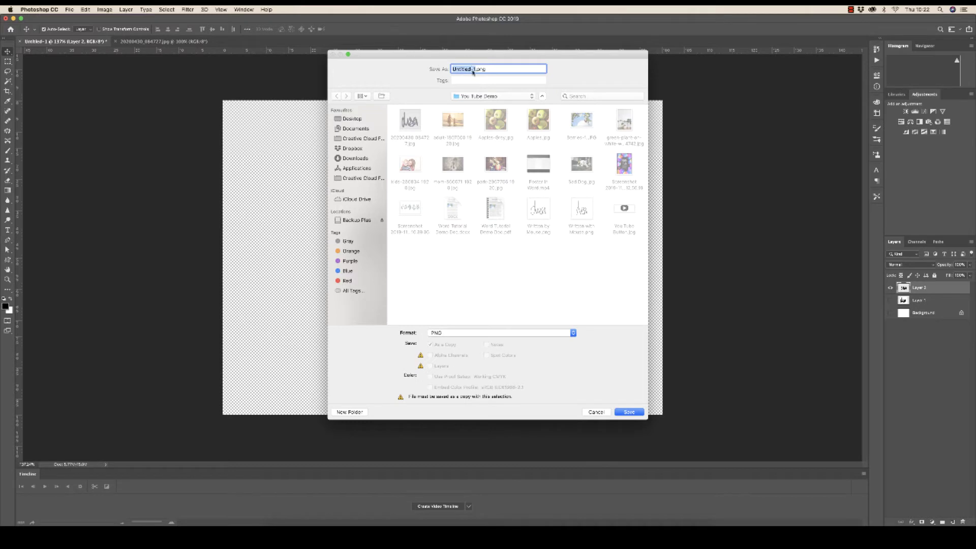
{"action": "type", "text": "Colour Selection"}
{"action": "left_click", "coordinate": [629, 412]}
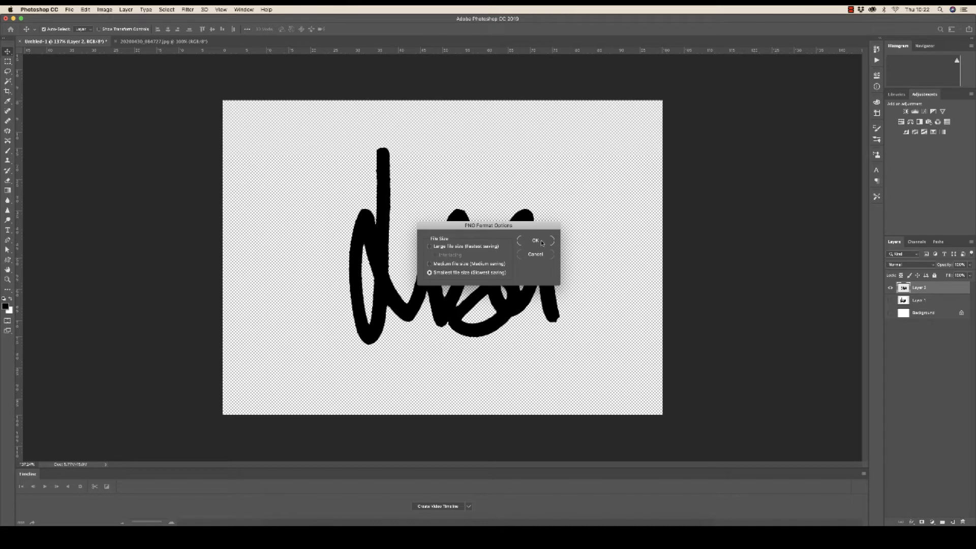
{"action": "left_click", "coordinate": [540, 241]}
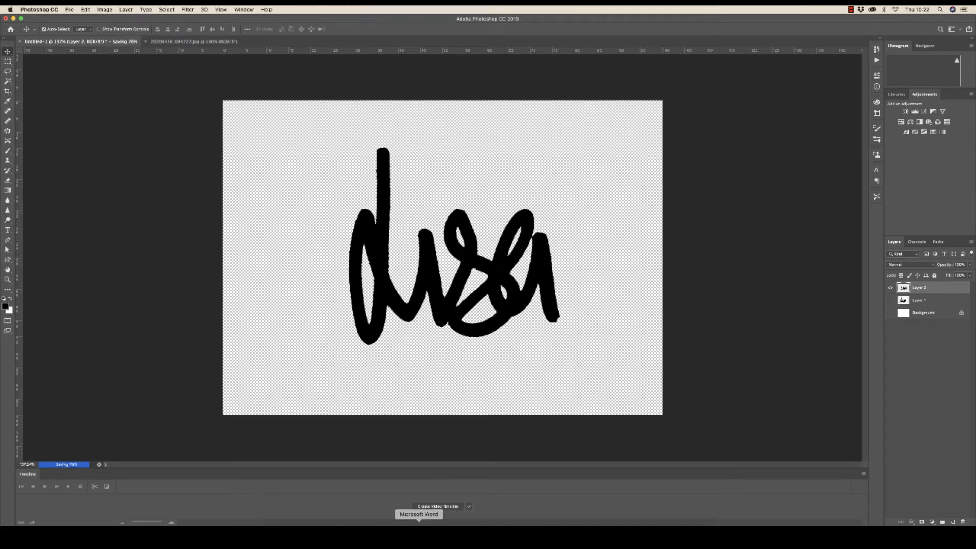
Switch to Word and insert the picture Colour Selection.png below the pen tool signature line.
{"action": "left_click", "coordinate": [420, 532]}
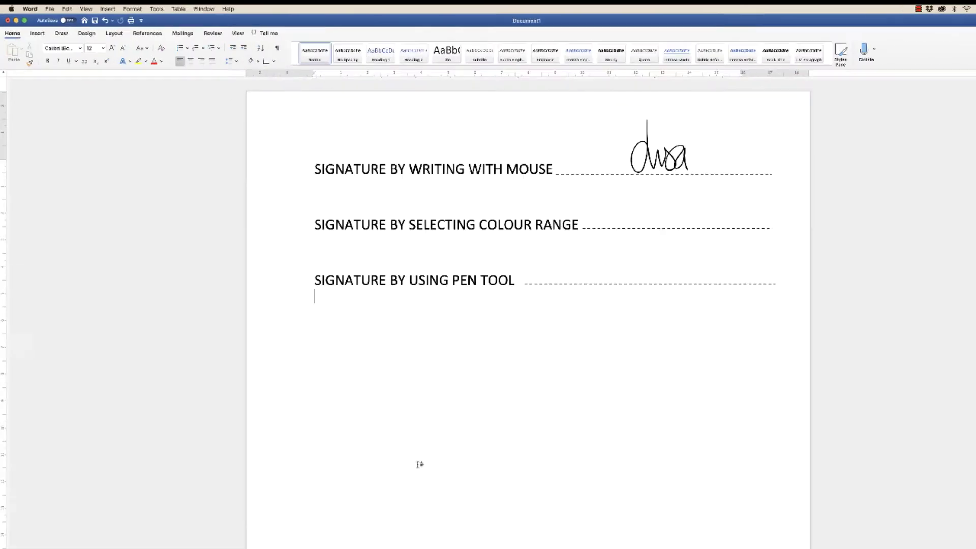
{"action": "left_click", "coordinate": [37, 32]}
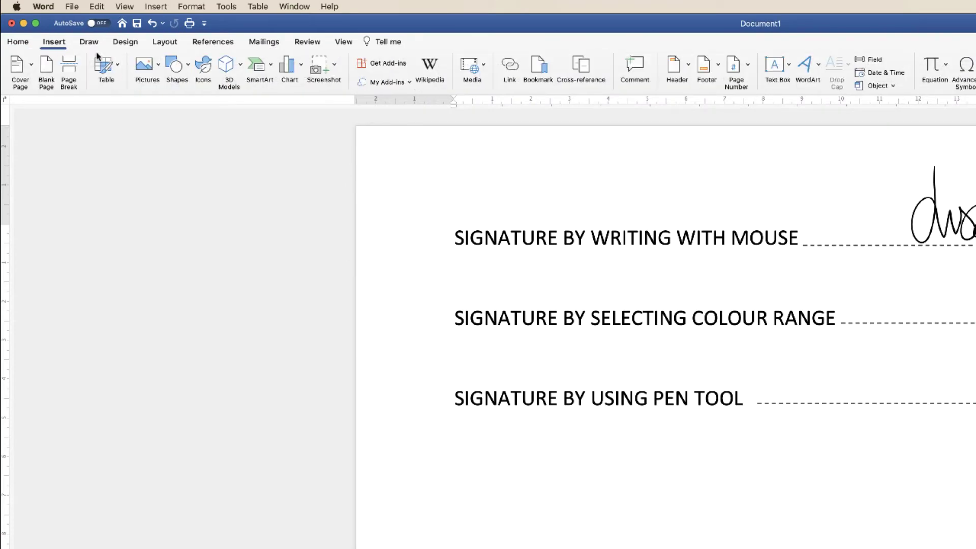
{"action": "left_click", "coordinate": [159, 68]}
{"action": "left_click", "coordinate": [167, 99]}
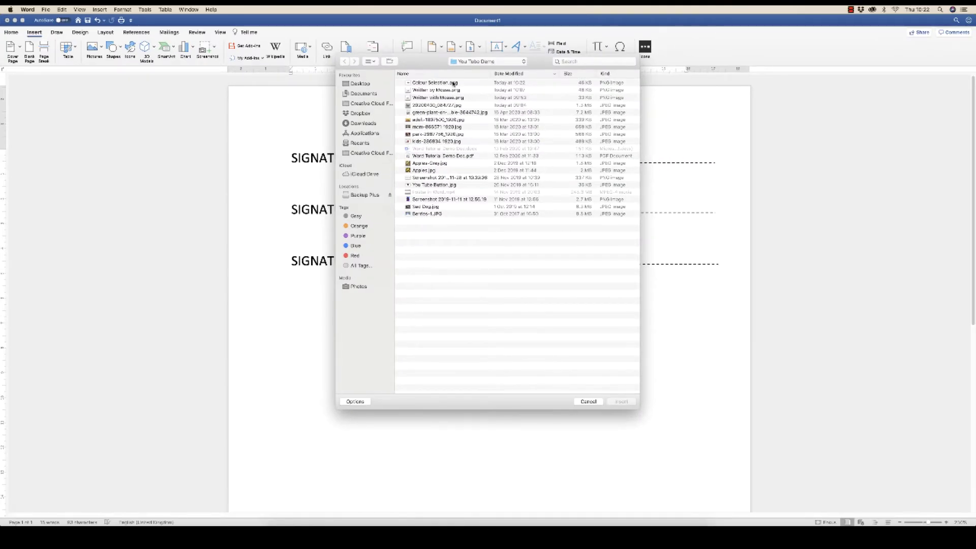
{"action": "left_click", "coordinate": [454, 82]}
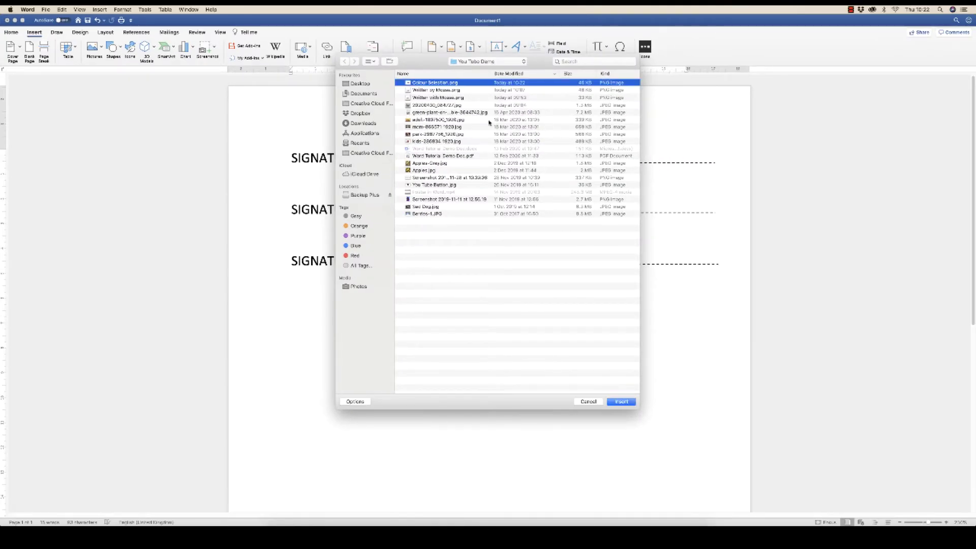
{"action": "left_click", "coordinate": [621, 402]}
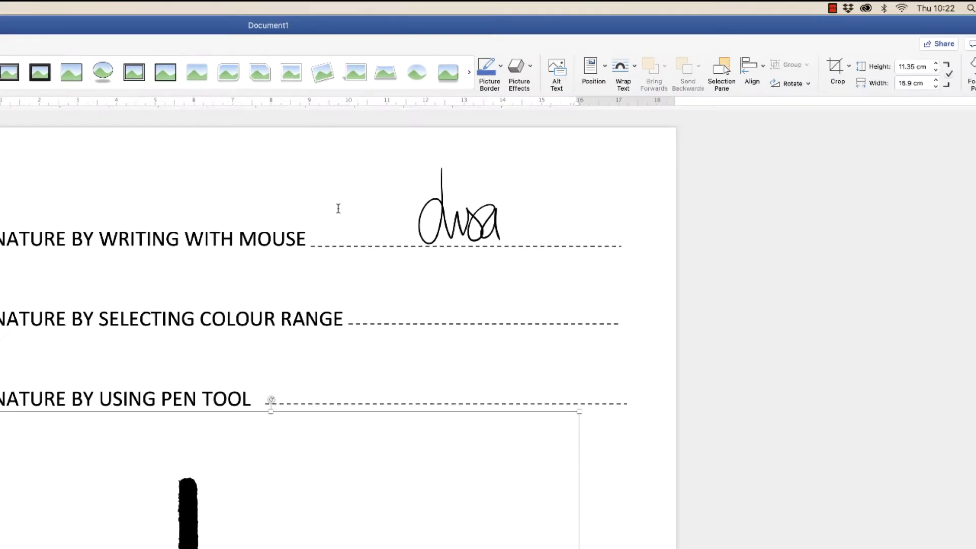
Set the inserted signature picture's text wrapping to In Front of Text and shrink it proportionally to under half its size.
{"action": "left_click", "coordinate": [593, 77]}
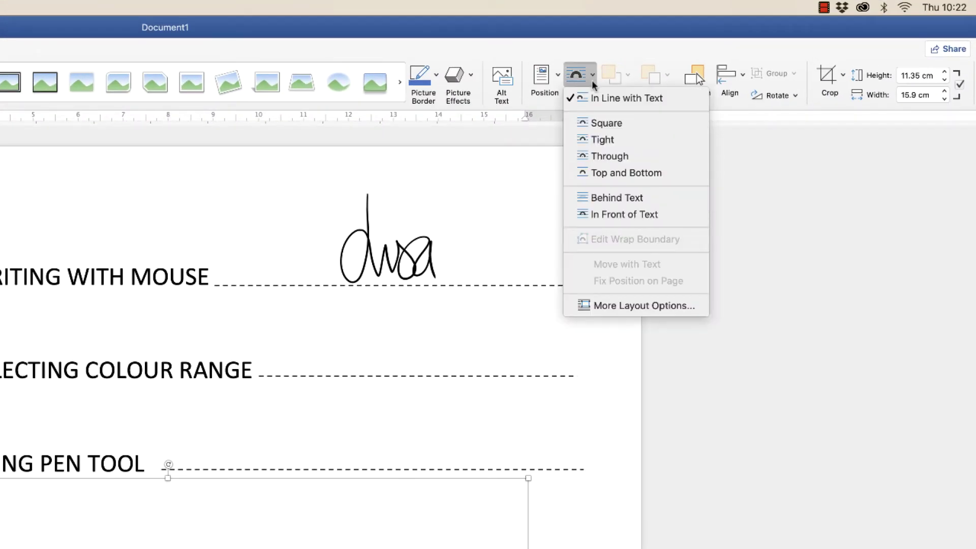
{"action": "left_click", "coordinate": [608, 214]}
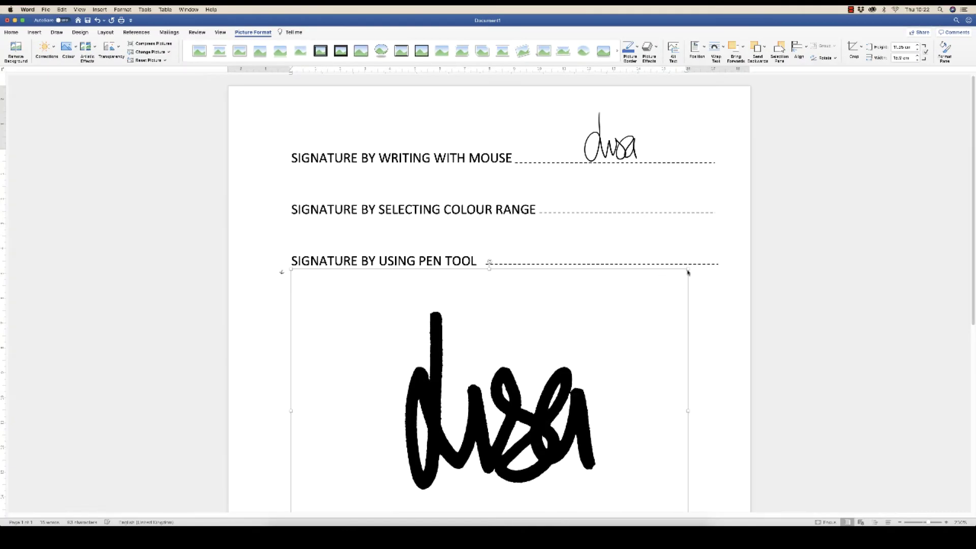
{"action": "left_click_drag", "start_coordinate": [687, 273], "coordinate": [456, 431]}
{"action": "scroll", "coordinate": [390, 471], "scroll_direction": "down", "scroll_amount": 6}
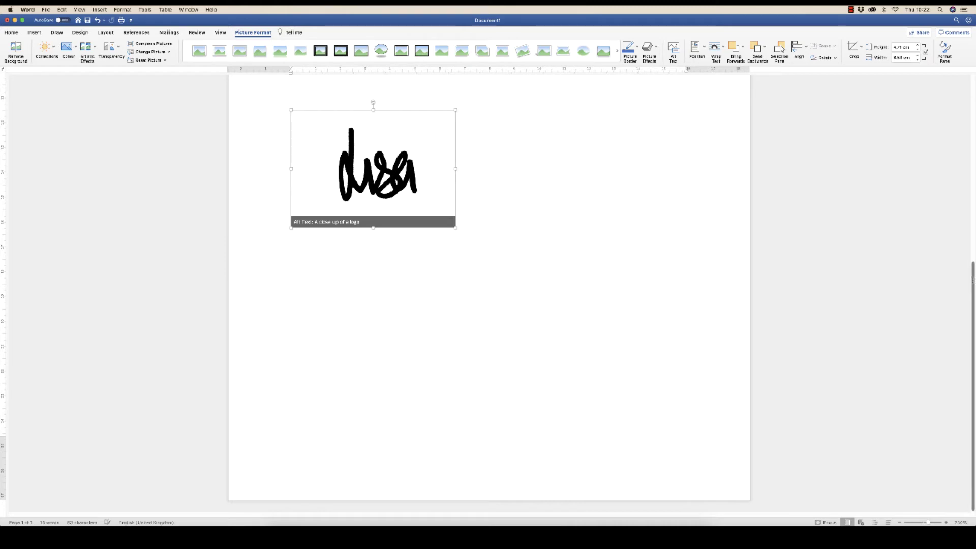
{"action": "left_click_drag", "start_coordinate": [970, 282], "coordinate": [949, 119]}
{"action": "scroll", "coordinate": [511, 371], "scroll_direction": "up", "scroll_amount": 2}
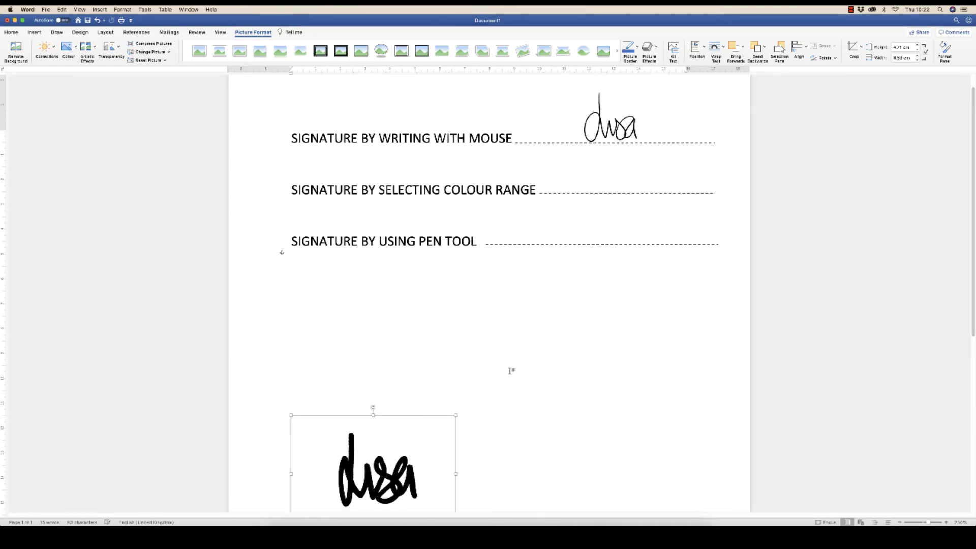
Move the signature picture onto the dashed line for selecting colour range and scale it down to fit.
{"action": "left_click_drag", "start_coordinate": [369, 464], "coordinate": [596, 171]}
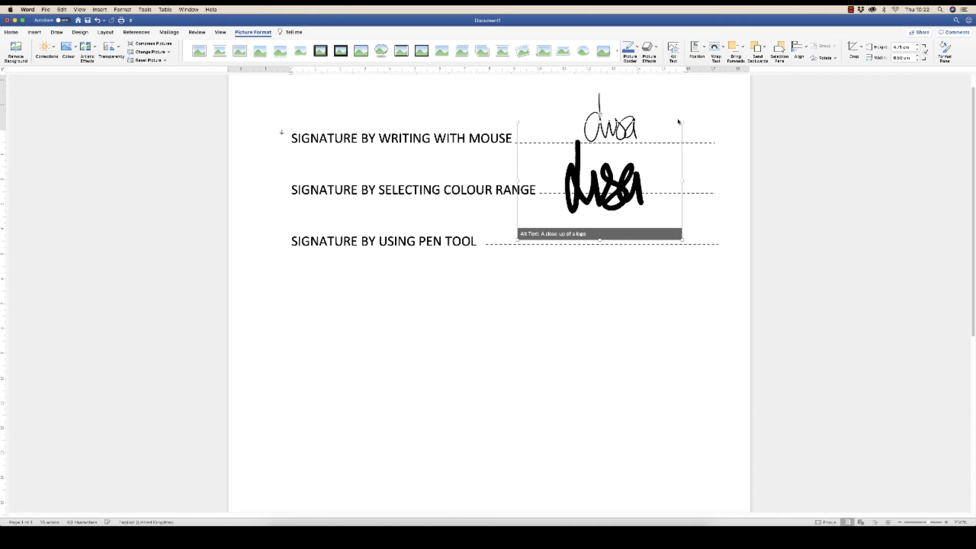
{"action": "left_click_drag", "start_coordinate": [681, 122], "coordinate": [620, 163]}
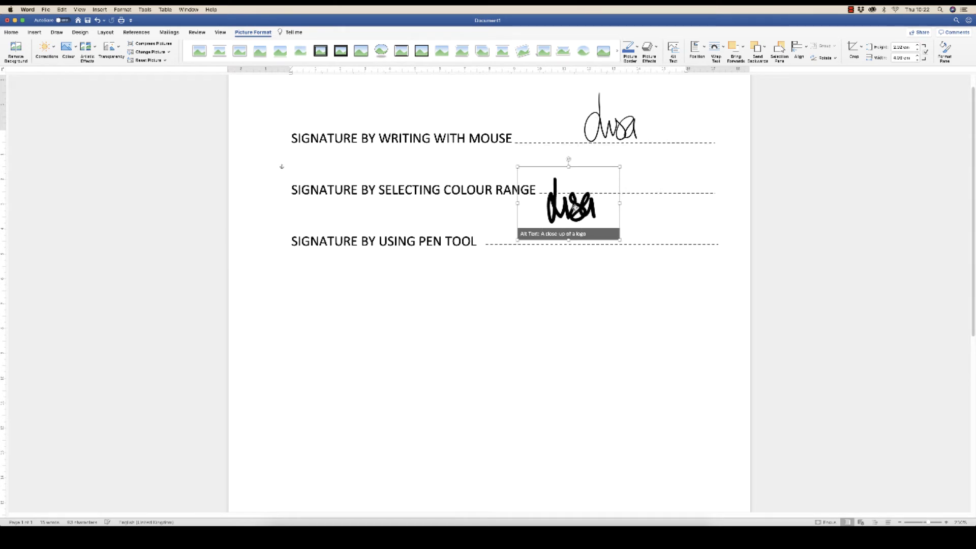
{"action": "left_click_drag", "start_coordinate": [574, 206], "coordinate": [614, 175]}
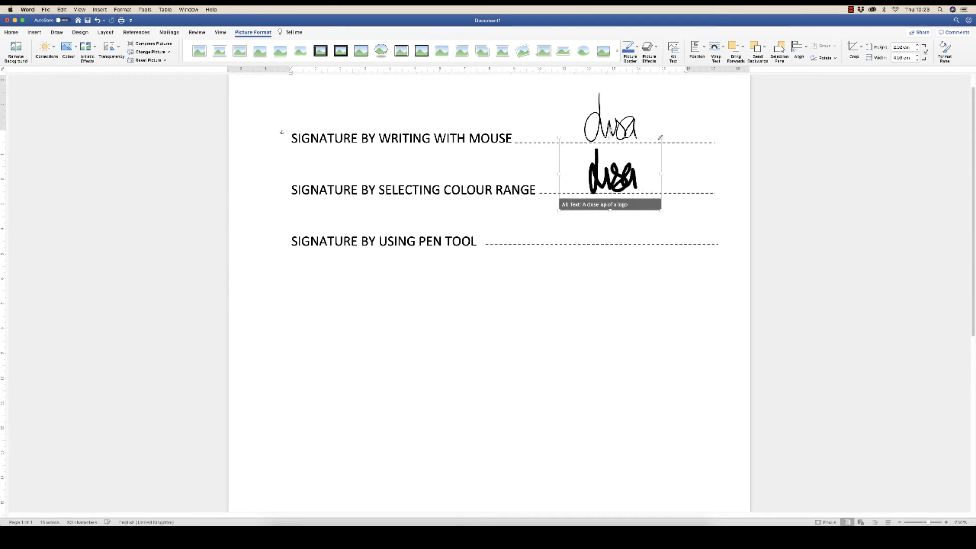
{"action": "left_click_drag", "start_coordinate": [660, 137], "coordinate": [622, 167]}
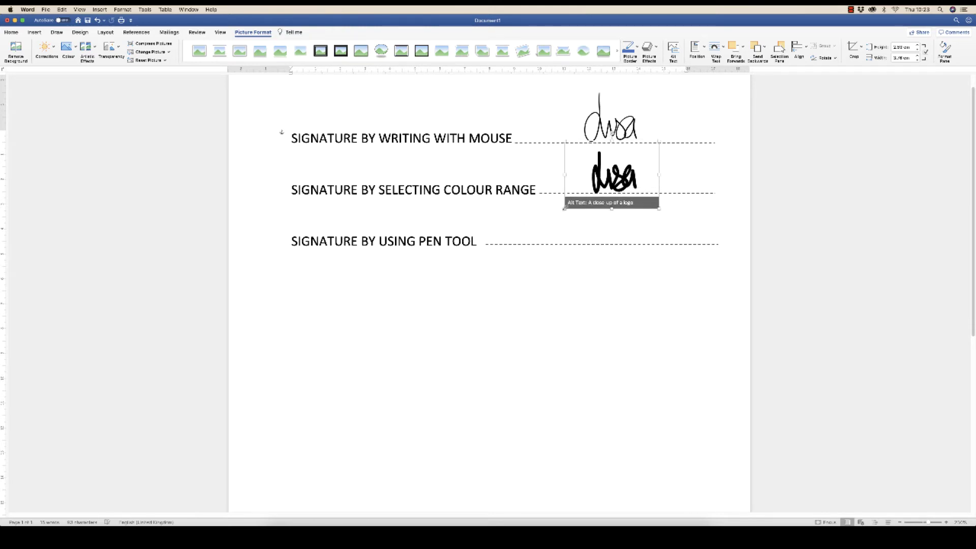
Enlarge the signature picture to nearly page width, shrink it back onto the colour range line and deselect it.
{"action": "left_click_drag", "start_coordinate": [564, 209], "coordinate": [284, 440]}
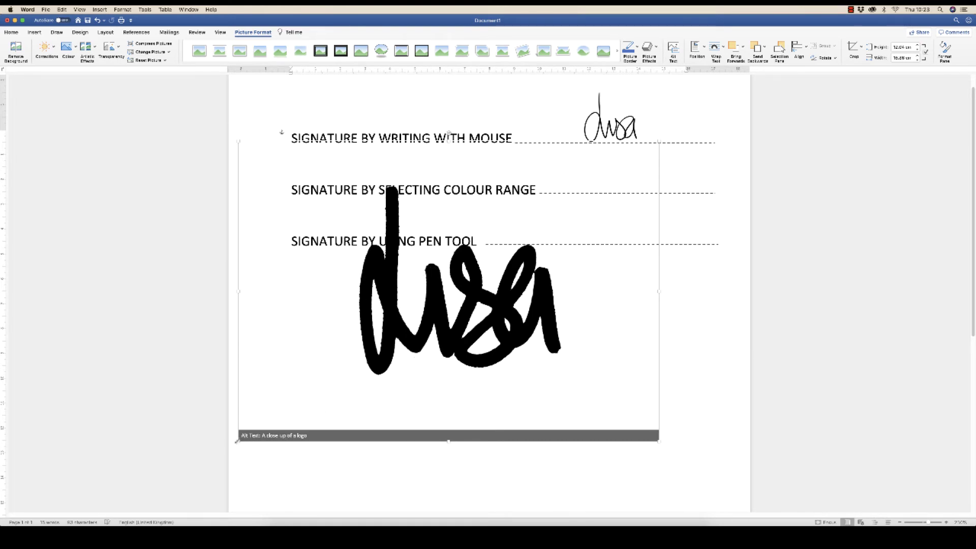
{"action": "mouse_move", "coordinate": [236, 442]}
{"action": "left_mouse_down"}
{"action": "mouse_move", "coordinate": [558, 191]}
{"action": "mouse_move", "coordinate": [560, 177]}
{"action": "left_mouse_up"}
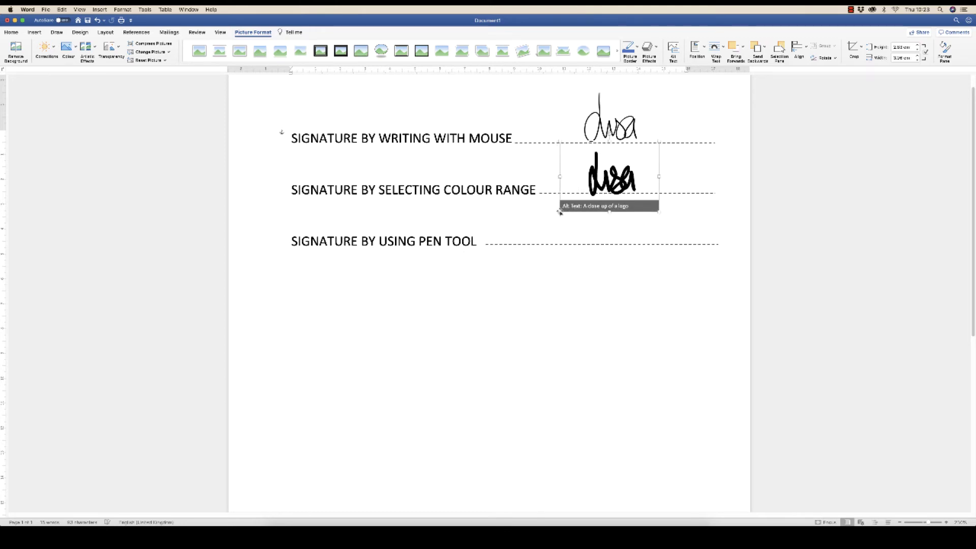
{"action": "left_click_drag", "start_coordinate": [558, 212], "coordinate": [565, 210]}
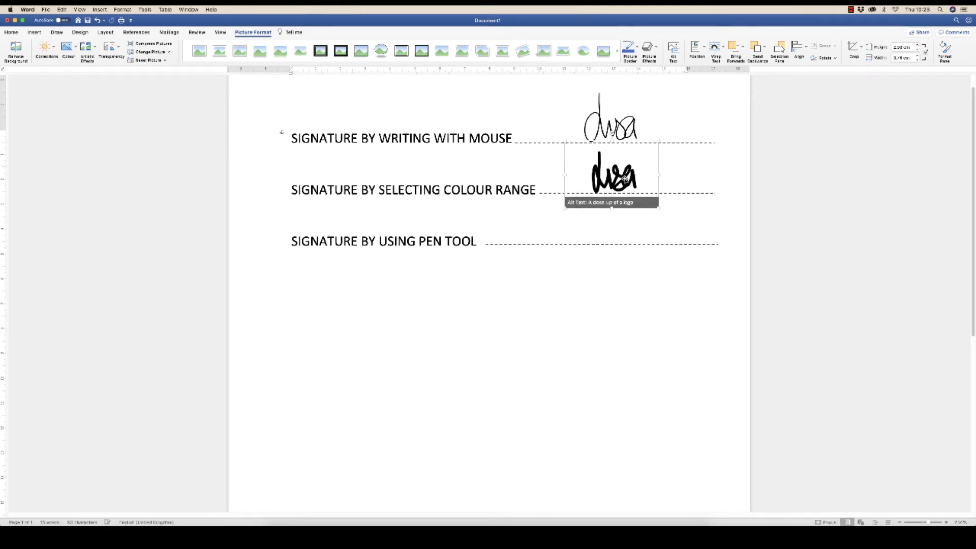
{"action": "left_click_drag", "start_coordinate": [624, 180], "coordinate": [624, 180]}
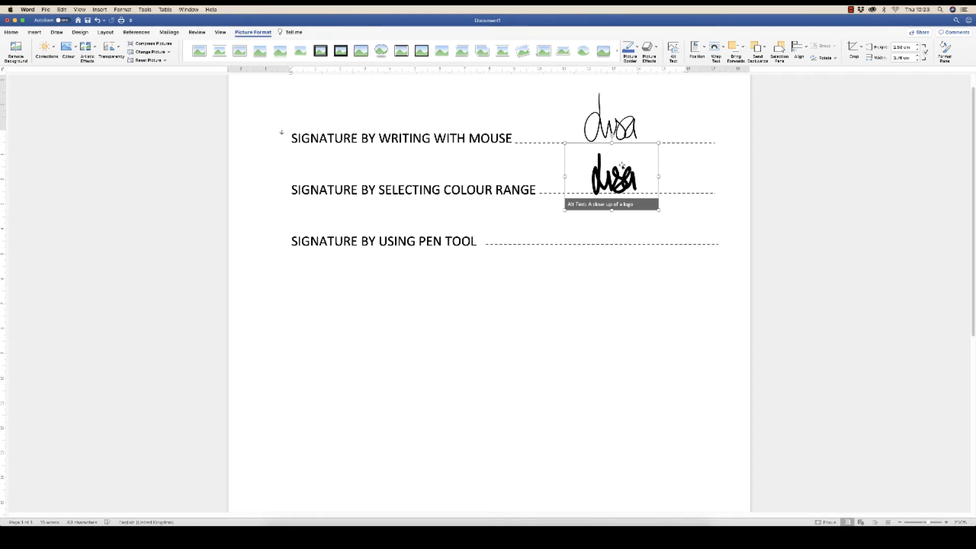
{"action": "left_click", "coordinate": [608, 239]}
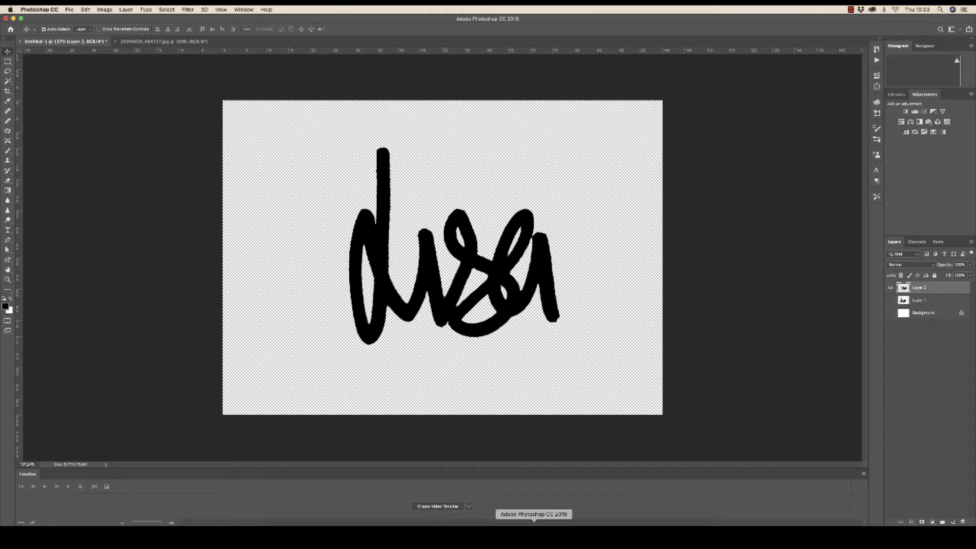
Switch to Photoshop, make Layer 1 visible, and hide and delete Layer 2.
{"action": "left_click", "coordinate": [535, 523]}
{"action": "left_click", "coordinate": [890, 288]}
{"action": "left_click", "coordinate": [891, 300]}
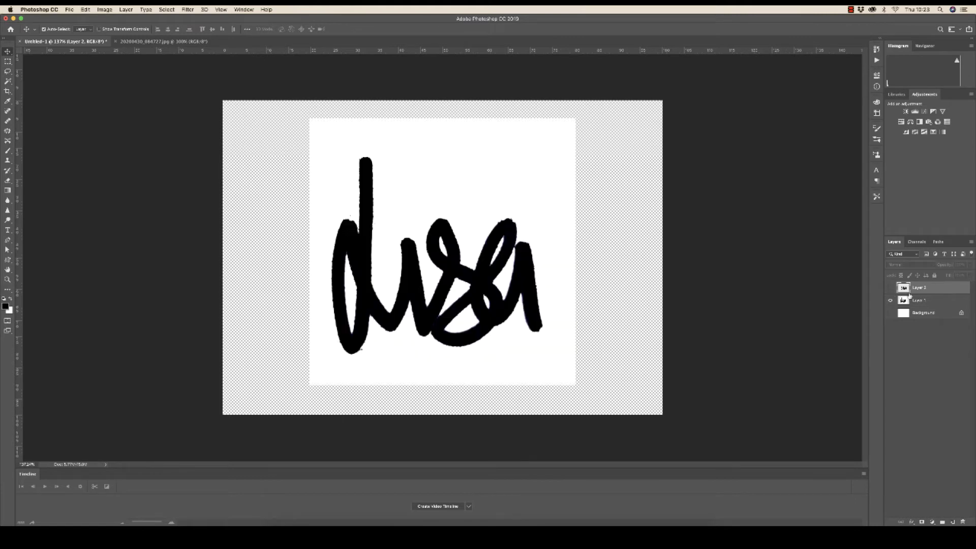
{"action": "left_click_drag", "start_coordinate": [931, 291], "coordinate": [963, 522]}
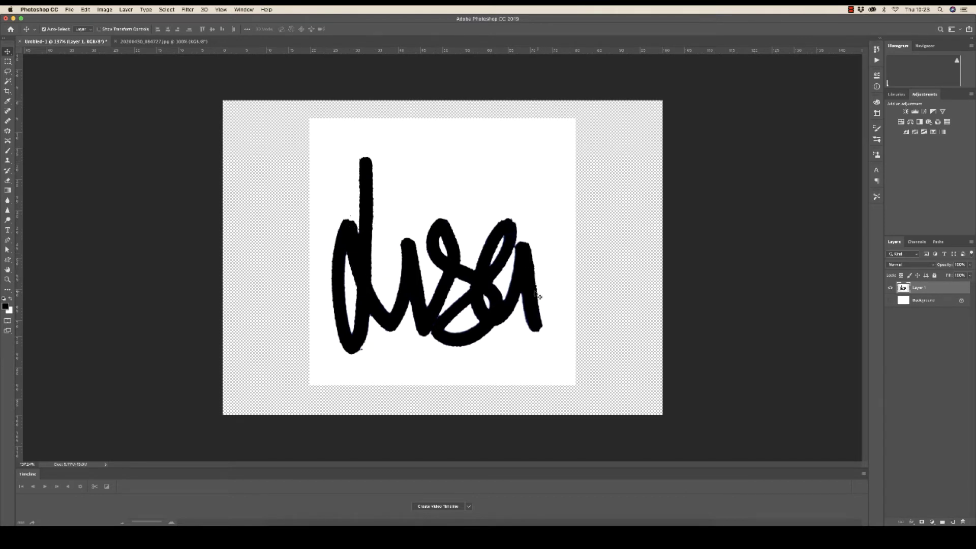
Start a Pen tool path in the notch beside the first letter's stem and curve it over the loop's top to its left edge.
{"action": "left_click", "coordinate": [356, 251]}
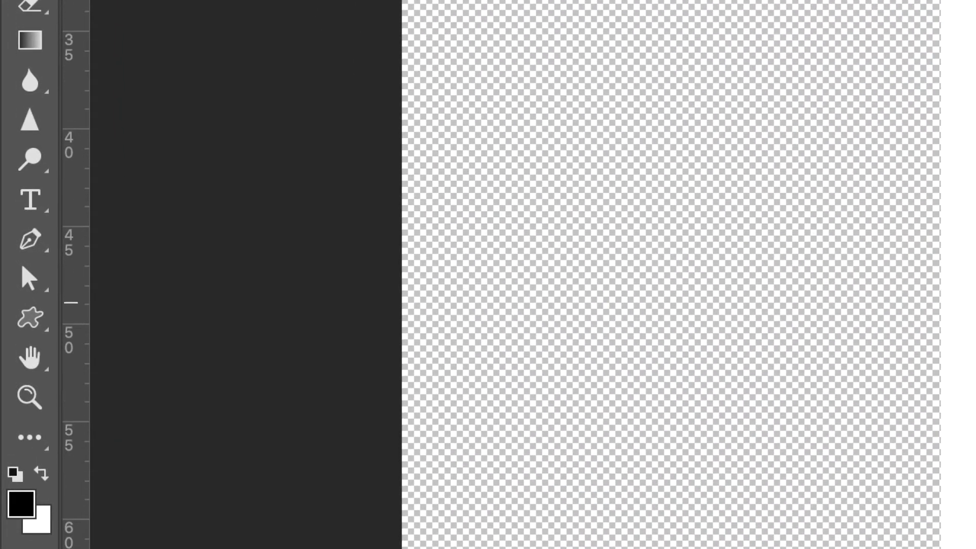
{"action": "left_click", "coordinate": [28, 250]}
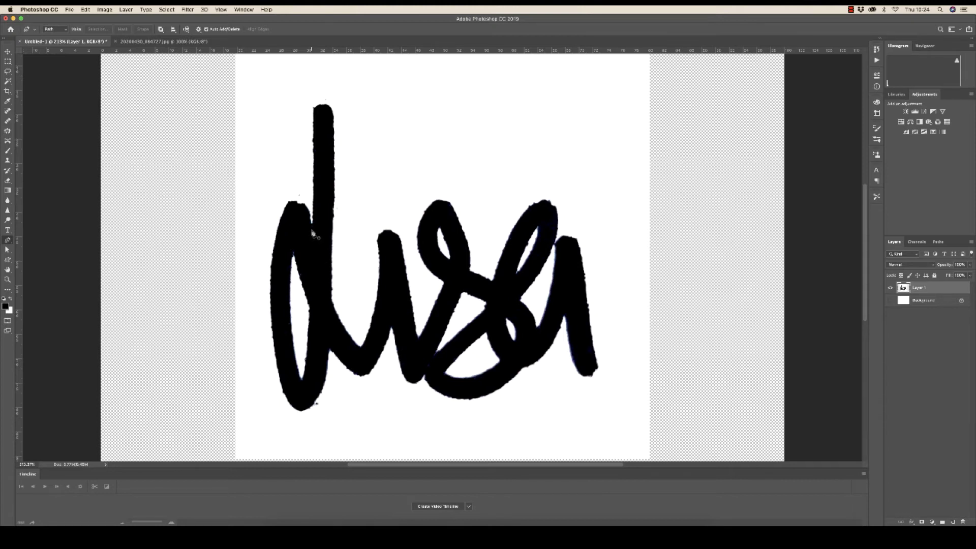
{"action": "key", "text": "super+space"}
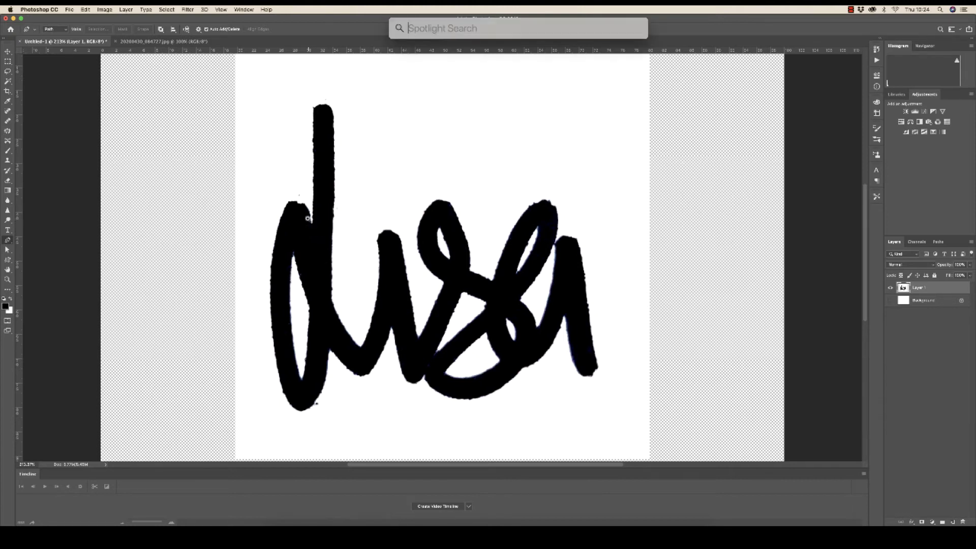
{"action": "left_click_drag", "start_coordinate": [312, 226], "coordinate": [339, 221]}
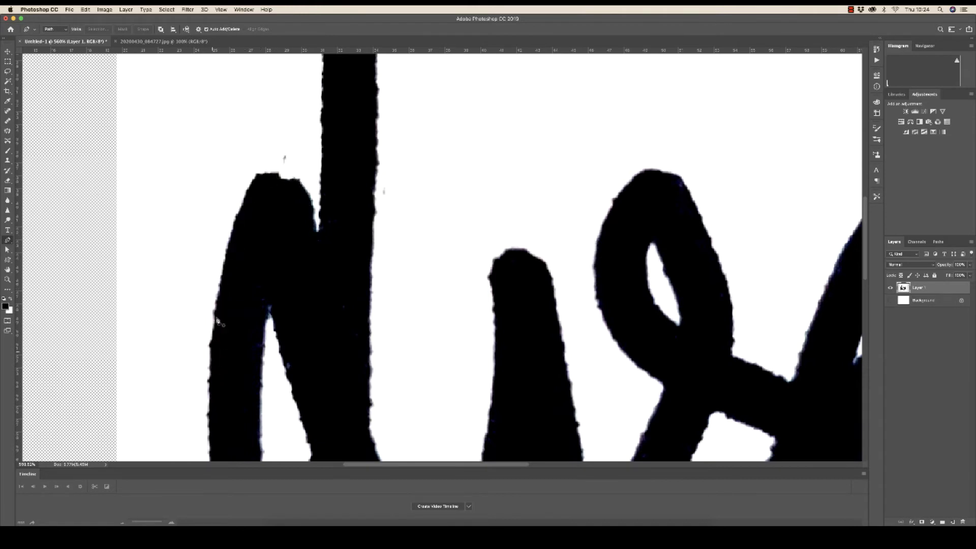
{"action": "left_click", "coordinate": [317, 236]}
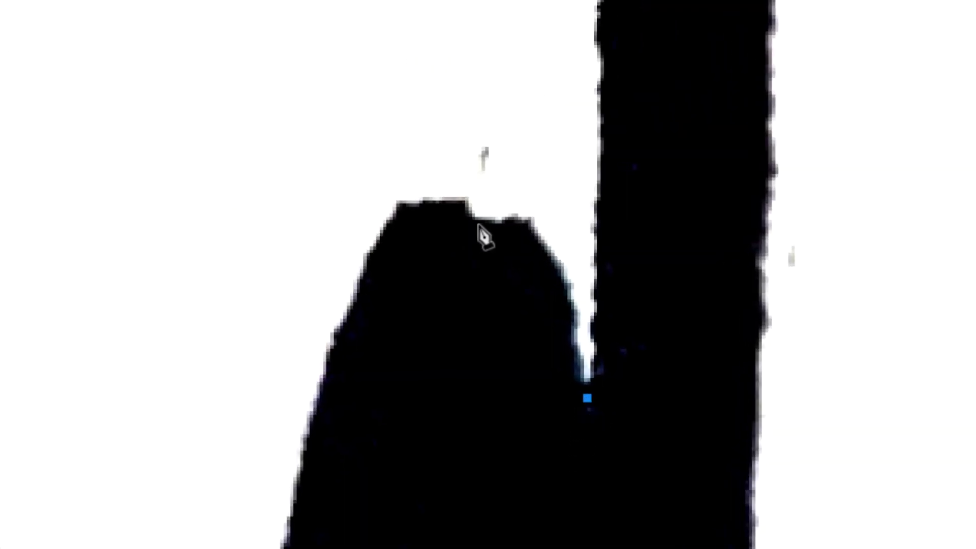
{"action": "left_click_drag", "start_coordinate": [478, 223], "coordinate": [364, 212]}
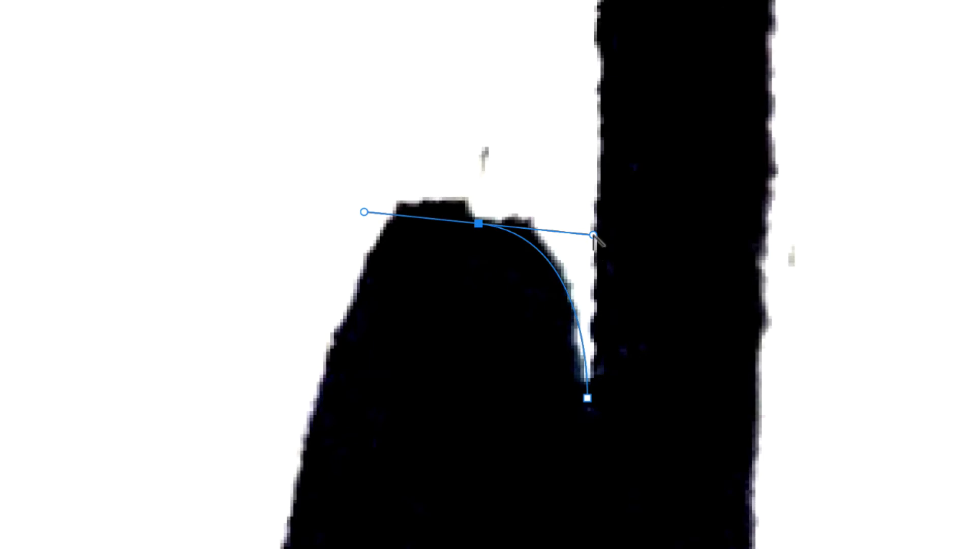
{"action": "mouse_move", "coordinate": [594, 234]}
{"action": "left_mouse_down"}
{"action": "mouse_move", "coordinate": [593, 263]}
{"action": "mouse_move", "coordinate": [604, 68]}
{"action": "mouse_move", "coordinate": [623, 77]}
{"action": "mouse_move", "coordinate": [610, 239]}
{"action": "mouse_move", "coordinate": [565, 246]}
{"action": "mouse_move", "coordinate": [562, 220]}
{"action": "mouse_move", "coordinate": [577, 236]}
{"action": "left_mouse_up"}
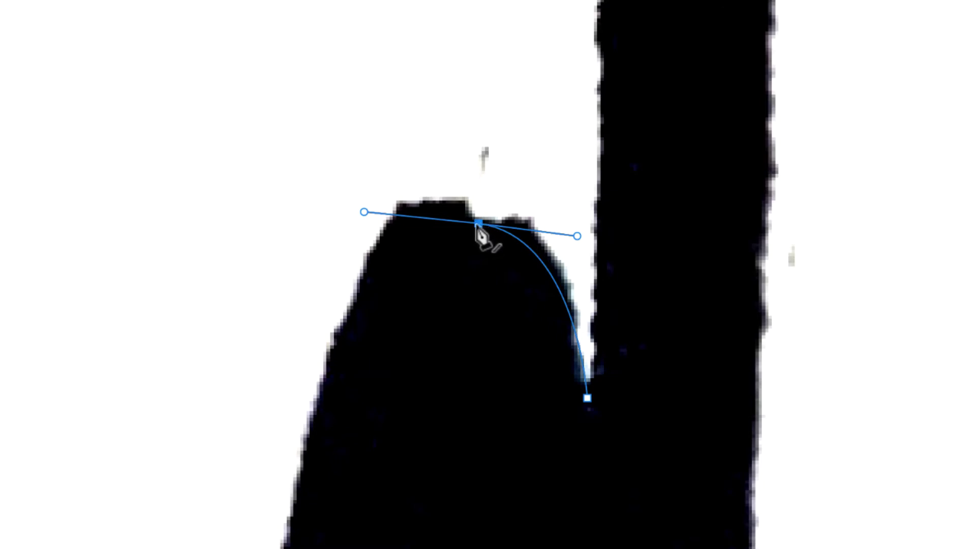
{"action": "mouse_move", "coordinate": [479, 225]}
{"action": "left_mouse_down"}
{"action": "mouse_move", "coordinate": [504, 146]}
{"action": "mouse_move", "coordinate": [307, 68]}
{"action": "mouse_move", "coordinate": [275, 281]}
{"action": "mouse_move", "coordinate": [483, 217]}
{"action": "left_mouse_up"}
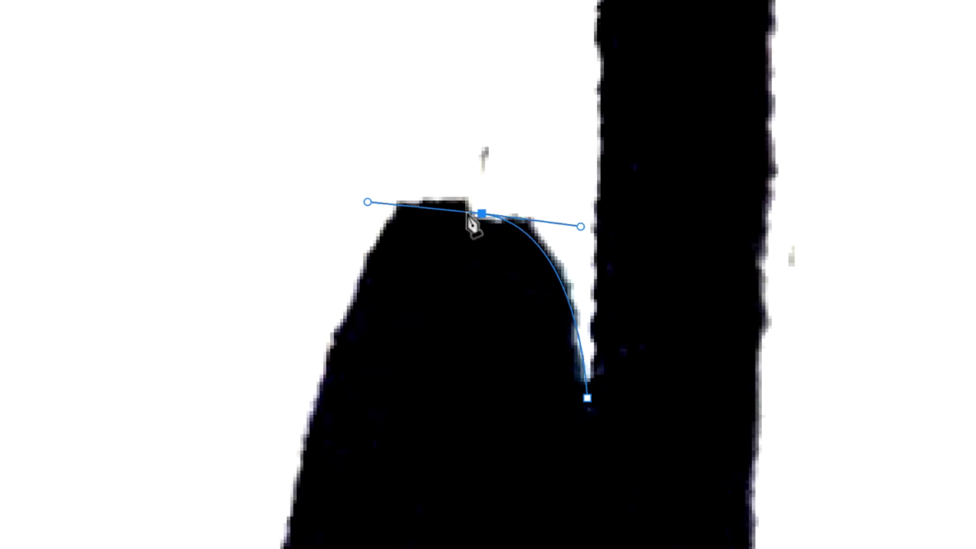
{"action": "left_click_drag", "start_coordinate": [420, 392], "coordinate": [490, 239]}
{"action": "mouse_move", "coordinate": [340, 522]}
{"action": "left_mouse_down"}
{"action": "mouse_move", "coordinate": [341, 548]}
{"action": "mouse_move", "coordinate": [278, 548]}
{"action": "left_mouse_up"}
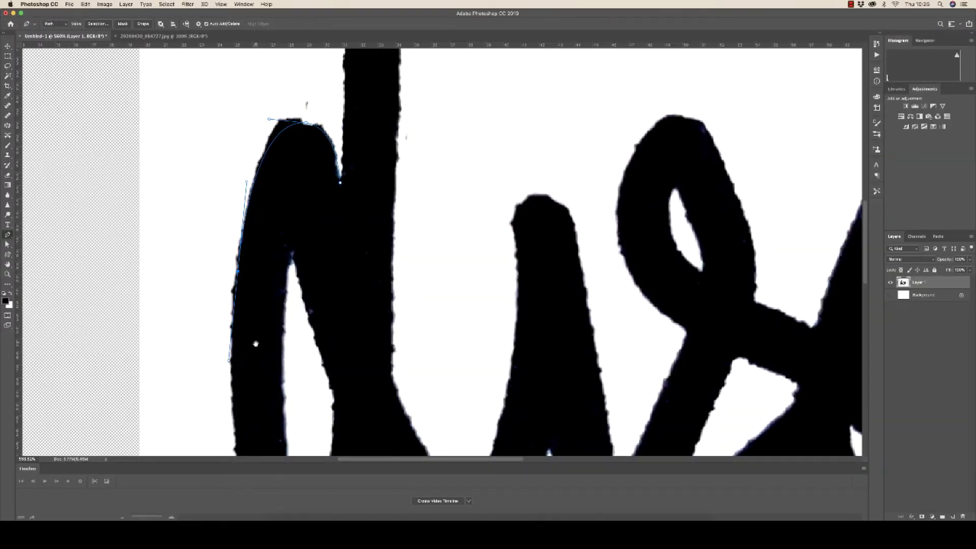
Continue the path down the first letter's outer left edge, around its bottom curve and up to the junction with the second letter.
{"action": "left_click_drag", "start_coordinate": [256, 344], "coordinate": [238, 155]}
{"action": "key", "text": "super+r"}
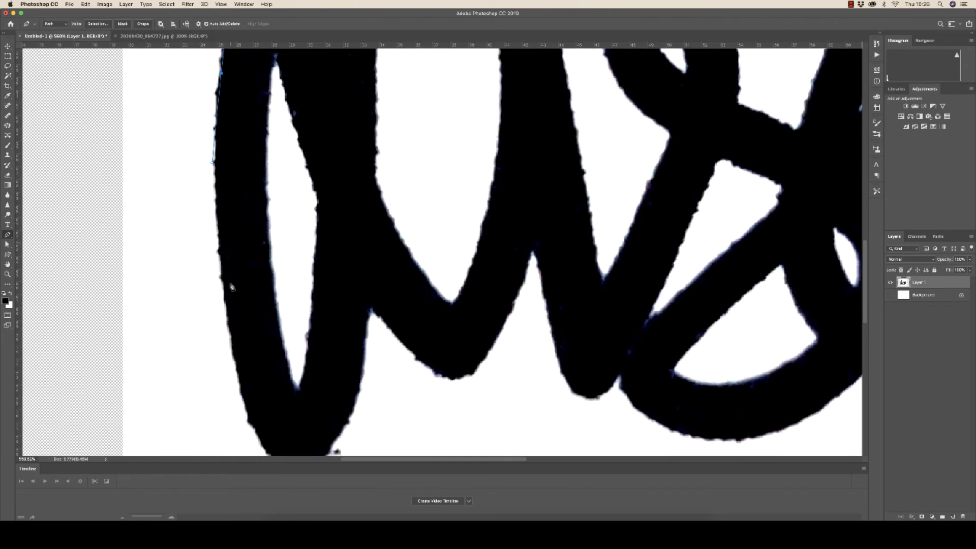
{"action": "left_click", "coordinate": [234, 352]}
{"action": "left_click", "coordinate": [222, 298]}
{"action": "left_click", "coordinate": [243, 402]}
{"action": "scroll", "coordinate": [280, 362], "scroll_direction": "down", "scroll_amount": 5}
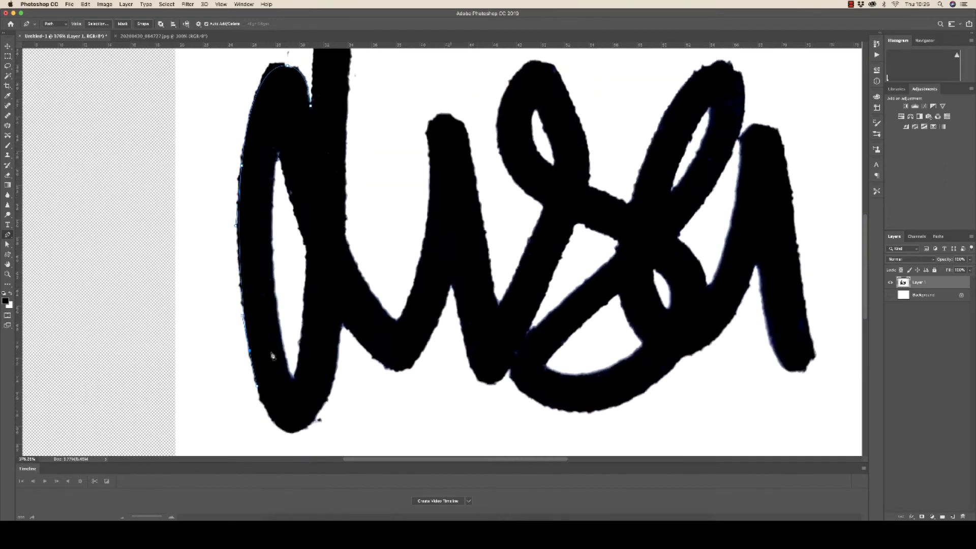
{"action": "left_click_drag", "start_coordinate": [292, 433], "coordinate": [313, 433]}
{"action": "left_click", "coordinate": [335, 368]}
{"action": "left_click", "coordinate": [342, 323]}
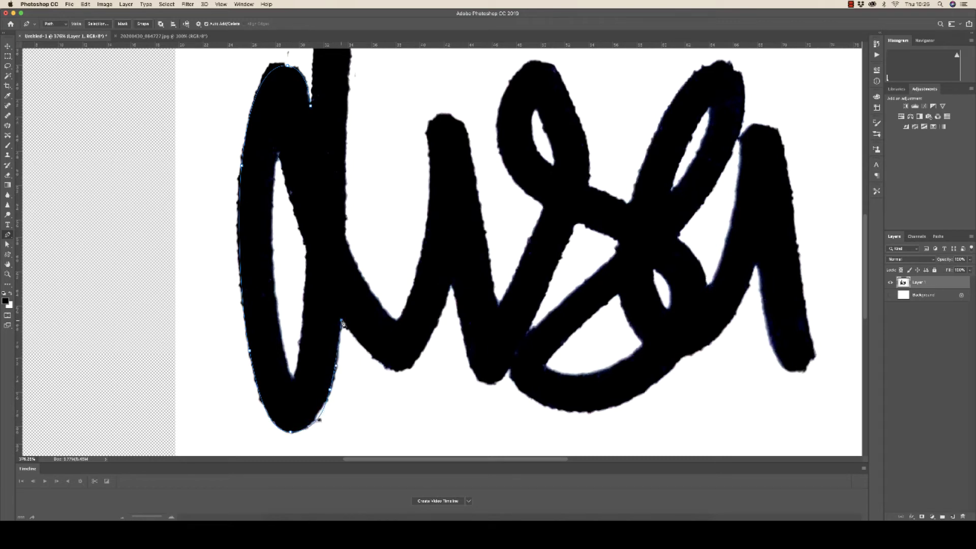
Trace the path along the underside of the second letter and the third letter's bottom curve to the last letter.
{"action": "left_click", "coordinate": [367, 351]}
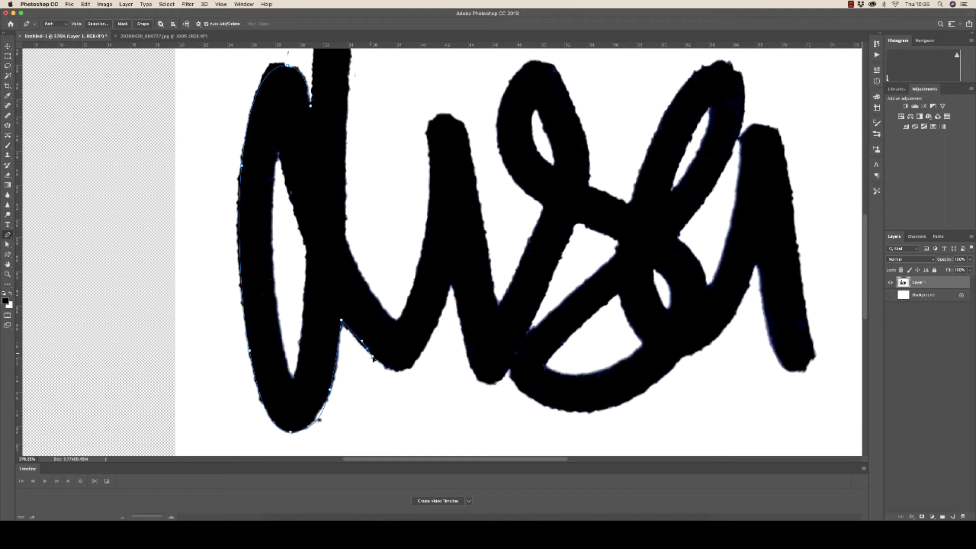
{"action": "left_click", "coordinate": [405, 371]}
{"action": "left_click", "coordinate": [438, 319]}
{"action": "left_click", "coordinate": [451, 282]}
{"action": "key", "text": "super+z"}
{"action": "left_click_drag", "start_coordinate": [488, 382], "coordinate": [548, 409]}
{"action": "left_click_drag", "start_coordinate": [633, 399], "coordinate": [668, 375]}
{"action": "left_click", "coordinate": [683, 356]}
Trace the path around the last letter's final stroke, from its underside over its rounded top and down to the inner junction.
{"action": "left_click", "coordinate": [712, 339]}
{"action": "left_click", "coordinate": [756, 263]}
{"action": "left_click", "coordinate": [766, 323]}
{"action": "left_click_drag", "start_coordinate": [800, 370], "coordinate": [816, 362]}
{"action": "left_click", "coordinate": [812, 343]}
{"action": "left_click", "coordinate": [795, 219]}
{"action": "left_click", "coordinate": [781, 140]}
{"action": "left_click", "coordinate": [758, 126]}
{"action": "left_click", "coordinate": [734, 220]}
{"action": "left_click", "coordinate": [710, 287]}
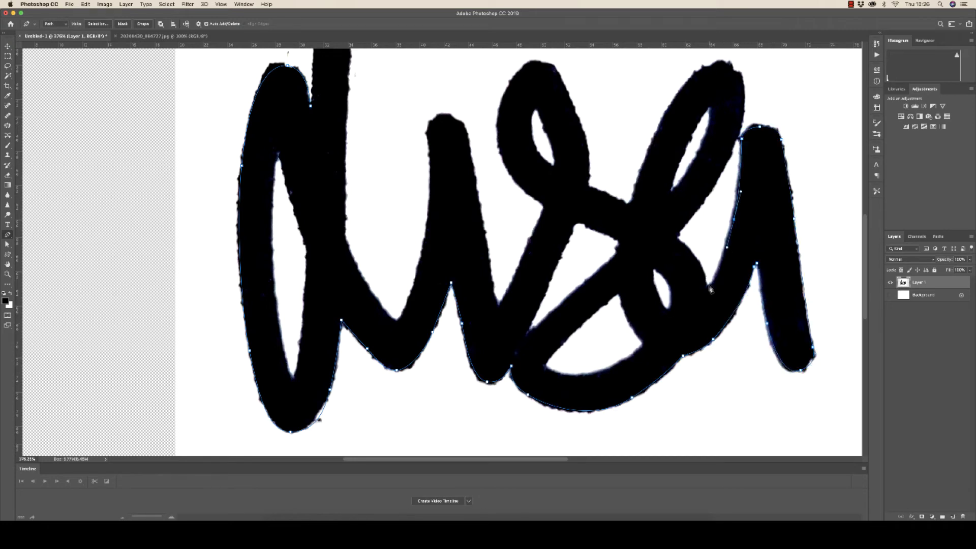
Trace the outer edge of the tall slanted loop before the last stroke, down to the connecting diagonal stroke.
{"action": "left_click", "coordinate": [678, 235]}
{"action": "left_click", "coordinate": [725, 164]}
{"action": "left_click_drag", "start_coordinate": [732, 65], "coordinate": [706, 55]}
{"action": "left_click", "coordinate": [661, 123]}
{"action": "left_click", "coordinate": [630, 203]}
Trace the path around the outside of the third letter's upper loop, back to where it meets the rising stroke.
{"action": "left_click", "coordinate": [588, 187]}
{"action": "left_click", "coordinate": [576, 115]}
{"action": "left_click", "coordinate": [532, 63]}
{"action": "left_click", "coordinate": [500, 144]}
{"action": "left_click", "coordinate": [512, 173]}
{"action": "left_click_drag", "start_coordinate": [546, 203], "coordinate": [548, 204]}
Continue the path down the rising stroke and over the second letter's rounded top into its inner curve.
{"action": "left_click", "coordinate": [520, 268]}
{"action": "left_click", "coordinate": [499, 306]}
{"action": "left_click", "coordinate": [467, 135]}
{"action": "left_click", "coordinate": [426, 133]}
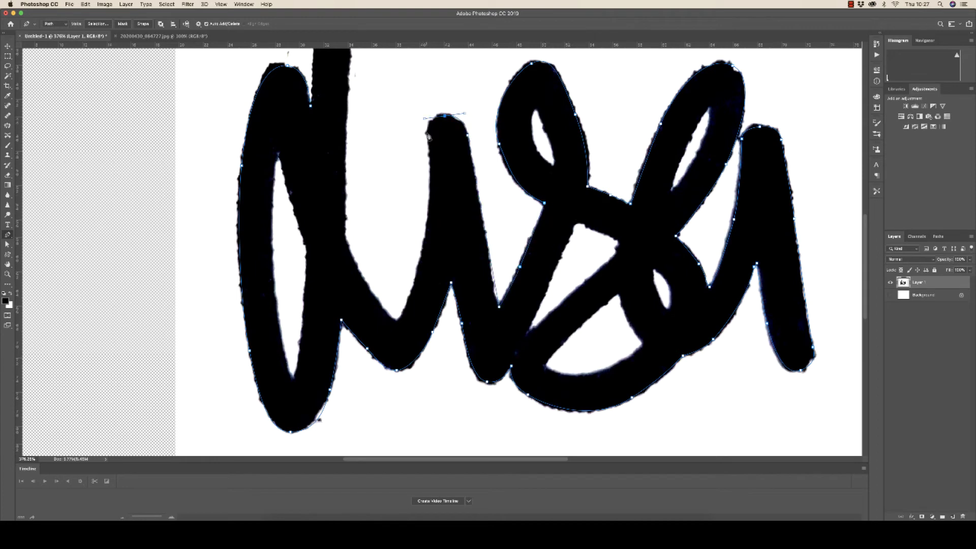
{"action": "left_click", "coordinate": [427, 235]}
{"action": "left_click", "coordinate": [396, 322]}
Run the path up the first letter's tall stem, around its tip and back down to the starting notch.
{"action": "left_click", "coordinate": [356, 266]}
{"action": "left_click_drag", "start_coordinate": [363, 197], "coordinate": [352, 396]}
{"action": "key", "text": "super+r"}
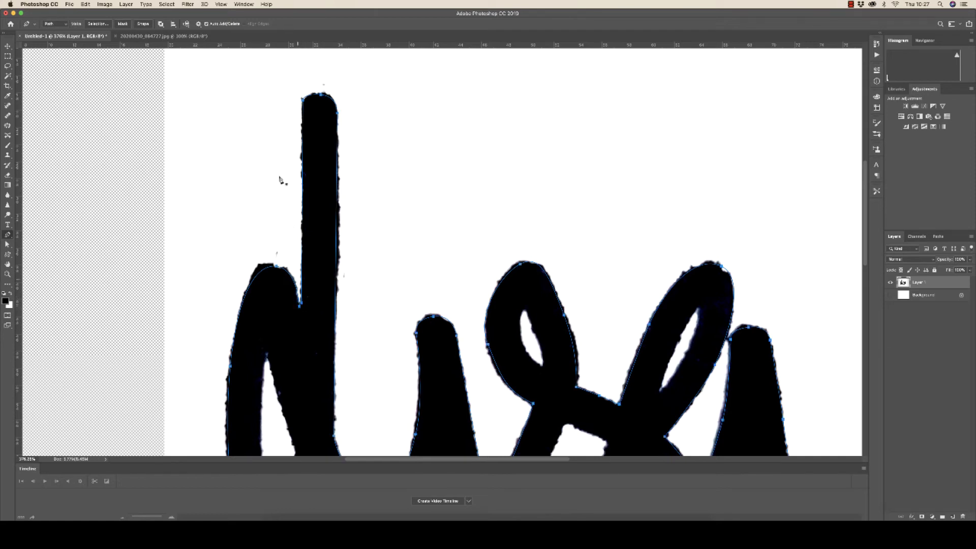
Turn the path into a new anti-aliased selection with a feather radius of 0 pixels.
{"action": "right_click", "coordinate": [315, 318]}
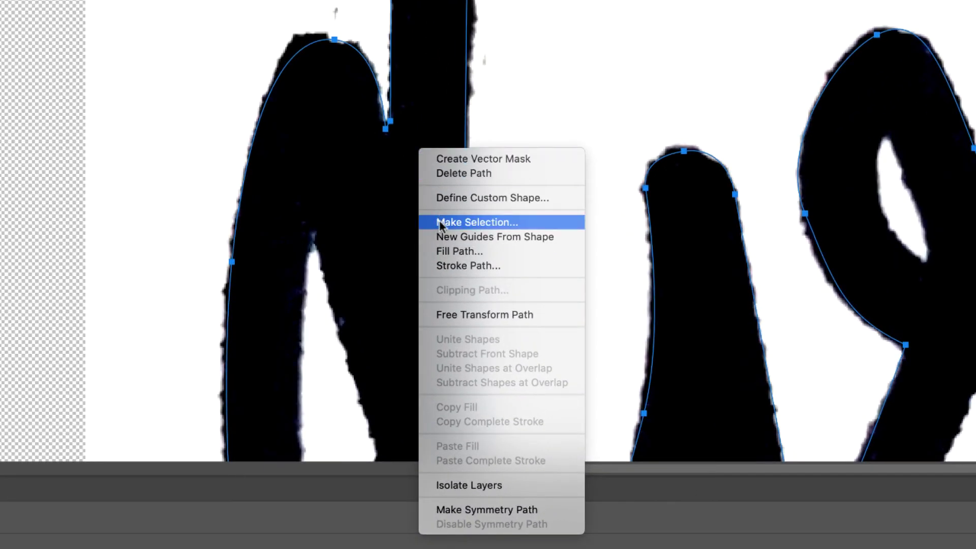
{"action": "left_click", "coordinate": [503, 221]}
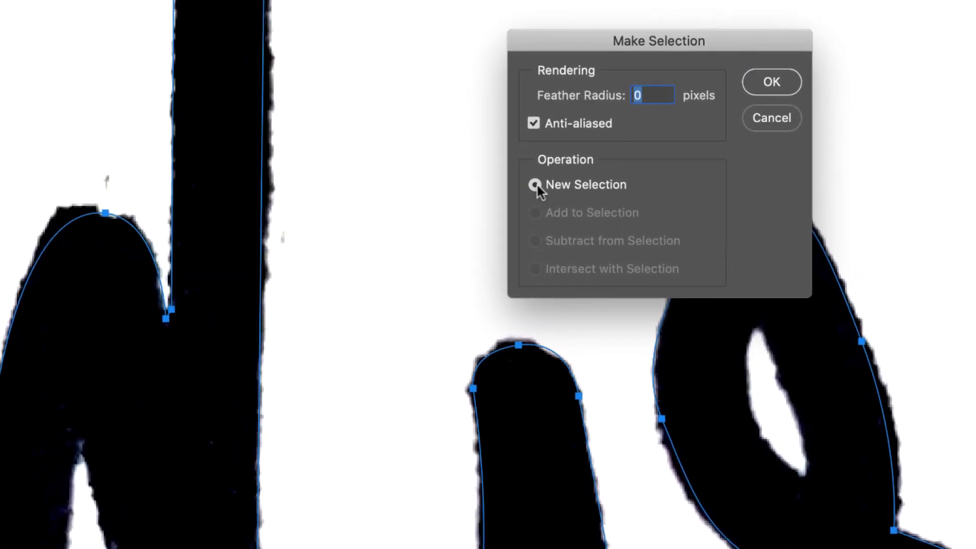
{"action": "left_click", "coordinate": [772, 83]}
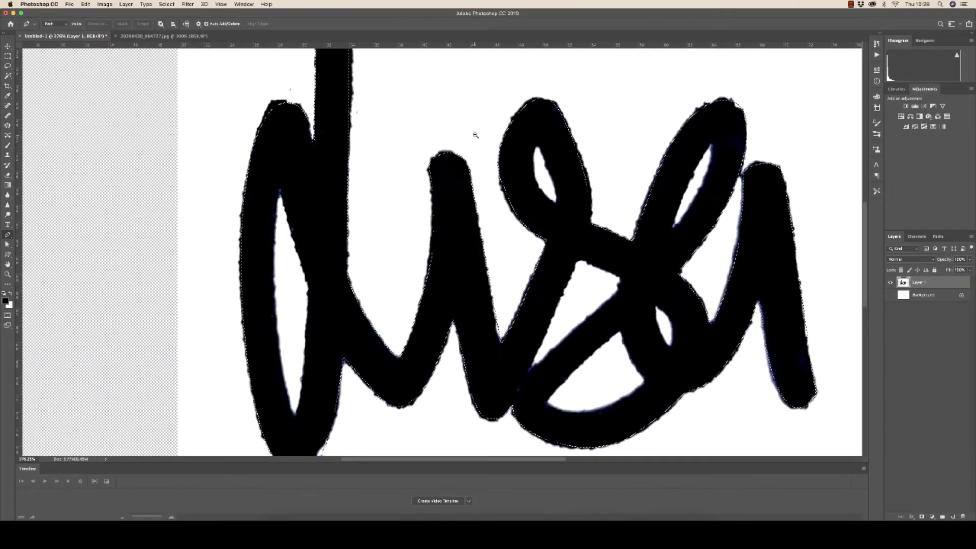
{"action": "left_click_drag", "start_coordinate": [475, 135], "coordinate": [461, 136]}
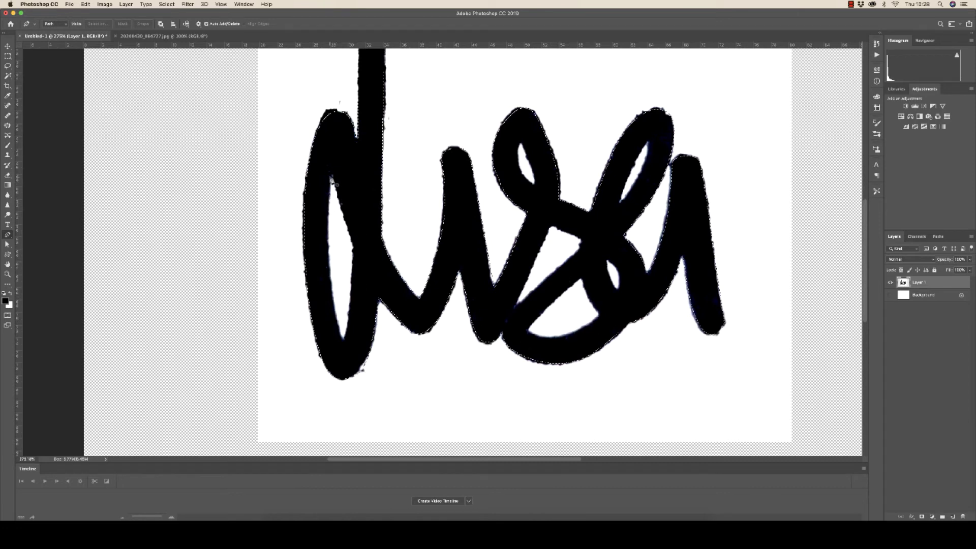
Trace a closed Pen path around the narrow white opening inside the first letter's oval.
{"action": "left_click", "coordinate": [333, 175]}
{"action": "left_click", "coordinate": [346, 218]}
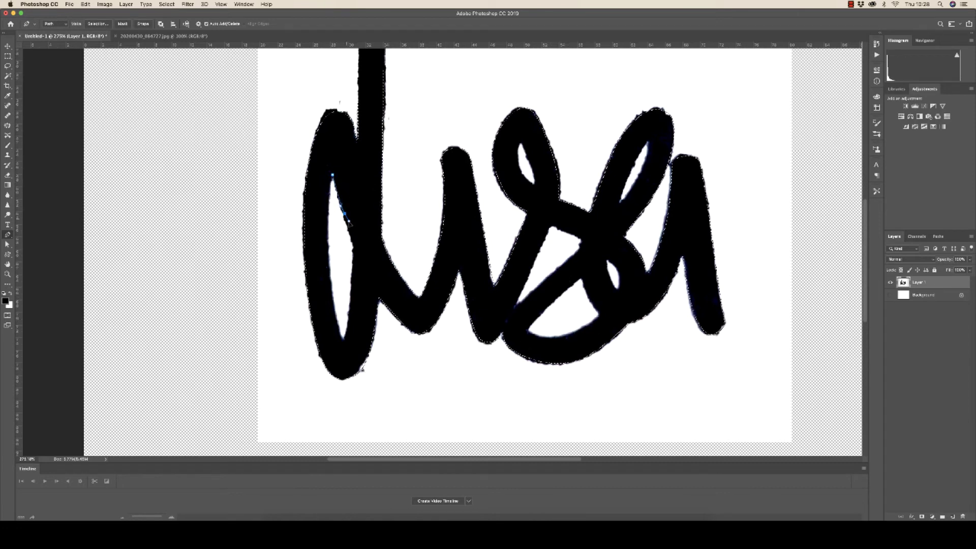
{"action": "left_click", "coordinate": [354, 243]}
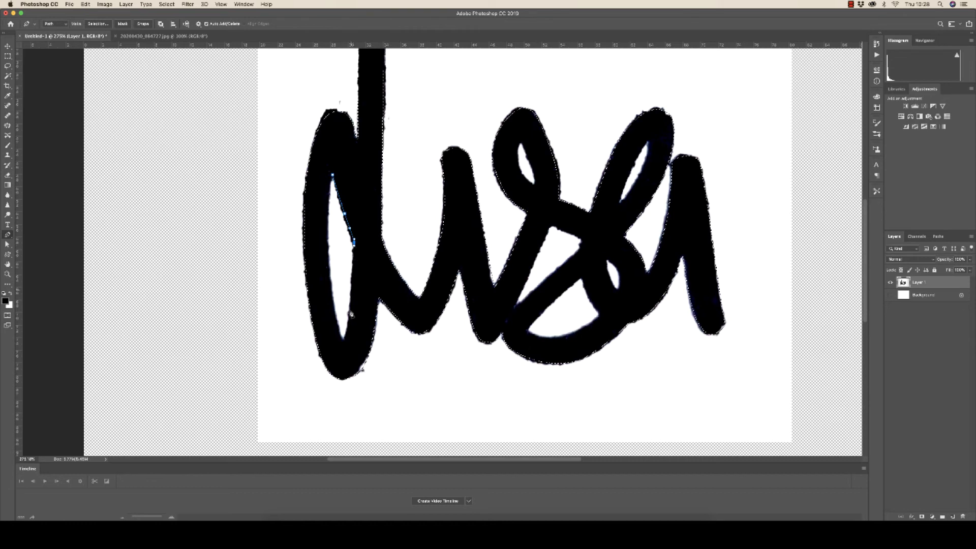
{"action": "left_click", "coordinate": [351, 315]}
{"action": "left_click", "coordinate": [345, 340]}
{"action": "left_click", "coordinate": [325, 289]}
{"action": "left_click", "coordinate": [326, 246]}
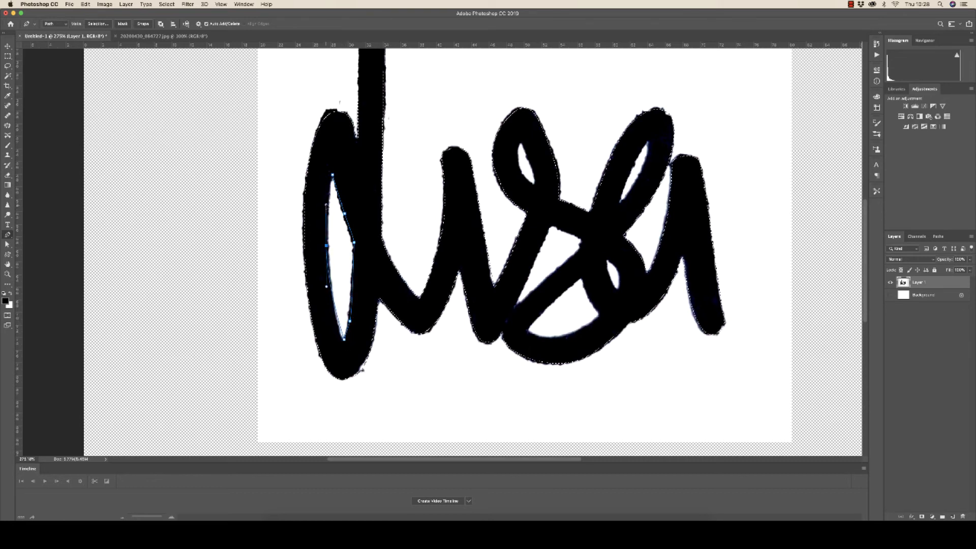
{"action": "left_click", "coordinate": [328, 202]}
{"action": "left_click", "coordinate": [332, 176]}
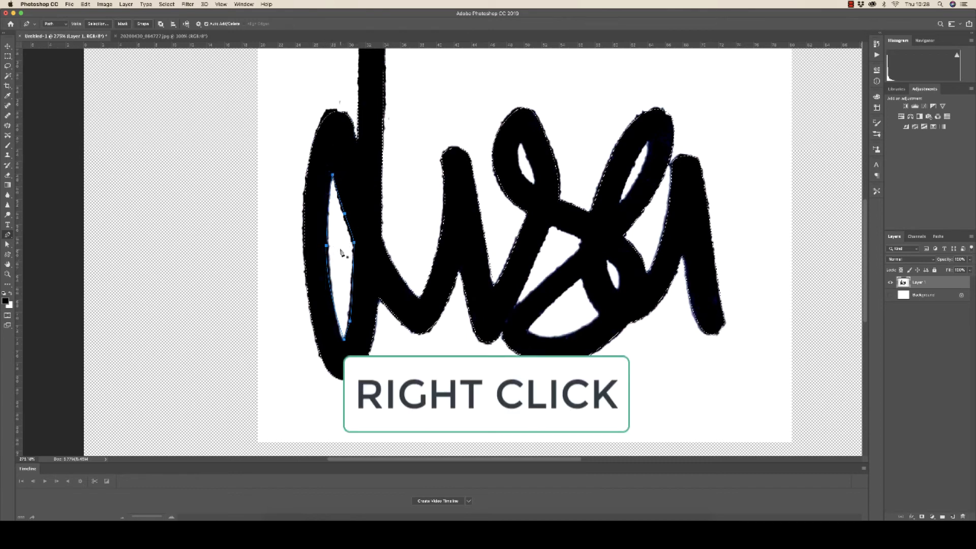
Subtract the oval path from the selection with anti-aliasing and a feather radius of 0 pixels.
{"action": "right_click", "coordinate": [340, 250]}
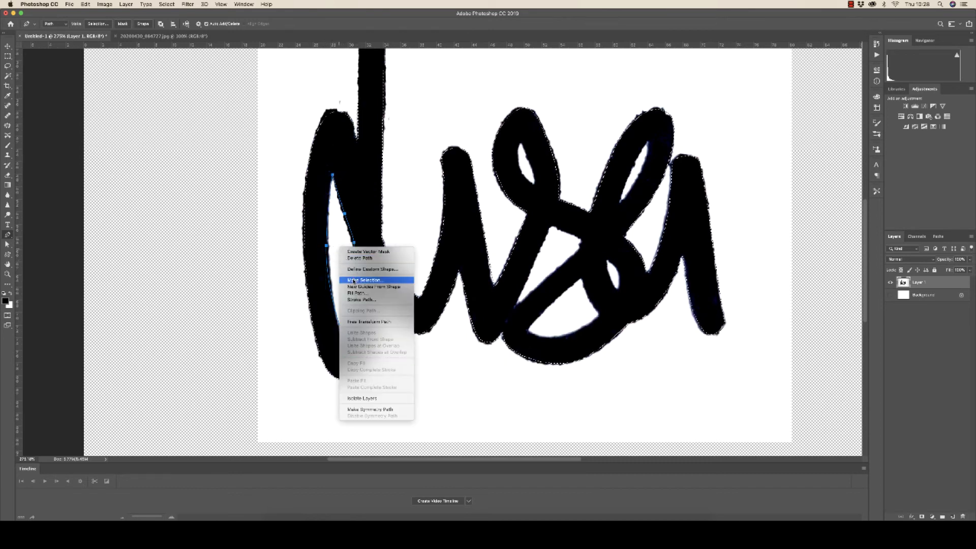
{"action": "left_click", "coordinate": [354, 280]}
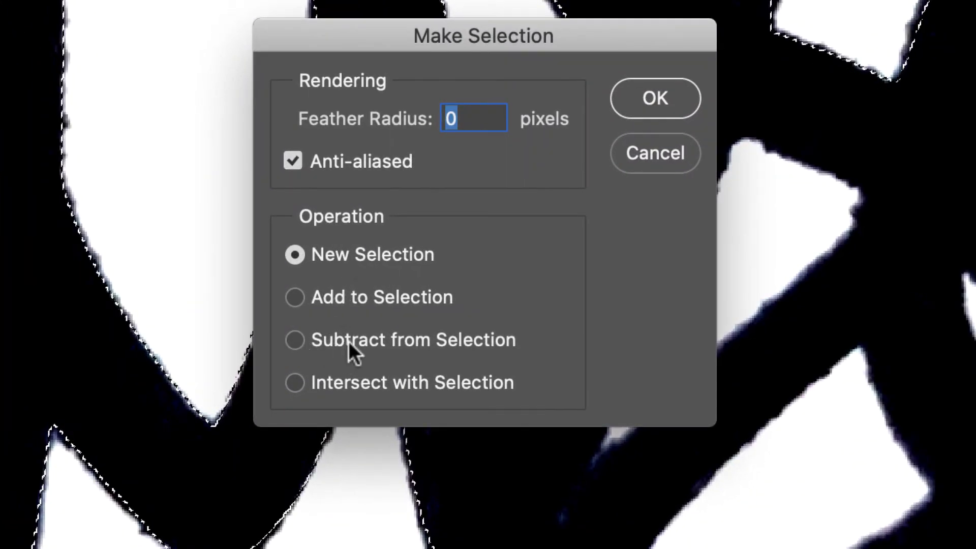
{"action": "left_click", "coordinate": [295, 341]}
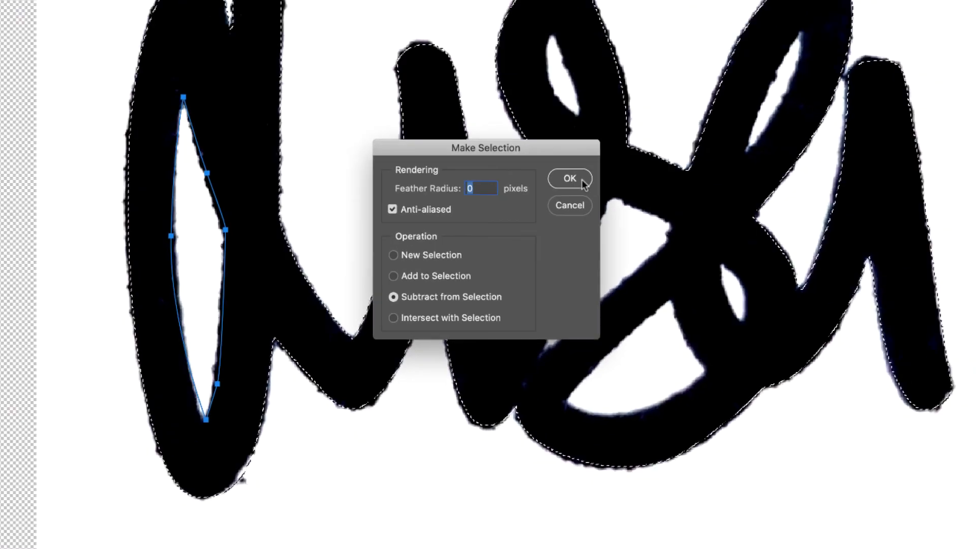
{"action": "left_click", "coordinate": [679, 102]}
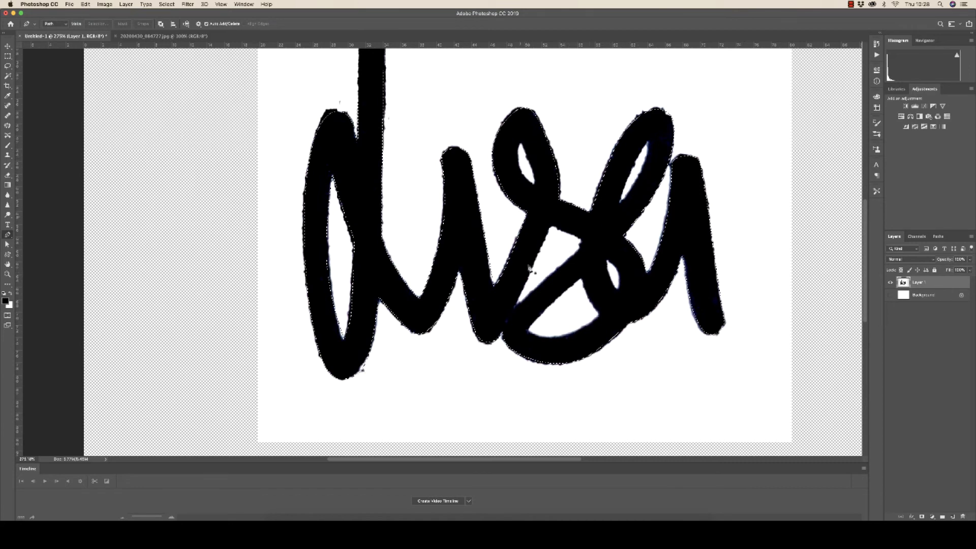
Trace the white opening inside the third letter's large lower loop and subtract it from the selection.
{"action": "left_click", "coordinate": [528, 329]}
{"action": "left_click", "coordinate": [554, 299]}
{"action": "left_click", "coordinate": [582, 276]}
{"action": "left_click", "coordinate": [588, 295]}
{"action": "left_click", "coordinate": [599, 313]}
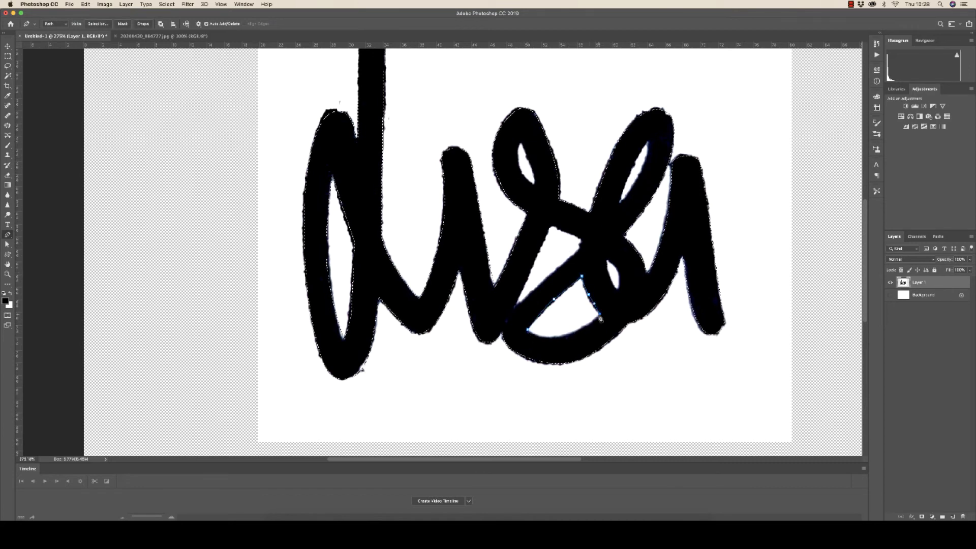
{"action": "left_click", "coordinate": [559, 337]}
{"action": "left_click", "coordinate": [528, 330]}
{"action": "right_click", "coordinate": [578, 317]}
Trace the small white opening in the third letter's upper loop for removal from the selection.
{"action": "left_click", "coordinate": [520, 143]}
{"action": "left_click", "coordinate": [533, 179]}
{"action": "right_click", "coordinate": [525, 166]}
{"action": "key", "text": "Escape"}
Trace the enclosed white gap above the third letter's lower loop and subtract it from the selection.
{"action": "left_click", "coordinate": [515, 305]}
{"action": "left_click", "coordinate": [550, 226]}
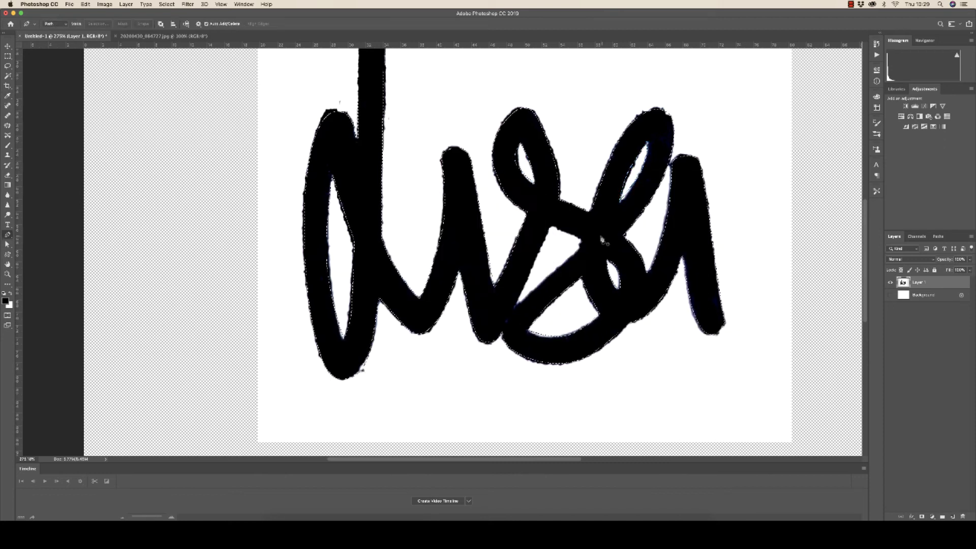
{"action": "left_click", "coordinate": [583, 243]}
{"action": "right_click", "coordinate": [508, 284]}
{"action": "left_click", "coordinate": [528, 325]}
{"action": "key", "text": "Return"}
Save the finished signature selection as a new channel named Sig in Untitled-1.
{"action": "left_click", "coordinate": [167, 4]}
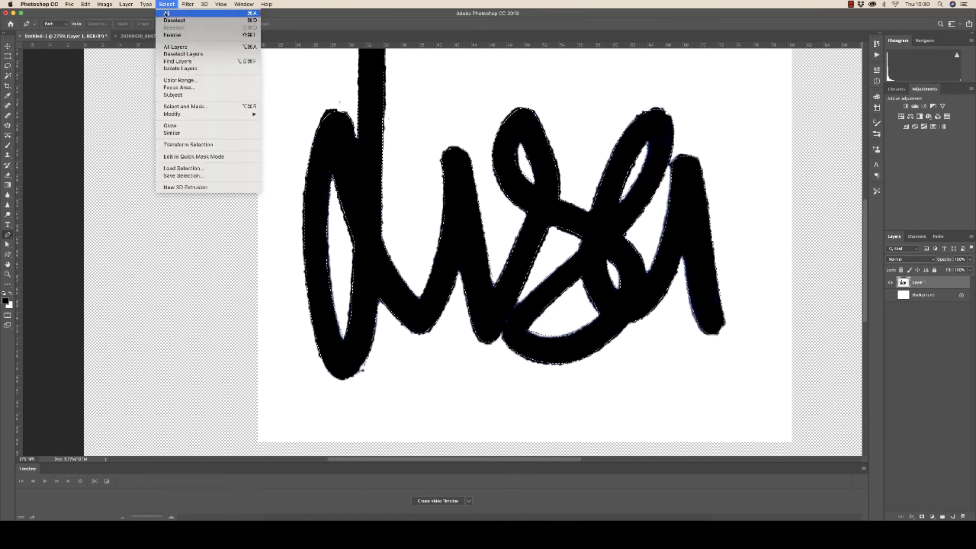
{"action": "left_click", "coordinate": [183, 175]}
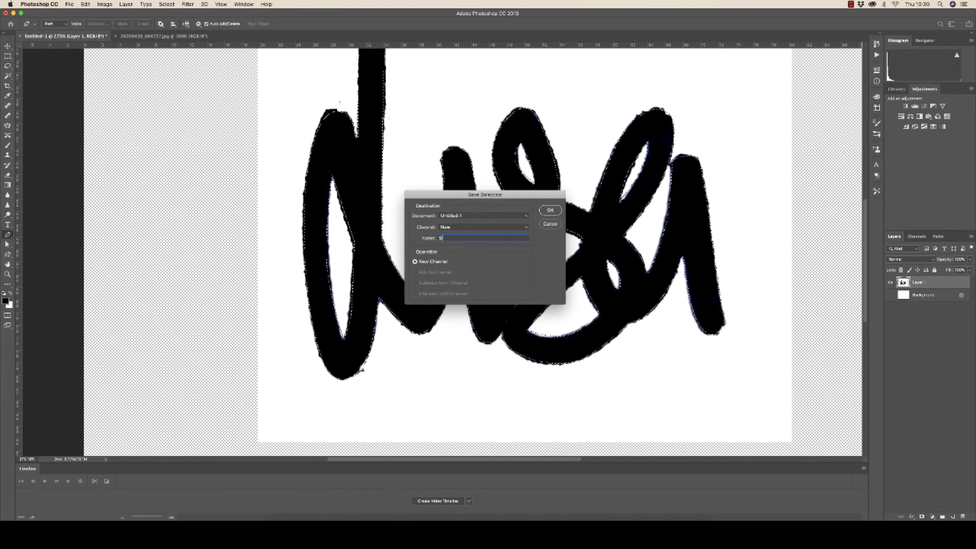
{"action": "left_click", "coordinate": [551, 211]}
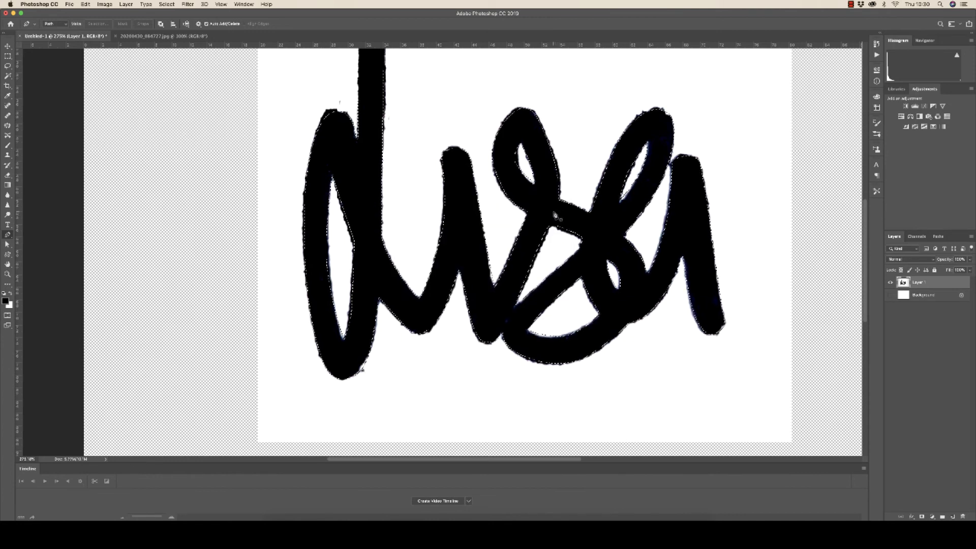
Check which saved channels of Untitled-1 can be loaded as a selection, without loading any.
{"action": "left_click", "coordinate": [167, 5]}
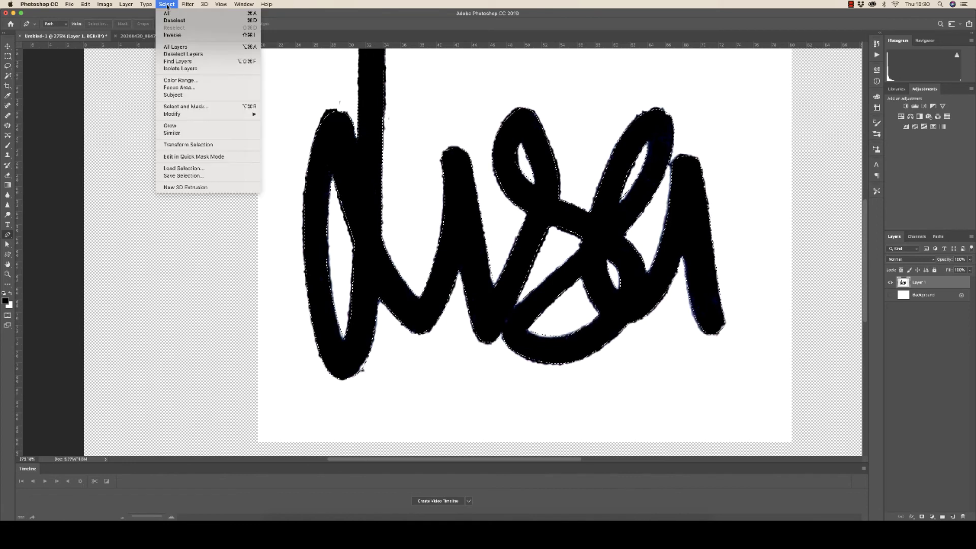
{"action": "left_click", "coordinate": [173, 169]}
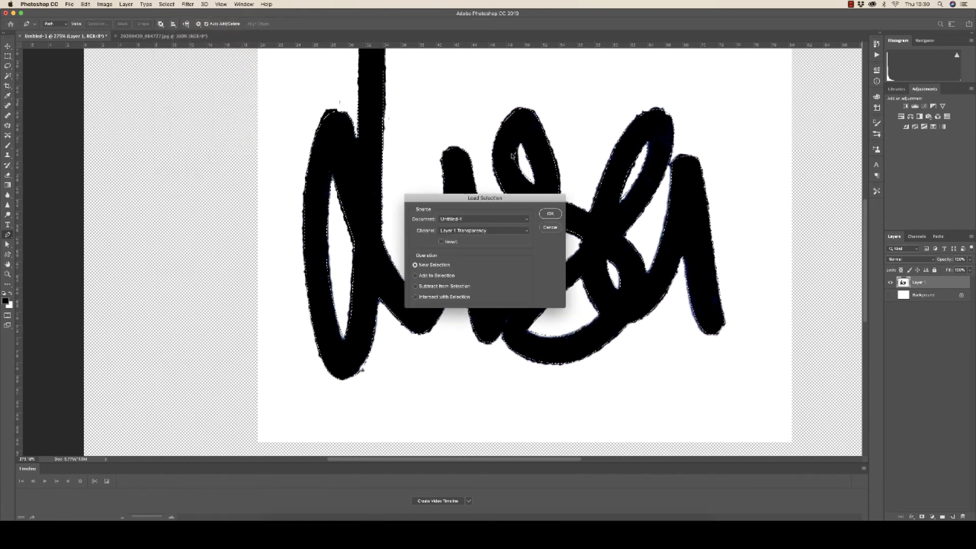
{"action": "left_click", "coordinate": [468, 219]}
{"action": "left_click", "coordinate": [488, 220]}
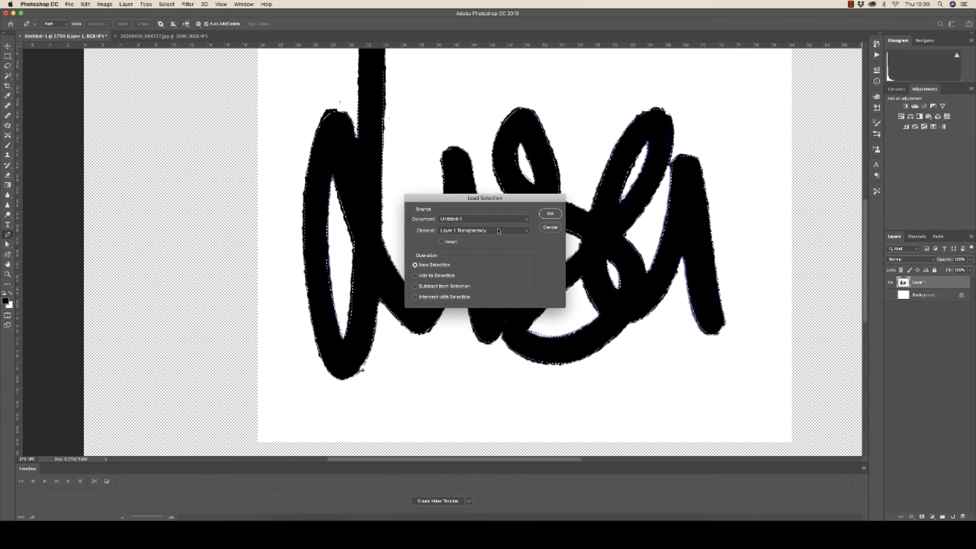
{"action": "left_click", "coordinate": [498, 231]}
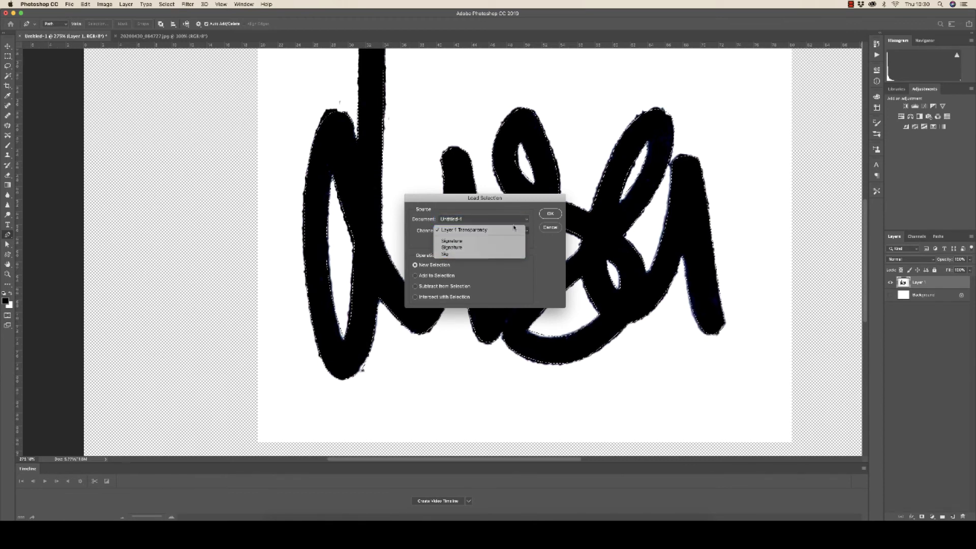
{"action": "left_click", "coordinate": [550, 229]}
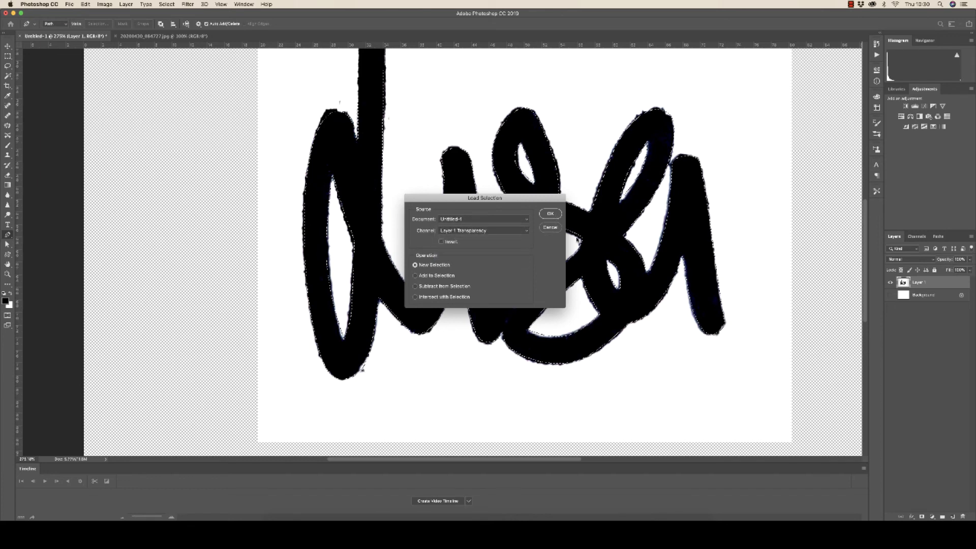
{"action": "left_click", "coordinate": [550, 229]}
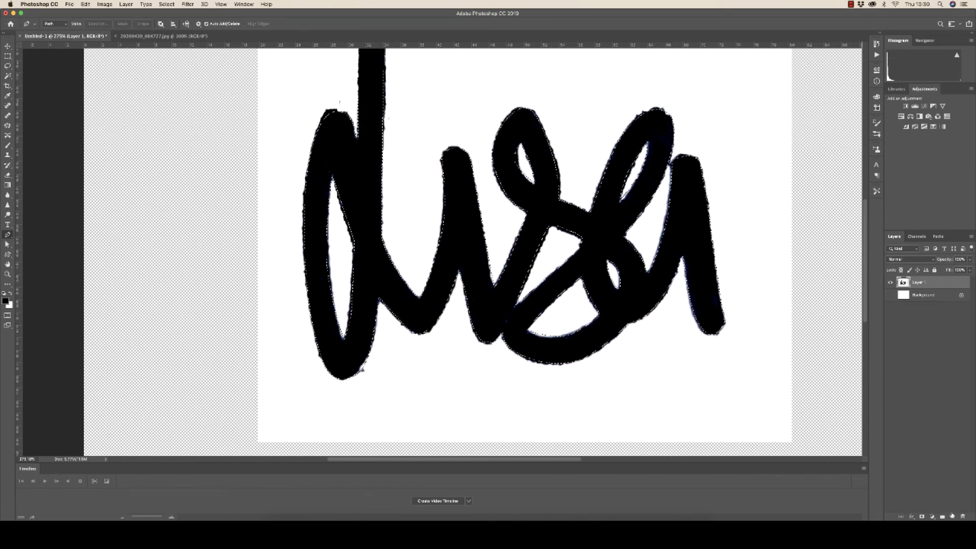
Add a new layer and fill the signature selection with Black in Normal mode at 100% opacity.
{"action": "left_click", "coordinate": [952, 516]}
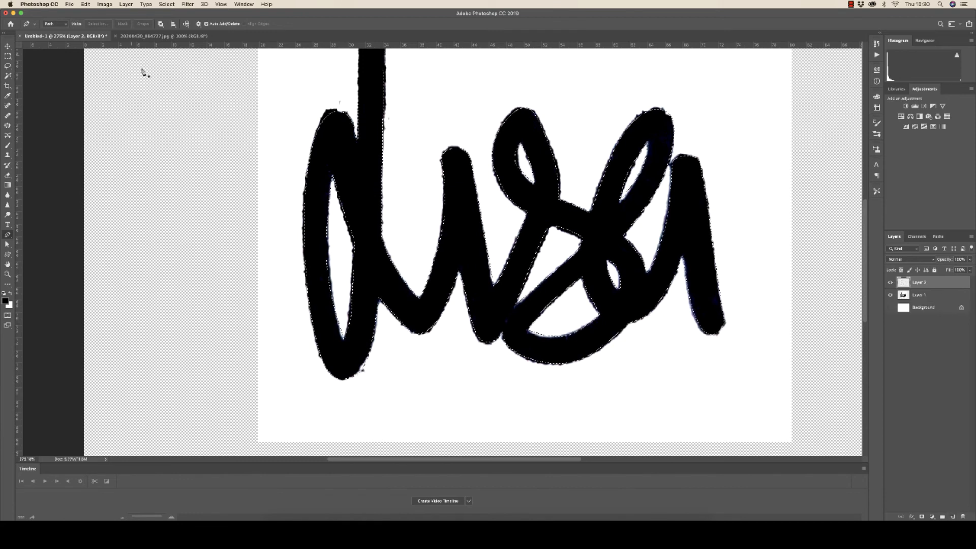
{"action": "left_click", "coordinate": [85, 4]}
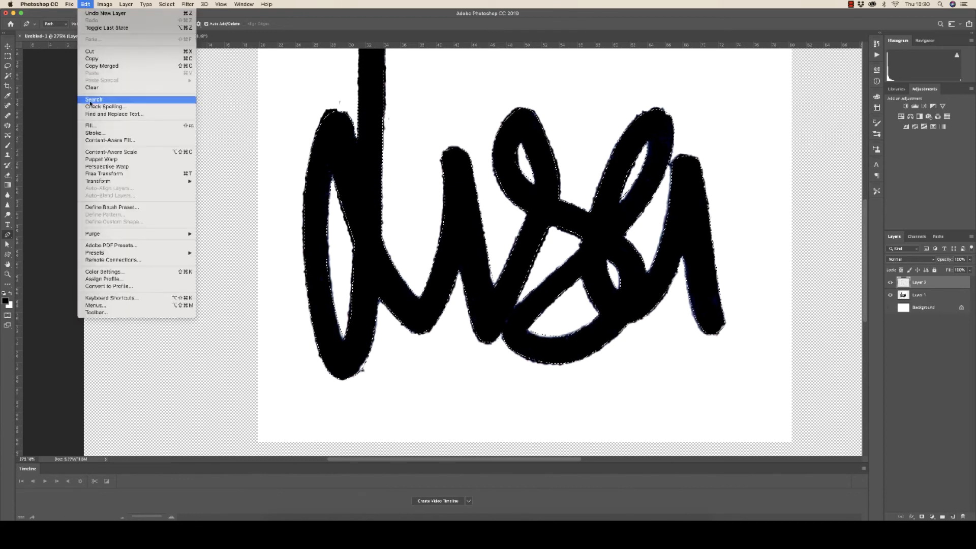
{"action": "left_click", "coordinate": [91, 125]}
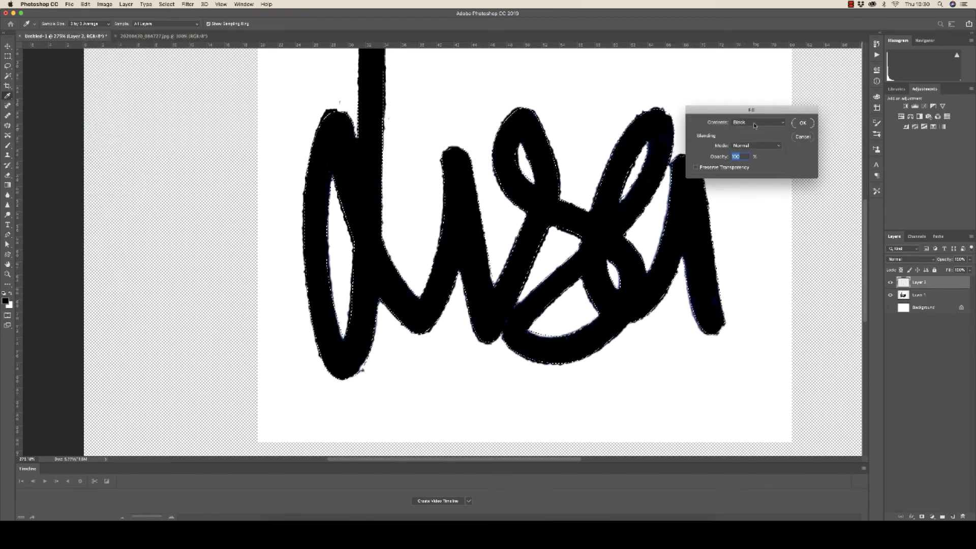
{"action": "left_click", "coordinate": [748, 124]}
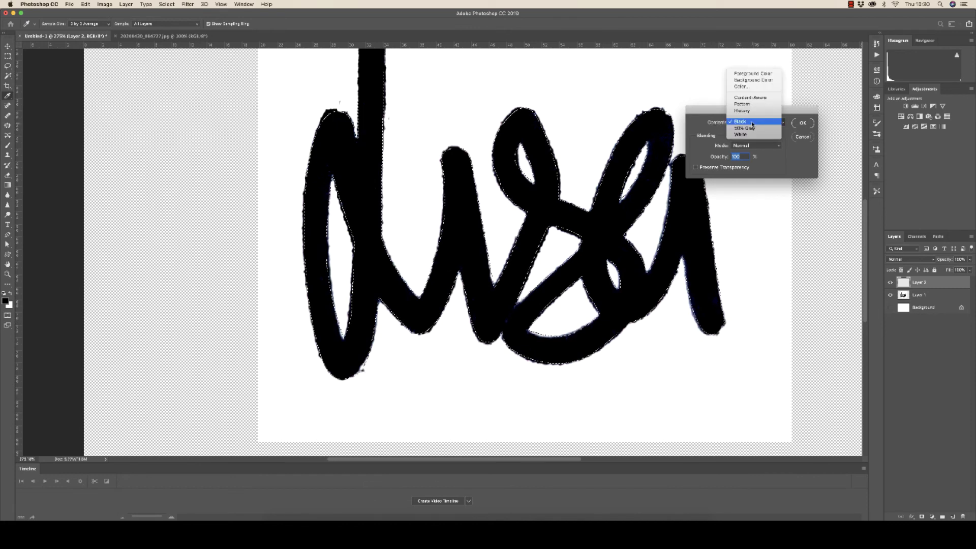
{"action": "left_click", "coordinate": [748, 124]}
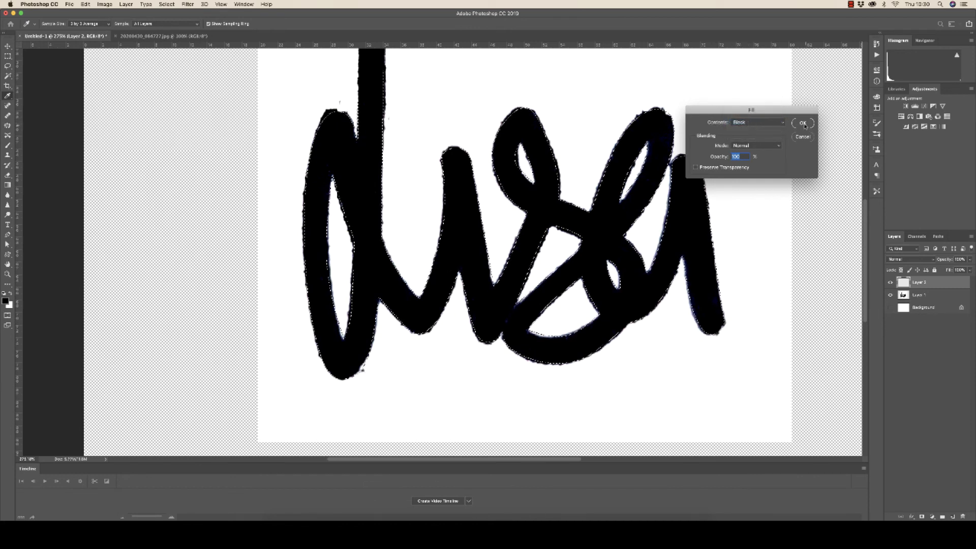
{"action": "key", "text": "Return"}
{"action": "key", "text": "p"}
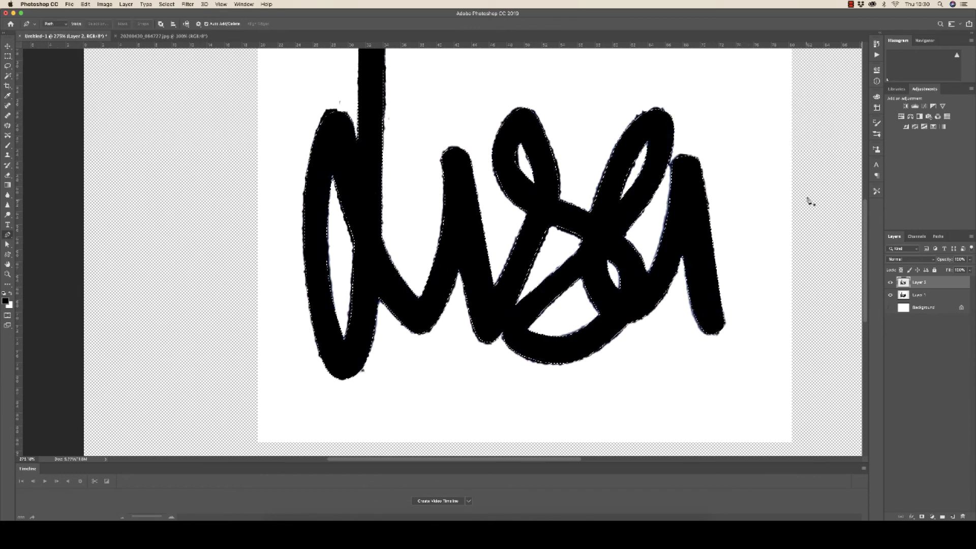
Hide Layer 1 to show only the black-filled signature on a transparent background.
{"action": "left_click", "coordinate": [890, 296]}
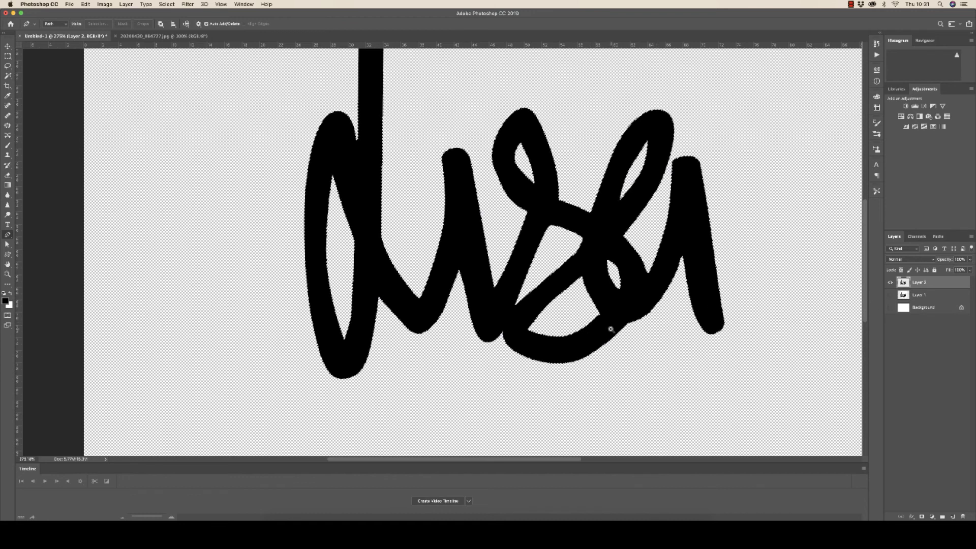
{"action": "scroll", "coordinate": [602, 337], "scroll_direction": "down", "scroll_amount": 5}
{"action": "left_click_drag", "start_coordinate": [711, 275], "coordinate": [665, 293]}
{"action": "scroll", "coordinate": [665, 293], "scroll_direction": "down", "scroll_amount": 2}
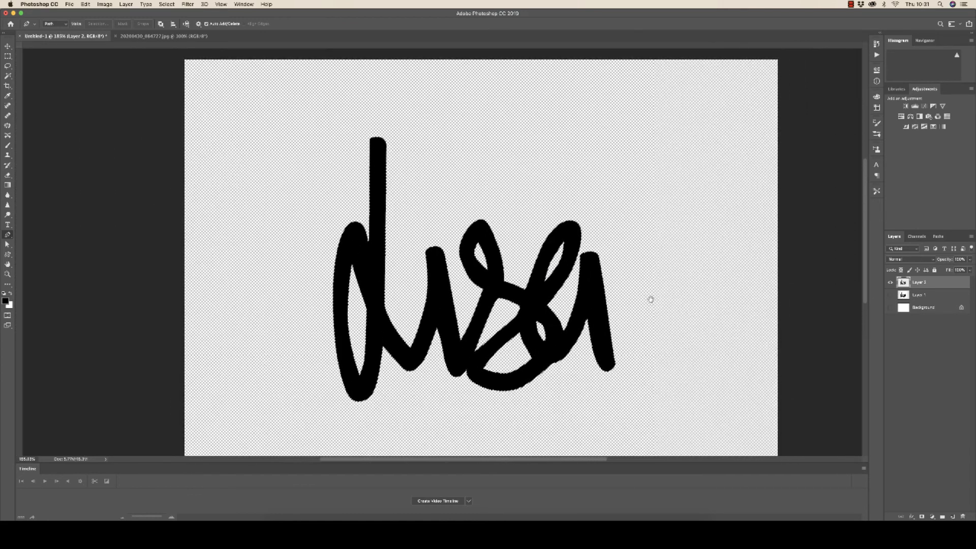
{"action": "key", "text": "super+r"}
{"action": "scroll", "coordinate": [644, 287], "scroll_direction": "down", "scroll_amount": 2}
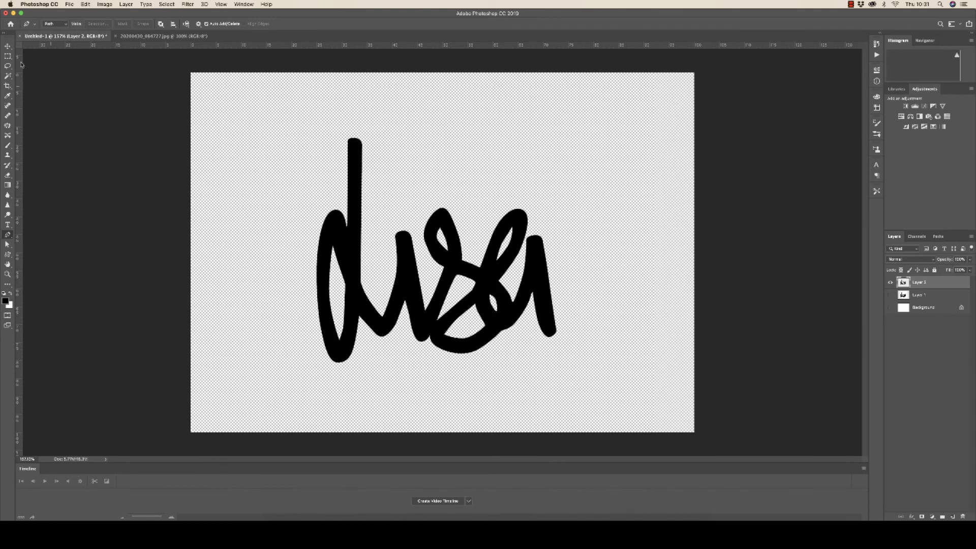
Reposition the filled signature near the middle of the canvas with the Move tool.
{"action": "left_click", "coordinate": [7, 47]}
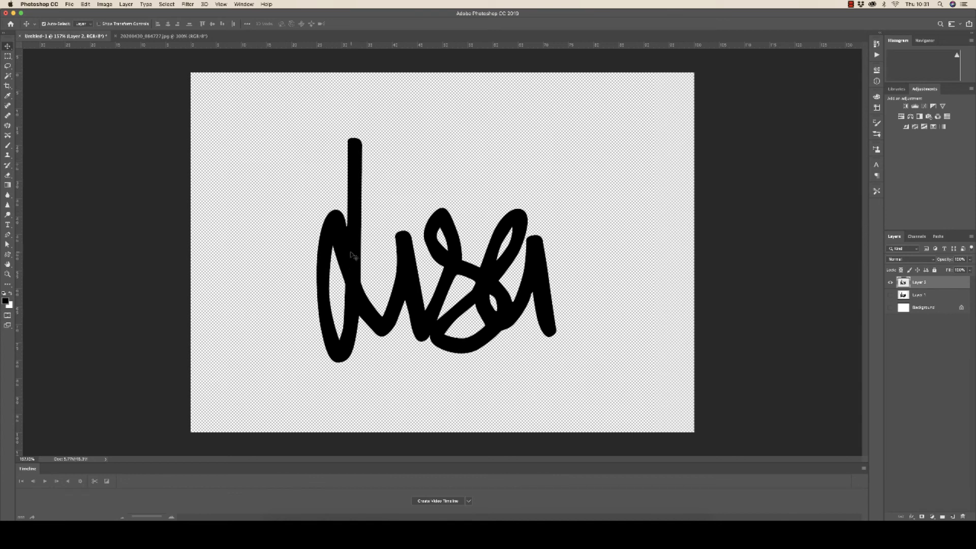
{"action": "mouse_move", "coordinate": [351, 255]}
{"action": "left_mouse_down"}
{"action": "mouse_move", "coordinate": [409, 255]}
{"action": "mouse_move", "coordinate": [397, 163]}
{"action": "mouse_move", "coordinate": [481, 244]}
{"action": "mouse_move", "coordinate": [319, 254]}
{"action": "mouse_move", "coordinate": [389, 219]}
{"action": "mouse_move", "coordinate": [365, 216]}
{"action": "left_mouse_up"}
{"action": "mouse_move", "coordinate": [475, 260]}
{"action": "left_mouse_down"}
{"action": "mouse_move", "coordinate": [527, 265]}
{"action": "mouse_move", "coordinate": [474, 261]}
{"action": "left_mouse_up"}
{"action": "key", "text": "super+r"}
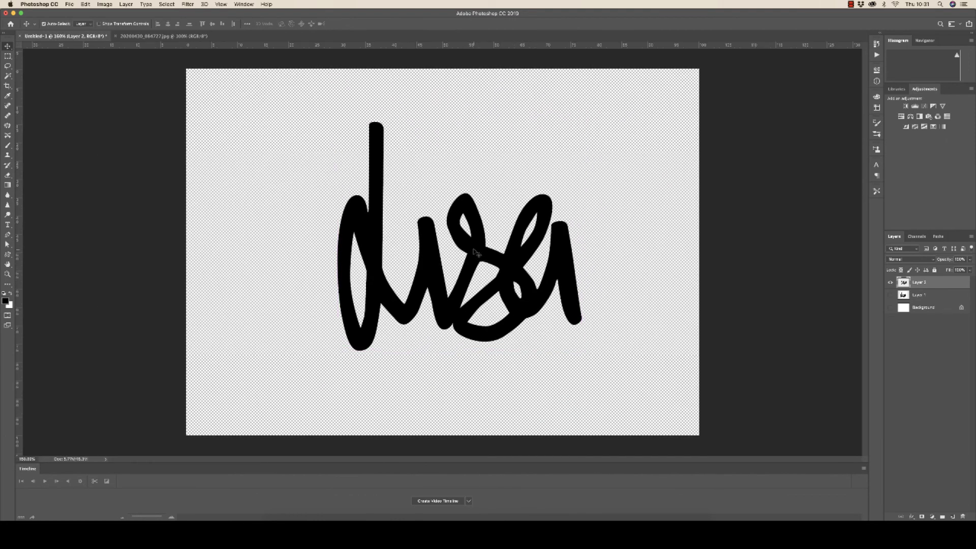
{"action": "left_click_drag", "start_coordinate": [474, 251], "coordinate": [464, 250]}
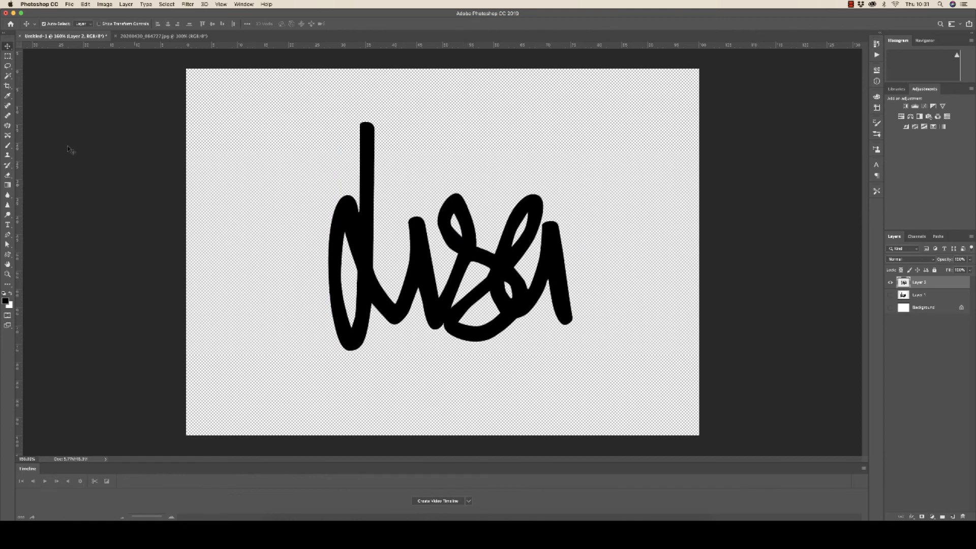
Crop the canvas to a smaller 1:1 square around the signature, keeping the cropped pixels.
{"action": "left_click", "coordinate": [8, 87]}
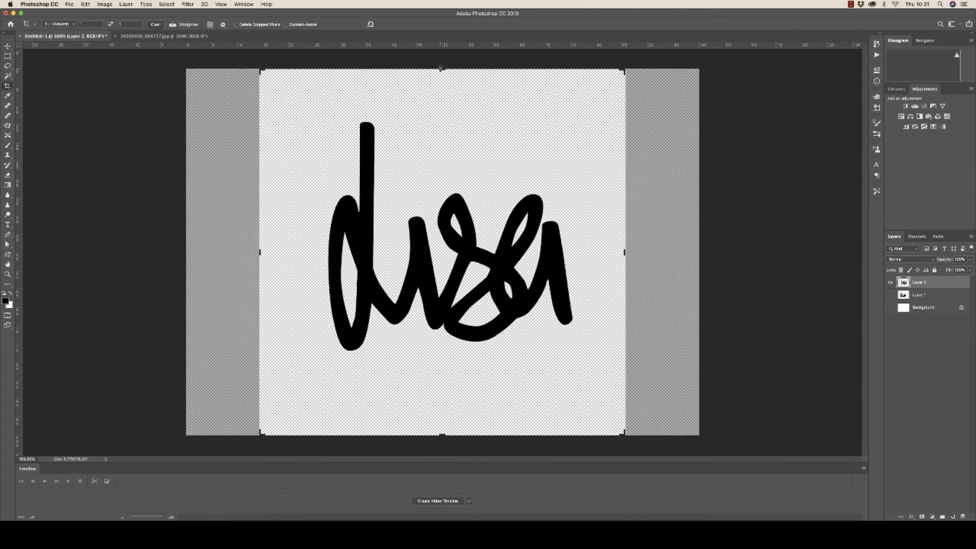
{"action": "left_click_drag", "start_coordinate": [440, 69], "coordinate": [414, 163]}
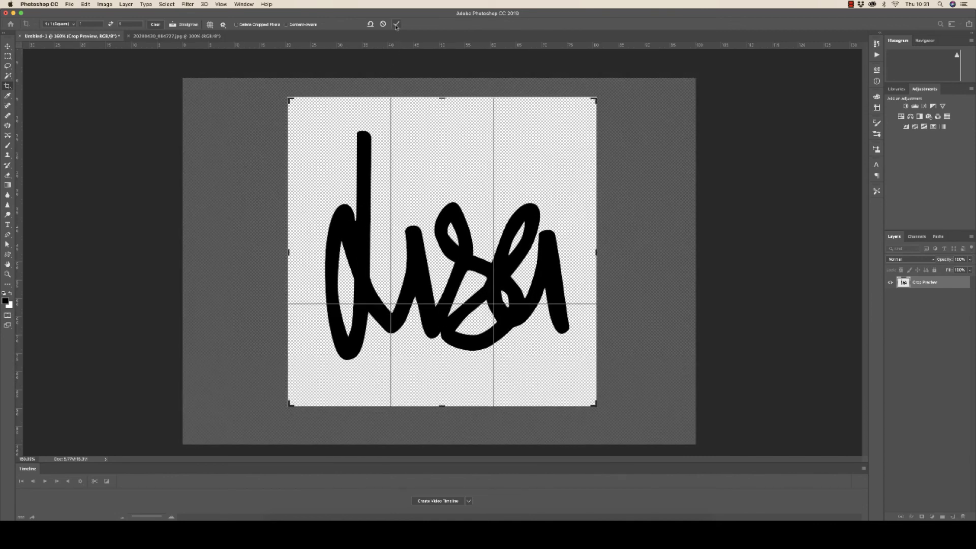
{"action": "left_click", "coordinate": [396, 24]}
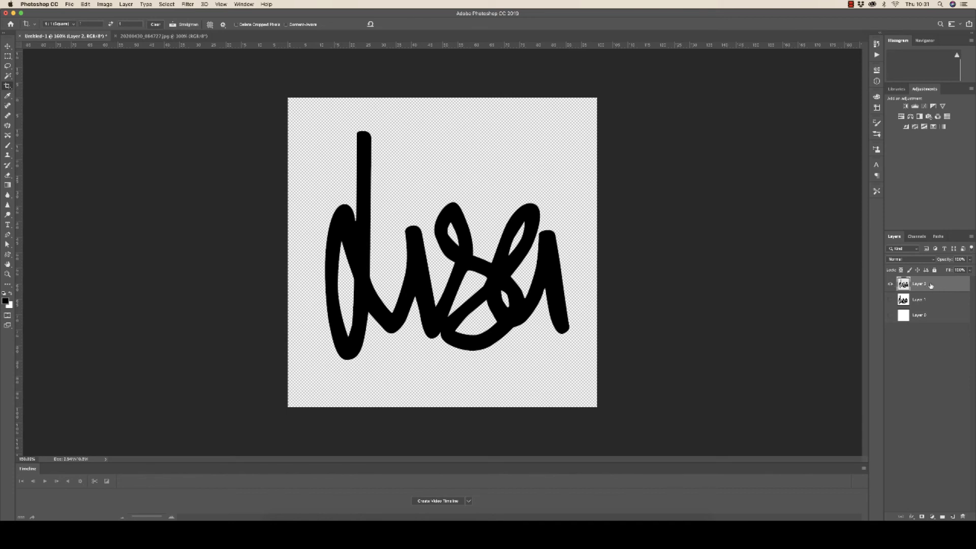
Save the cropped signature as a PNG named Pen Tool in the You Tube Demo folder, using the smallest file size option.
{"action": "left_click", "coordinate": [70, 4]}
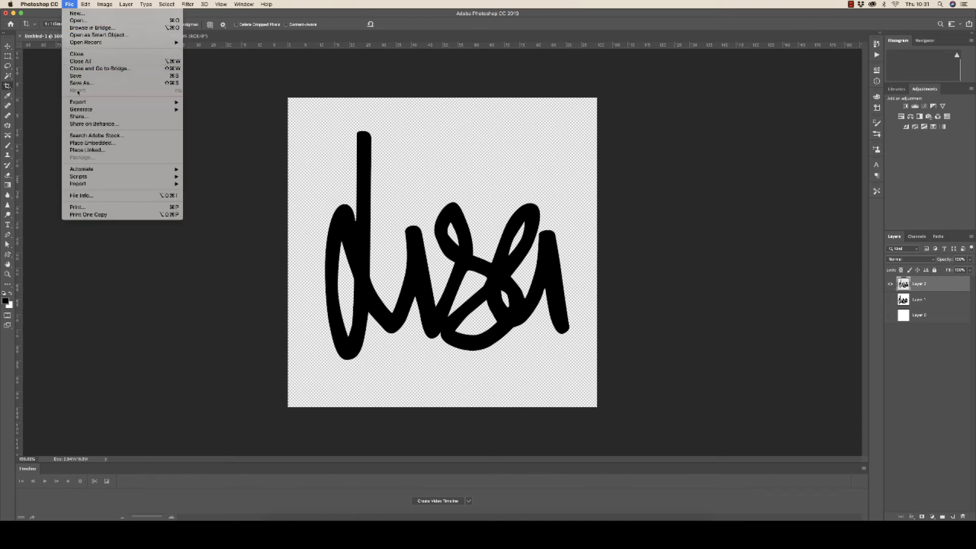
{"action": "left_click", "coordinate": [467, 163]}
{"action": "key", "text": "super+shift+s"}
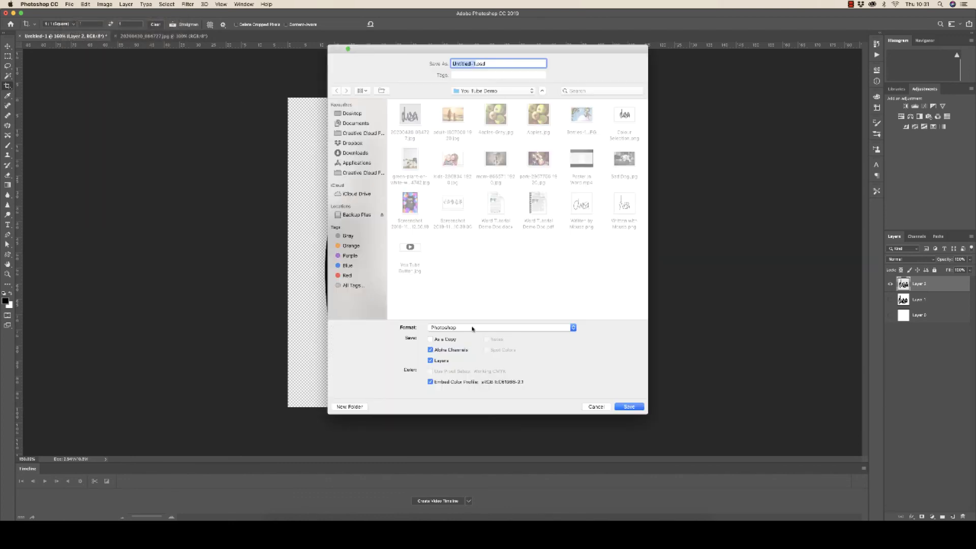
{"action": "left_click", "coordinate": [470, 329]}
{"action": "left_click", "coordinate": [457, 429]}
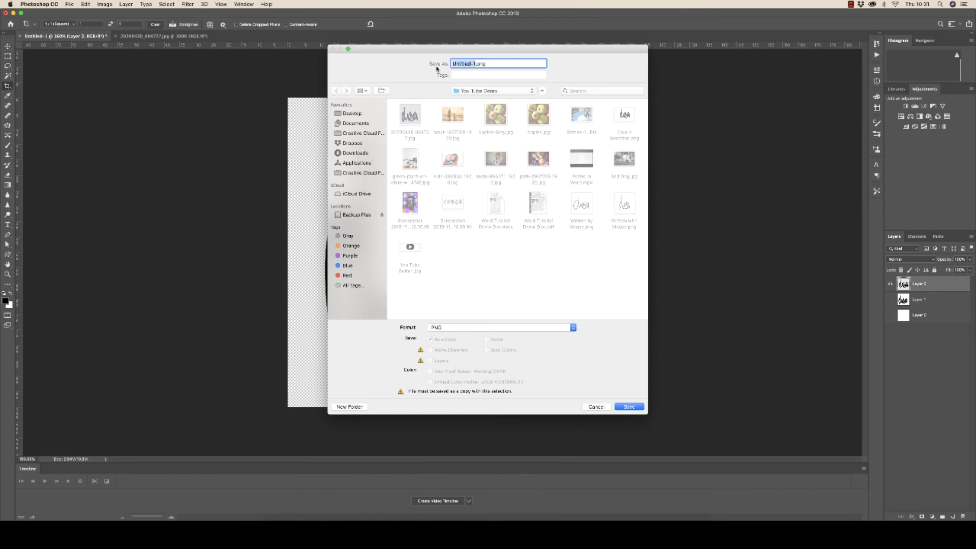
{"action": "type", "text": "f"}
{"action": "left_click", "coordinate": [630, 406]}
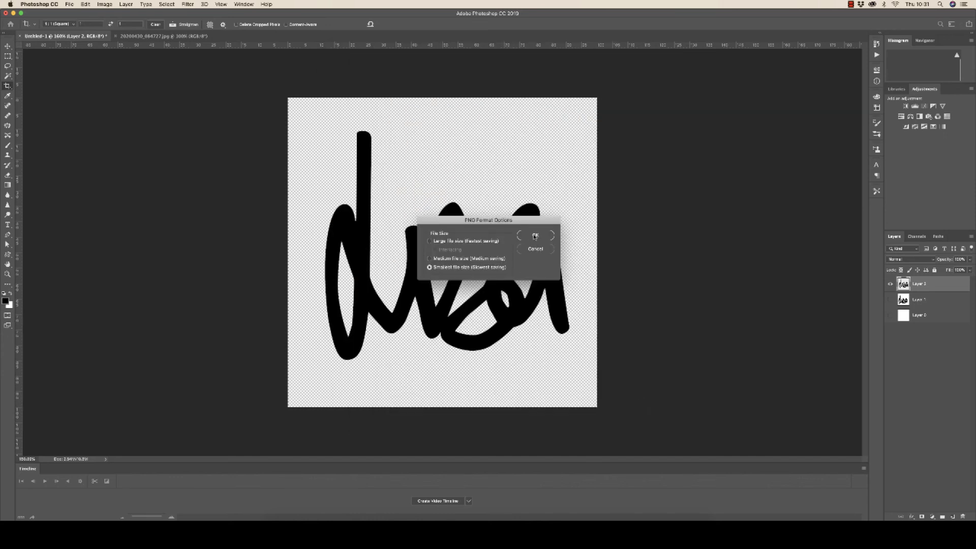
{"action": "left_click", "coordinate": [535, 235]}
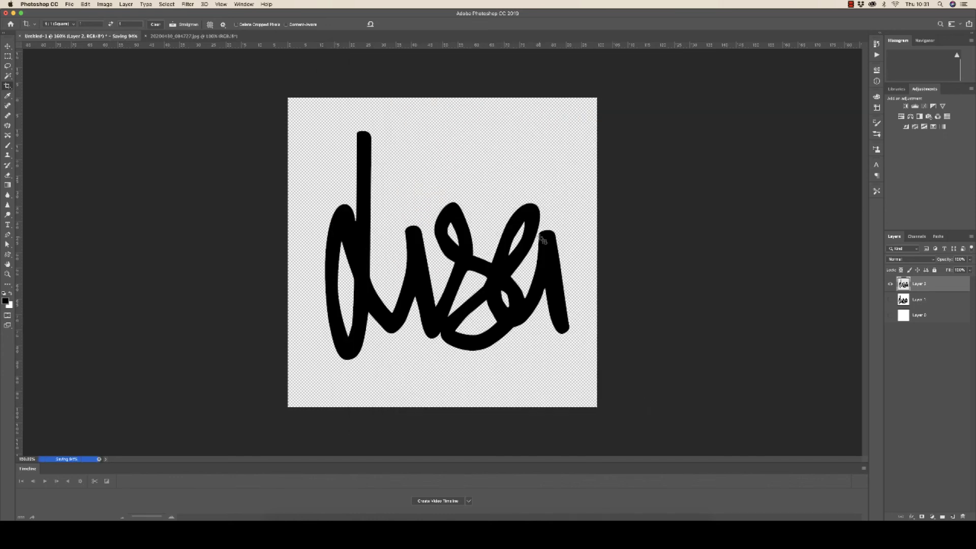
Switch to the Word document and insert the picture Pen Tool.png from file below the pen tool signature line.
{"action": "left_click", "coordinate": [427, 515]}
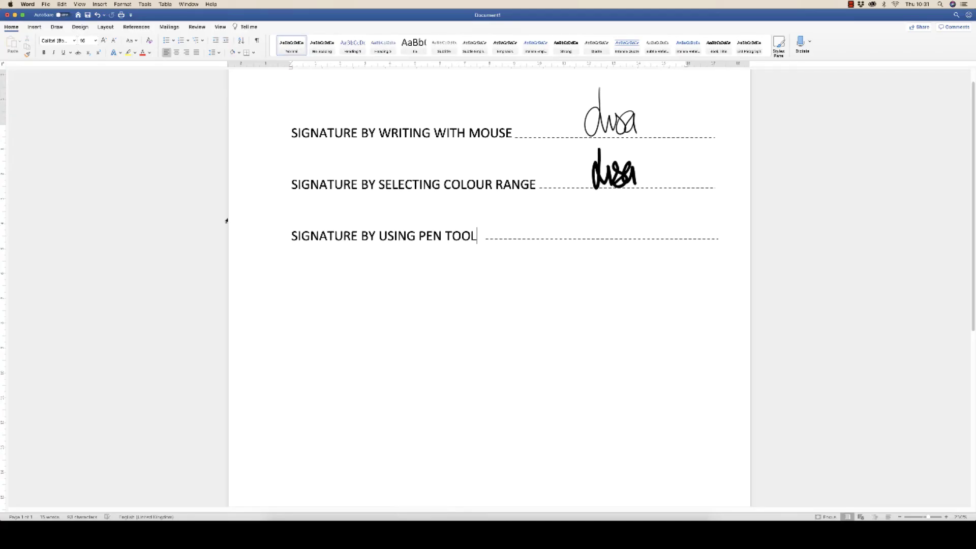
{"action": "left_click", "coordinate": [34, 27]}
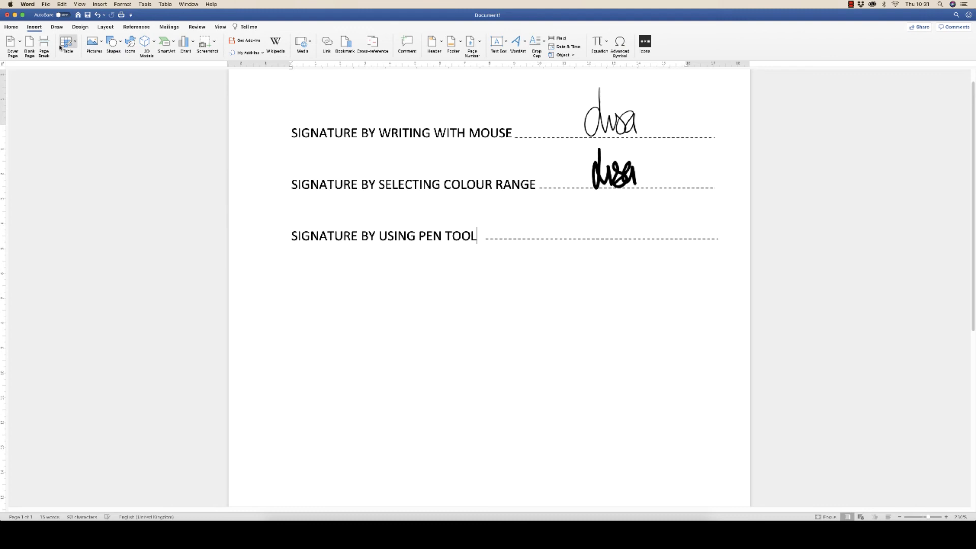
{"action": "left_click", "coordinate": [102, 43]}
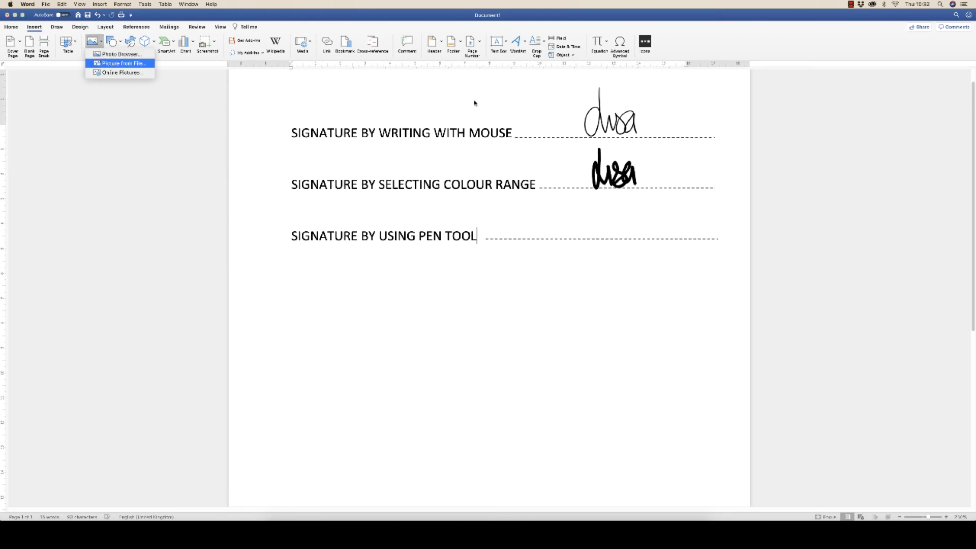
{"action": "left_click", "coordinate": [507, 79]}
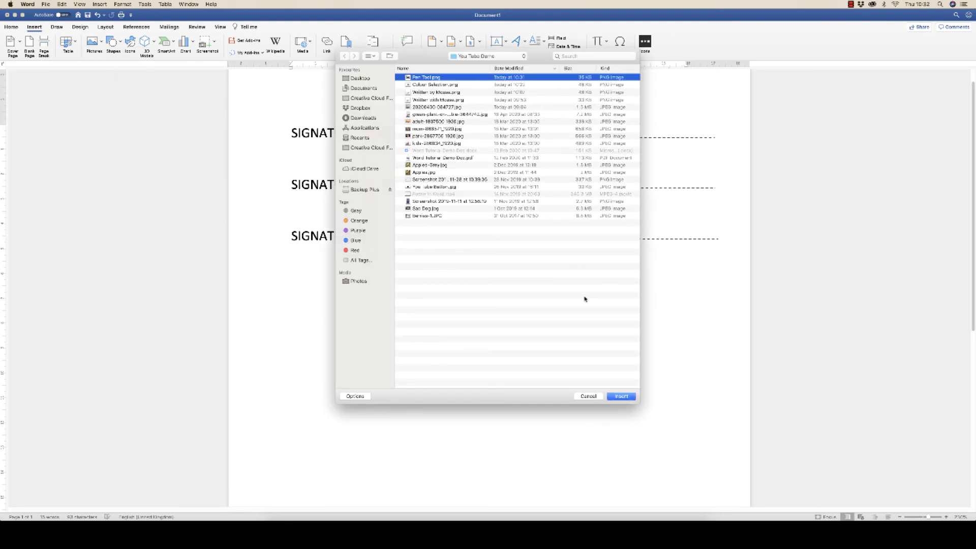
{"action": "left_click", "coordinate": [627, 398]}
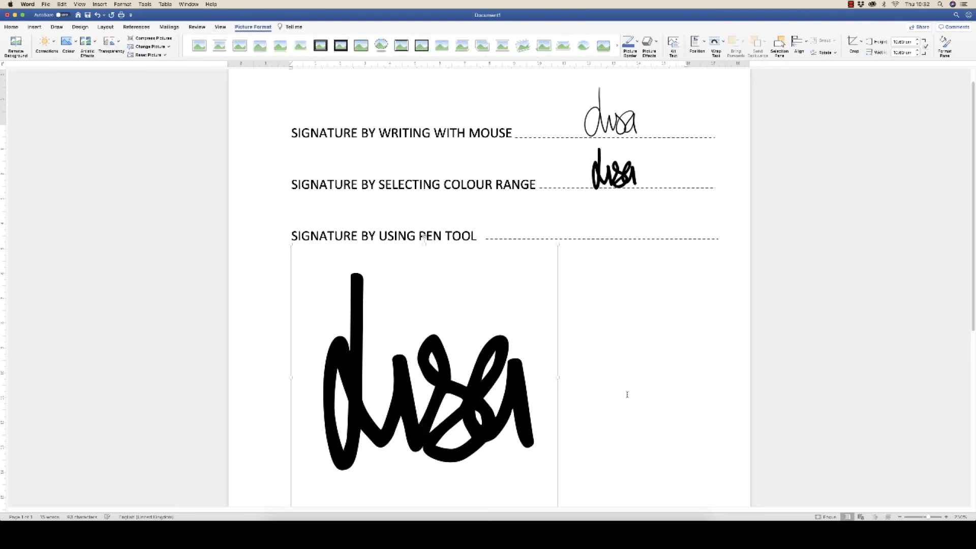
Wrap the inserted signature In Front of Text, shrink it to about 2.2 cm and place it on the pen tool signature line.
{"action": "left_click", "coordinate": [725, 43]}
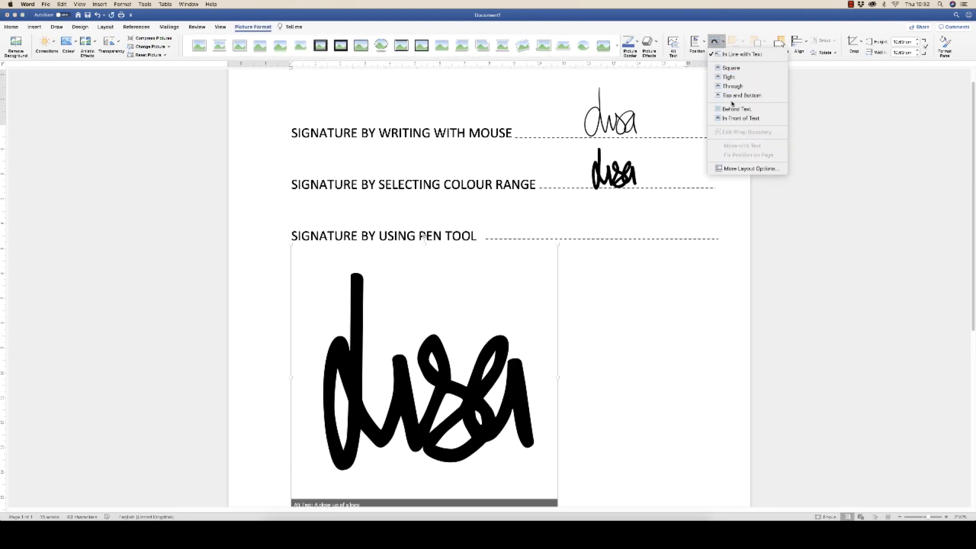
{"action": "left_click", "coordinate": [732, 119]}
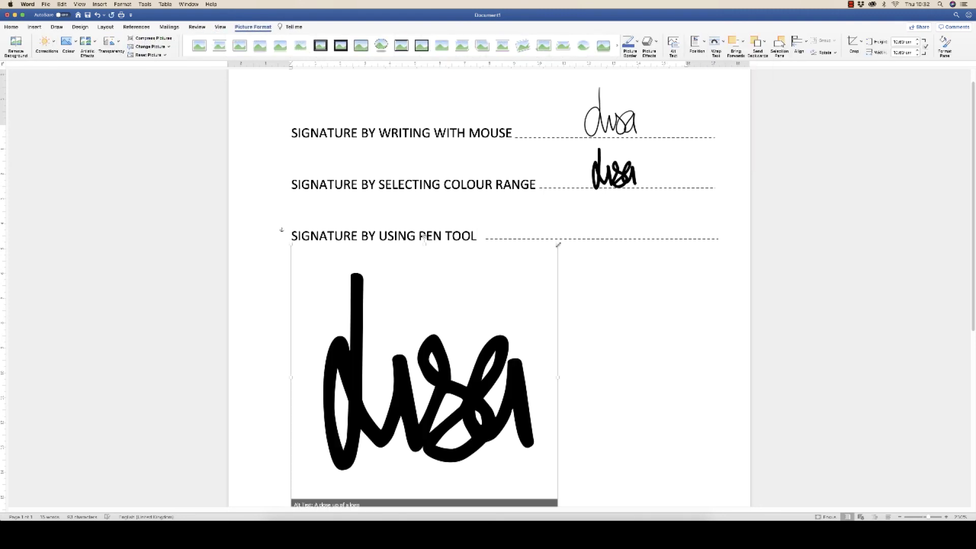
{"action": "left_click_drag", "start_coordinate": [558, 244], "coordinate": [397, 392]}
{"action": "left_click_drag", "start_coordinate": [356, 455], "coordinate": [623, 225]}
{"action": "mouse_move", "coordinate": [672, 161]}
{"action": "left_mouse_down"}
{"action": "mouse_move", "coordinate": [621, 194]}
{"action": "mouse_move", "coordinate": [608, 224]}
{"action": "left_mouse_up"}
{"action": "mouse_move", "coordinate": [582, 255]}
{"action": "left_mouse_down"}
{"action": "mouse_move", "coordinate": [610, 248]}
{"action": "mouse_move", "coordinate": [598, 225]}
{"action": "left_mouse_up"}
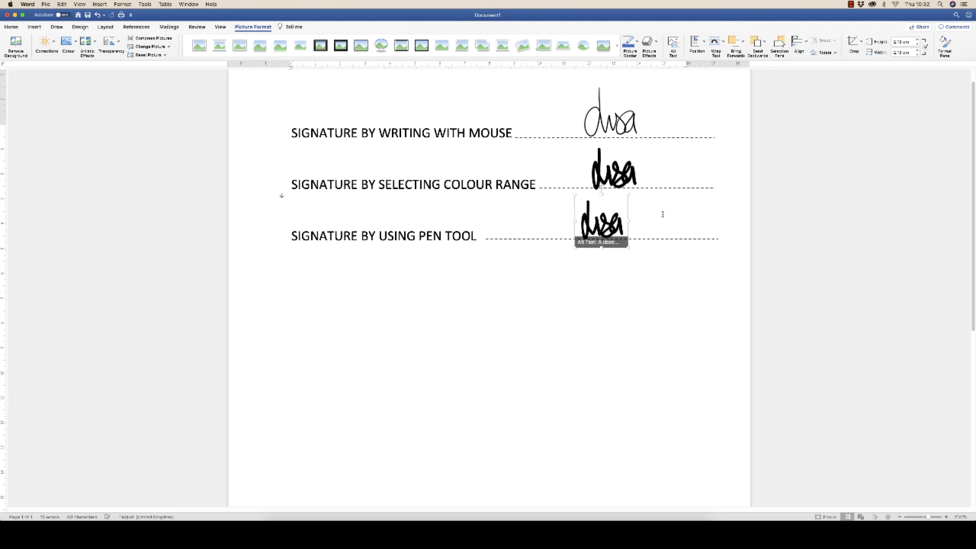
Slightly shrink the mouse-written signature from its lower corner so it sits just above its dashed line.
{"action": "left_click", "coordinate": [947, 516]}
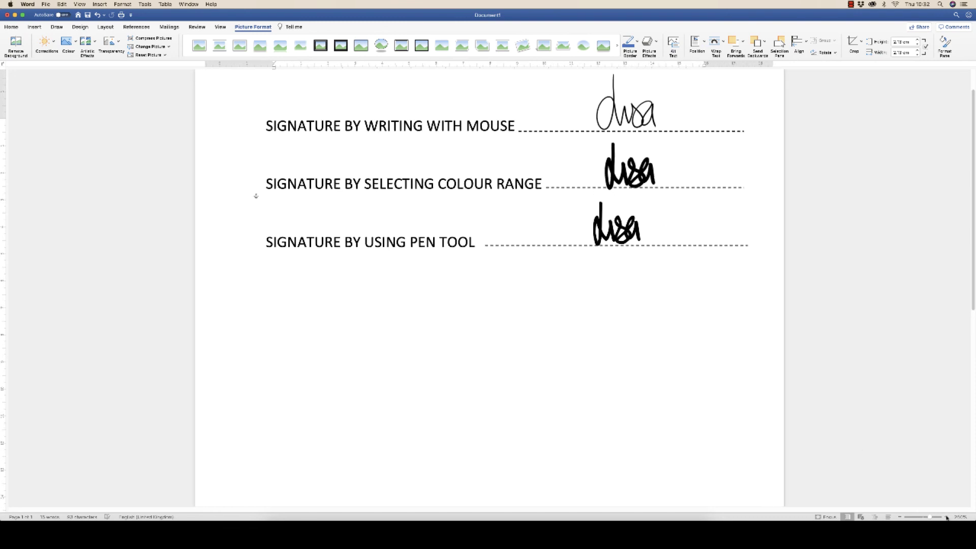
{"action": "left_click", "coordinate": [706, 148]}
{"action": "scroll", "coordinate": [706, 148], "scroll_direction": "up", "scroll_amount": 3}
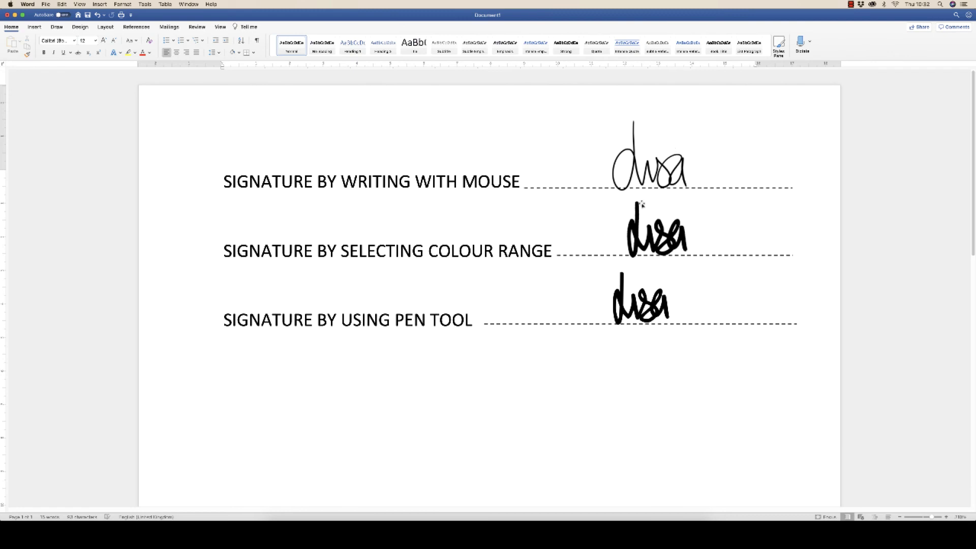
{"action": "left_click", "coordinate": [635, 172]}
{"action": "mouse_move", "coordinate": [600, 209]}
{"action": "left_mouse_down"}
{"action": "mouse_move", "coordinate": [496, 284]}
{"action": "mouse_move", "coordinate": [413, 394]}
{"action": "mouse_move", "coordinate": [521, 273]}
{"action": "mouse_move", "coordinate": [606, 203]}
{"action": "left_mouse_up"}
Slightly shrink the colour range signature and enlarge the pen tool signature a little on their dashed lines.
{"action": "left_click", "coordinate": [630, 237]}
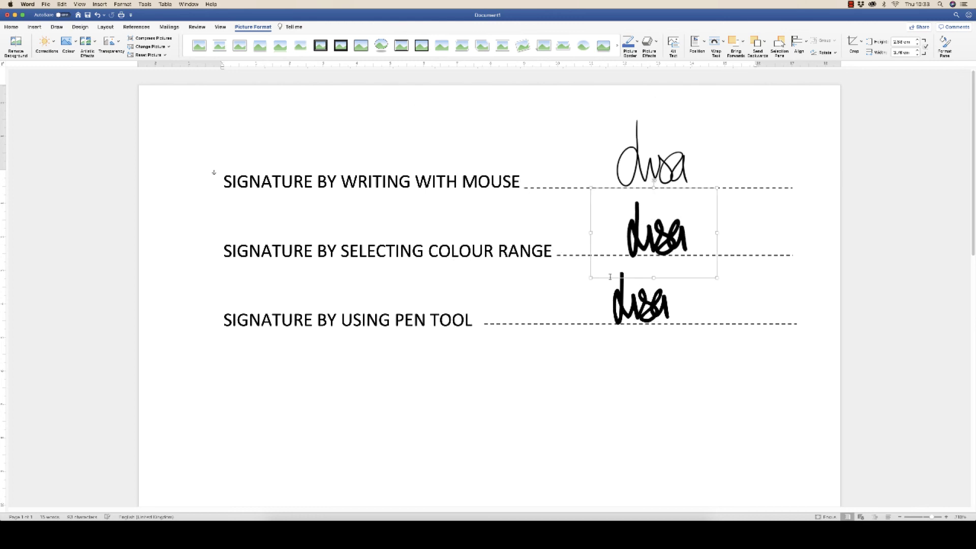
{"action": "mouse_move", "coordinate": [589, 277]}
{"action": "left_mouse_down"}
{"action": "mouse_move", "coordinate": [358, 444]}
{"action": "mouse_move", "coordinate": [578, 259]}
{"action": "mouse_move", "coordinate": [603, 256]}
{"action": "left_mouse_up"}
{"action": "left_click", "coordinate": [619, 296]}
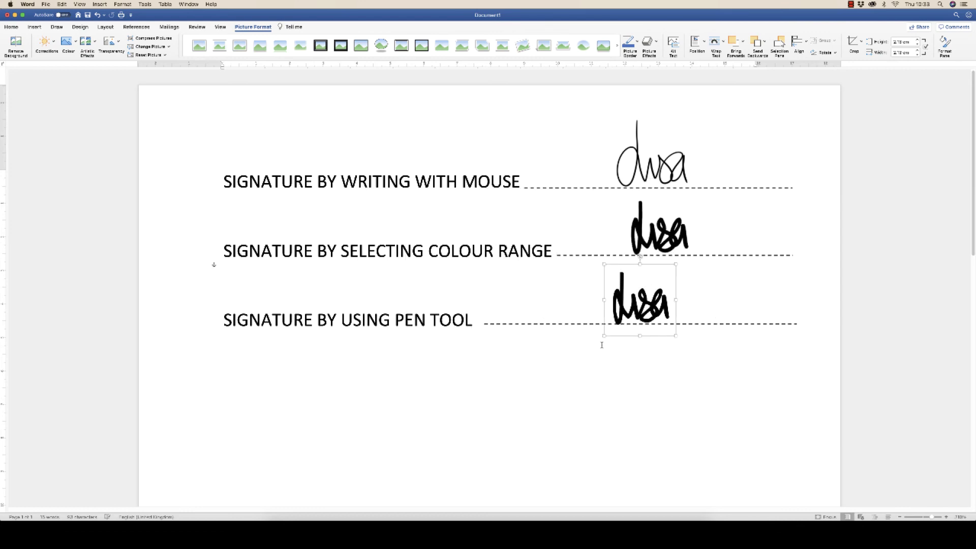
{"action": "mouse_move", "coordinate": [604, 335]}
{"action": "left_mouse_down"}
{"action": "mouse_move", "coordinate": [405, 457]}
{"action": "mouse_move", "coordinate": [564, 356]}
{"action": "mouse_move", "coordinate": [599, 315]}
{"action": "mouse_move", "coordinate": [368, 491]}
{"action": "mouse_move", "coordinate": [607, 314]}
{"action": "left_mouse_up"}
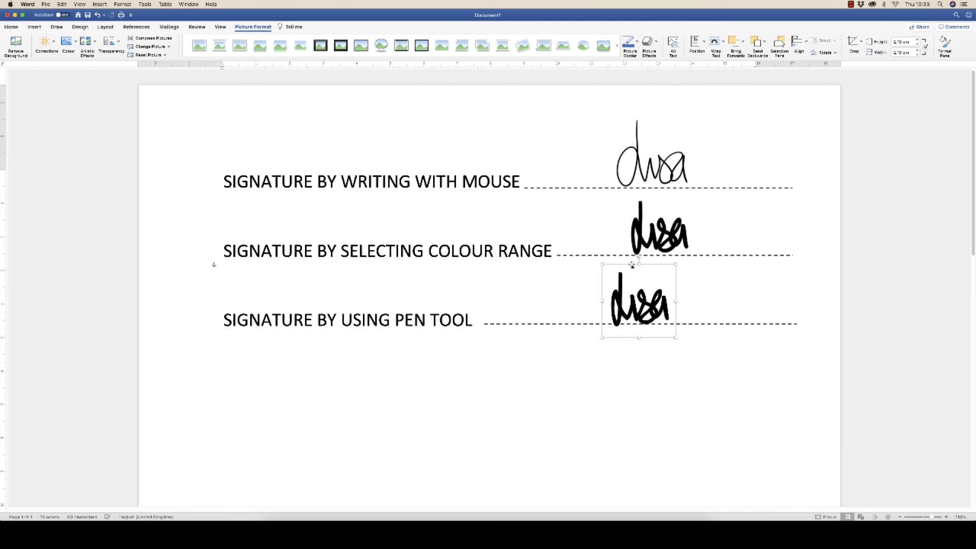
Fine-tune the size of the mouse-written and colour range signatures by enlarging each slightly, finishing with the pen tool signature selected.
{"action": "left_click", "coordinate": [664, 172]}
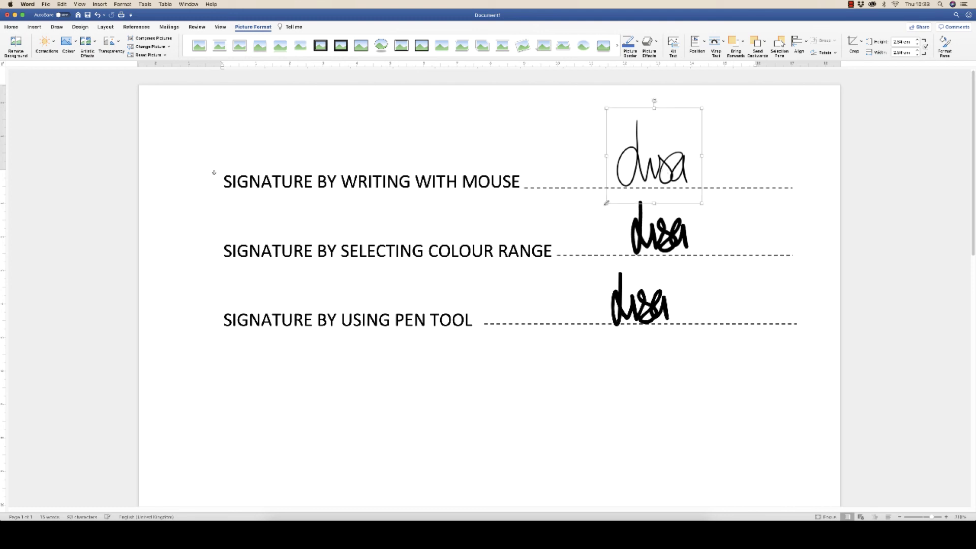
{"action": "mouse_move", "coordinate": [605, 203]}
{"action": "left_mouse_down"}
{"action": "mouse_move", "coordinate": [462, 337]}
{"action": "mouse_move", "coordinate": [388, 383]}
{"action": "mouse_move", "coordinate": [354, 455]}
{"action": "mouse_move", "coordinate": [606, 189]}
{"action": "left_mouse_up"}
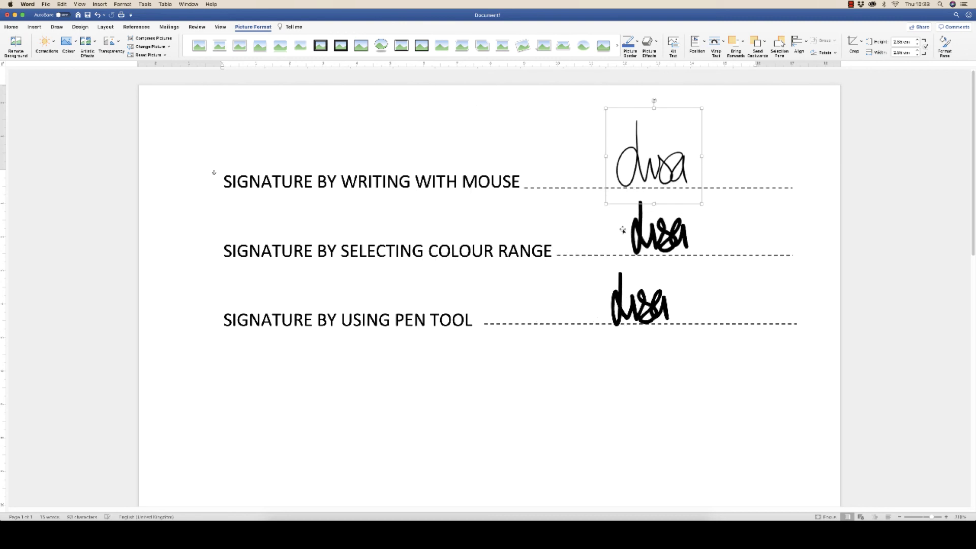
{"action": "left_click", "coordinate": [650, 237]}
{"action": "mouse_move", "coordinate": [597, 274]}
{"action": "left_mouse_down"}
{"action": "mouse_move", "coordinate": [352, 448]}
{"action": "mouse_move", "coordinate": [344, 463]}
{"action": "mouse_move", "coordinate": [523, 331]}
{"action": "mouse_move", "coordinate": [593, 264]}
{"action": "left_mouse_up"}
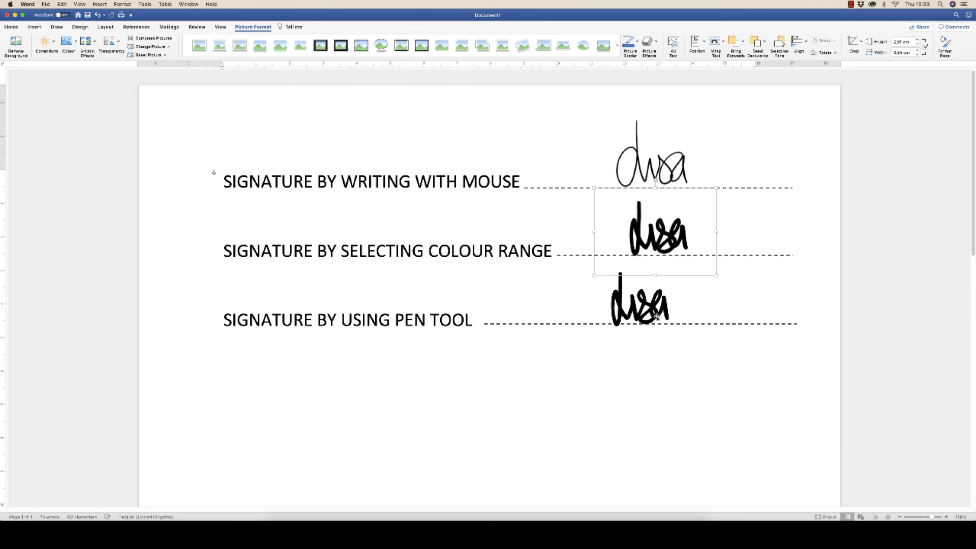
{"action": "left_click", "coordinate": [628, 320]}
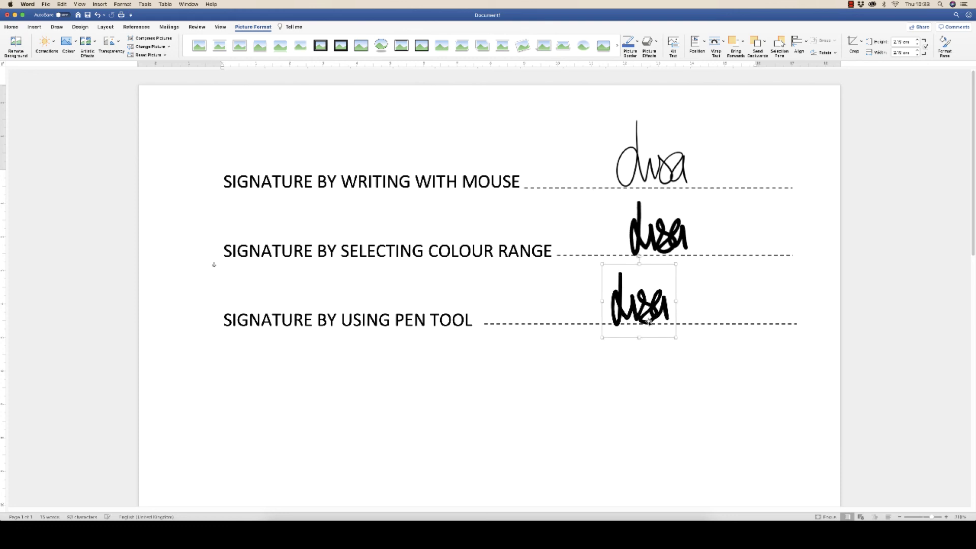